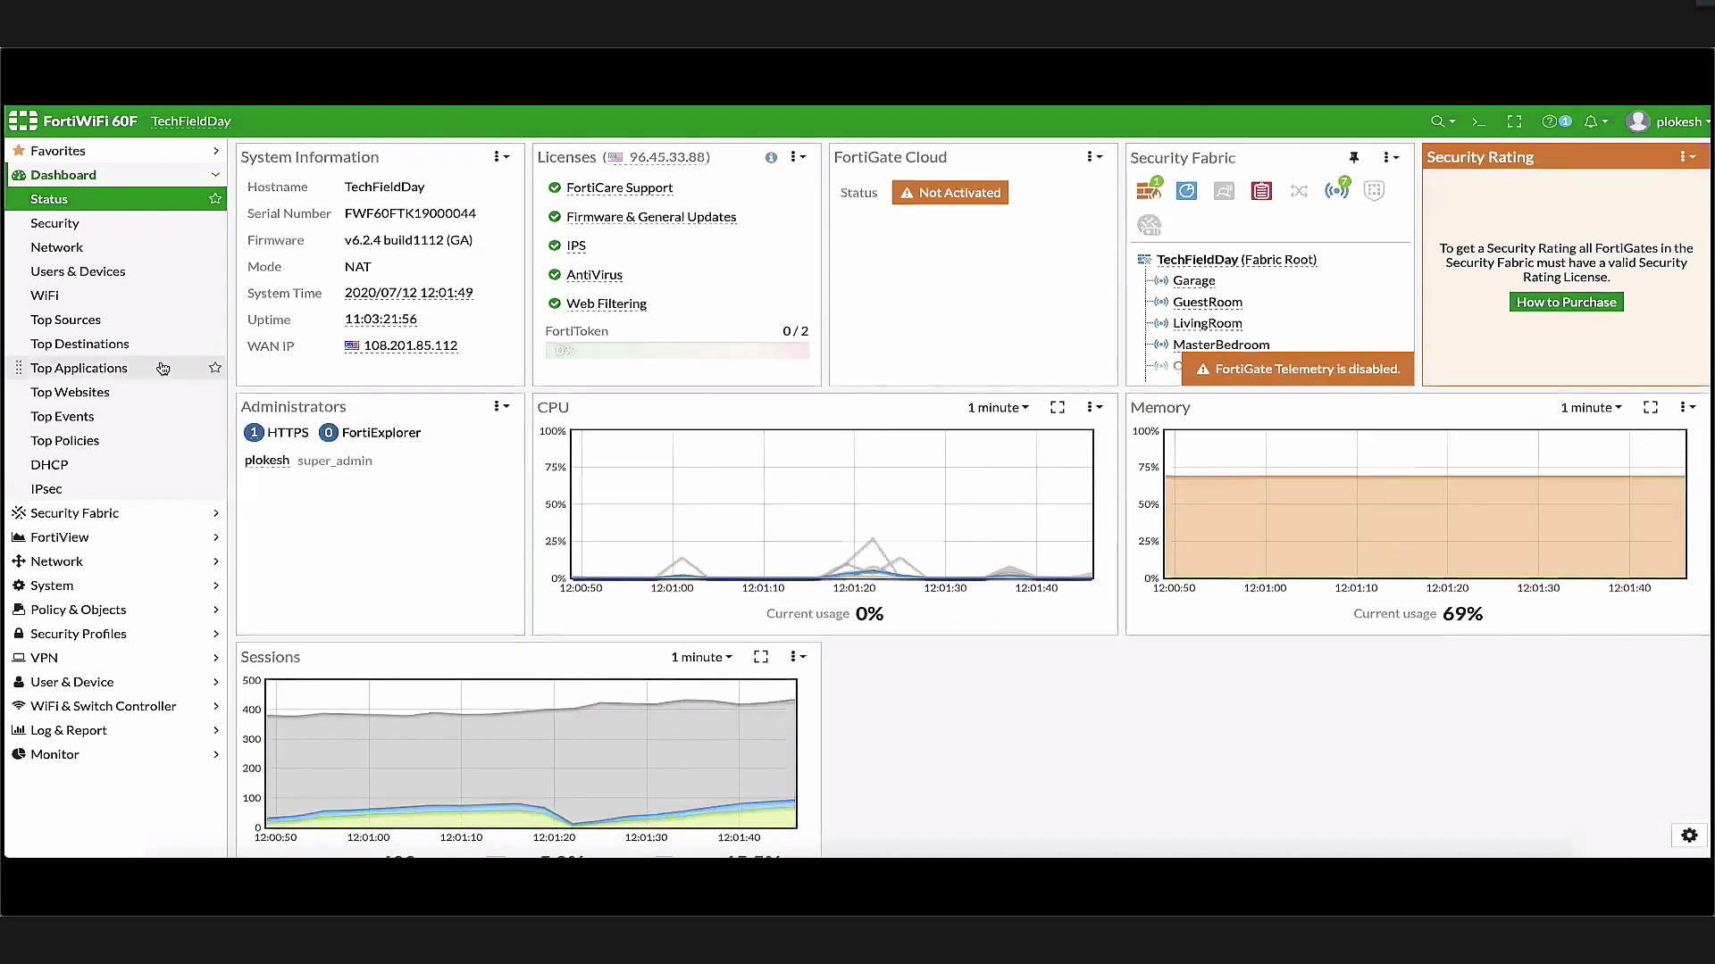
Open Network > Interfaces and expand the SD-WAN interface to browse its member links and tunnels
click(108, 560)
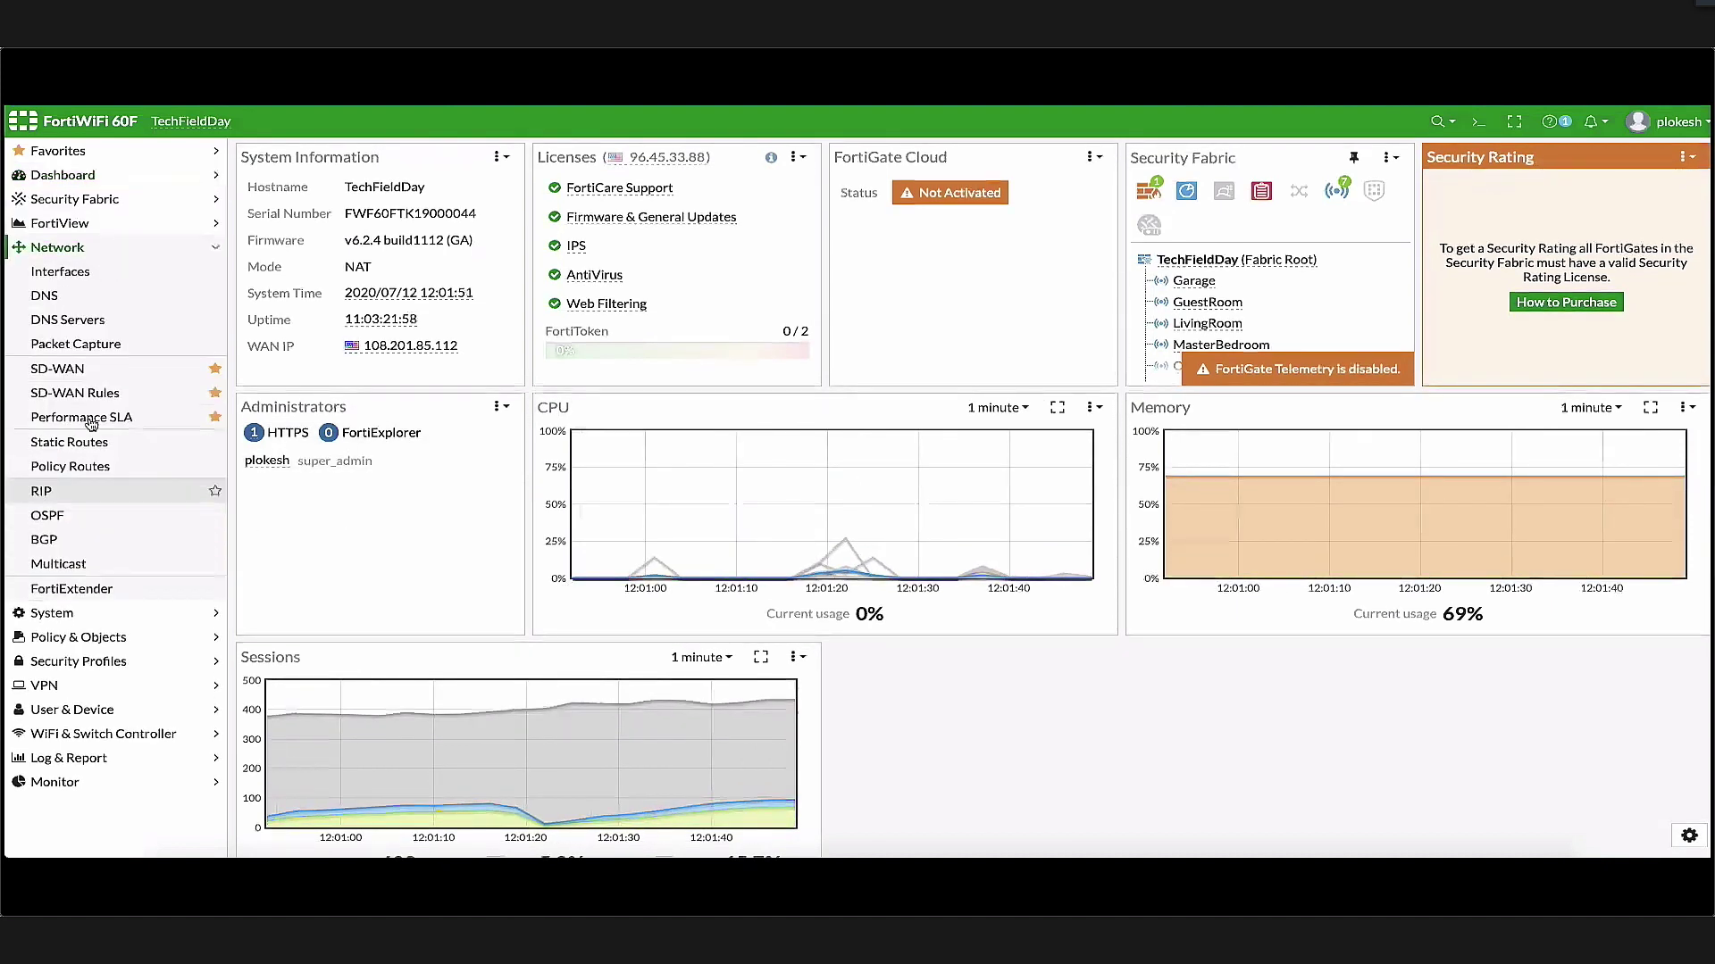
click(107, 278)
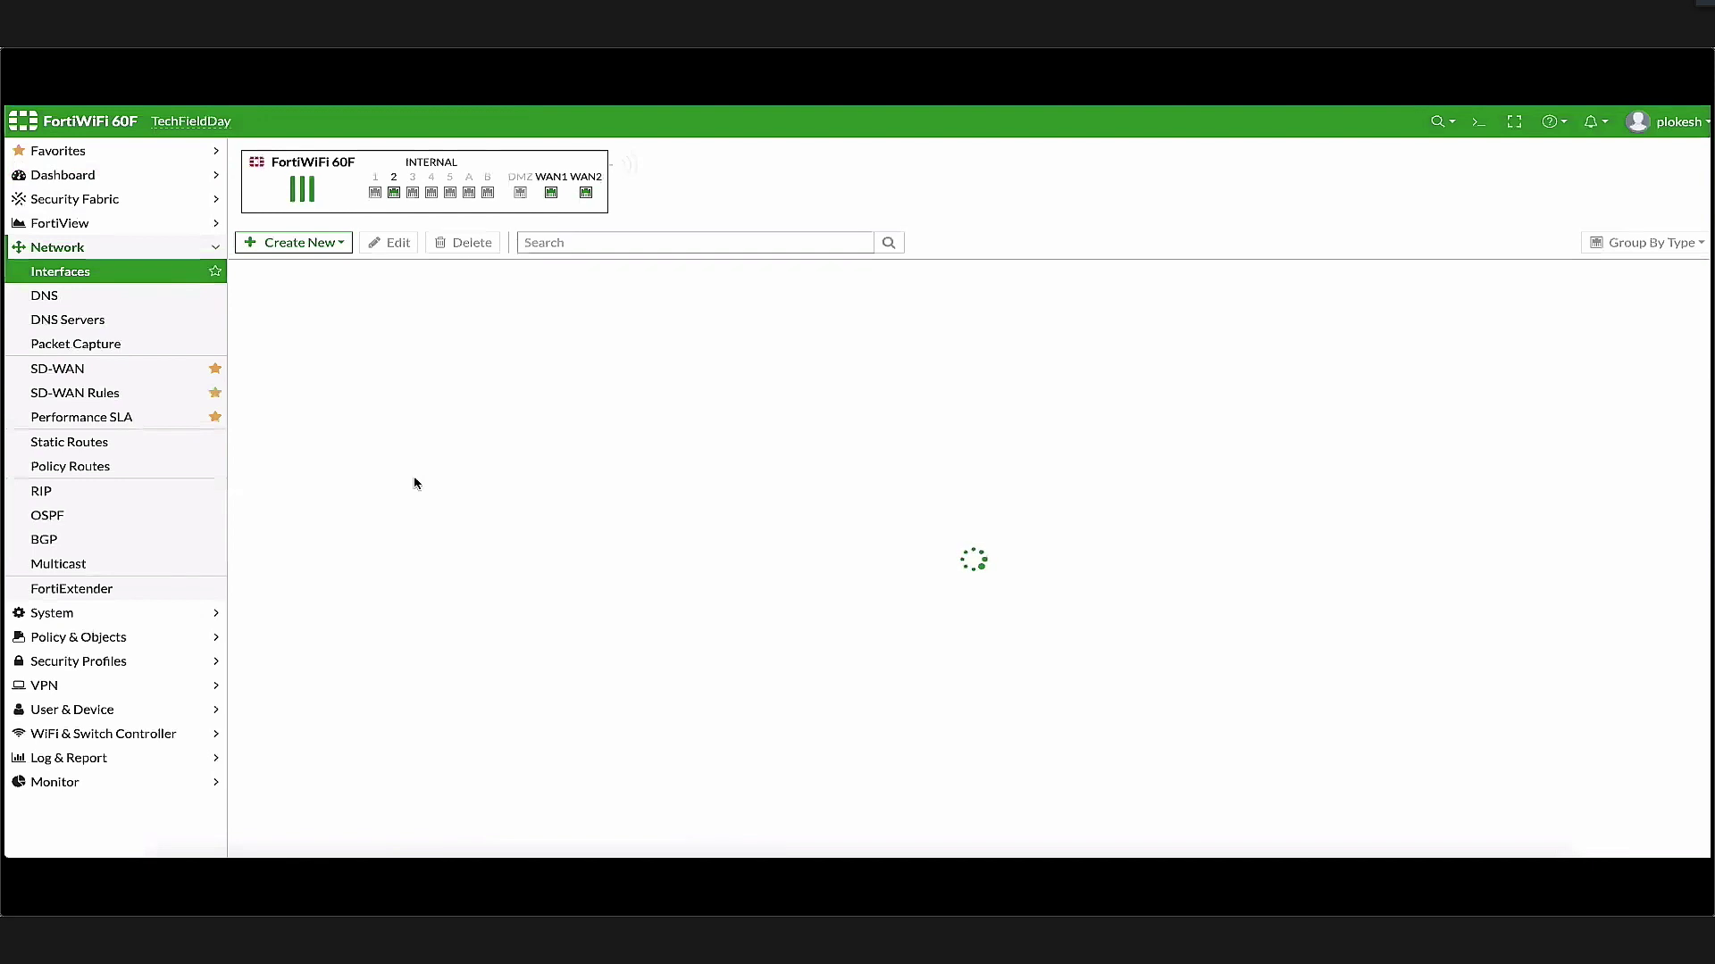
scroll(444, 626, down, 3)
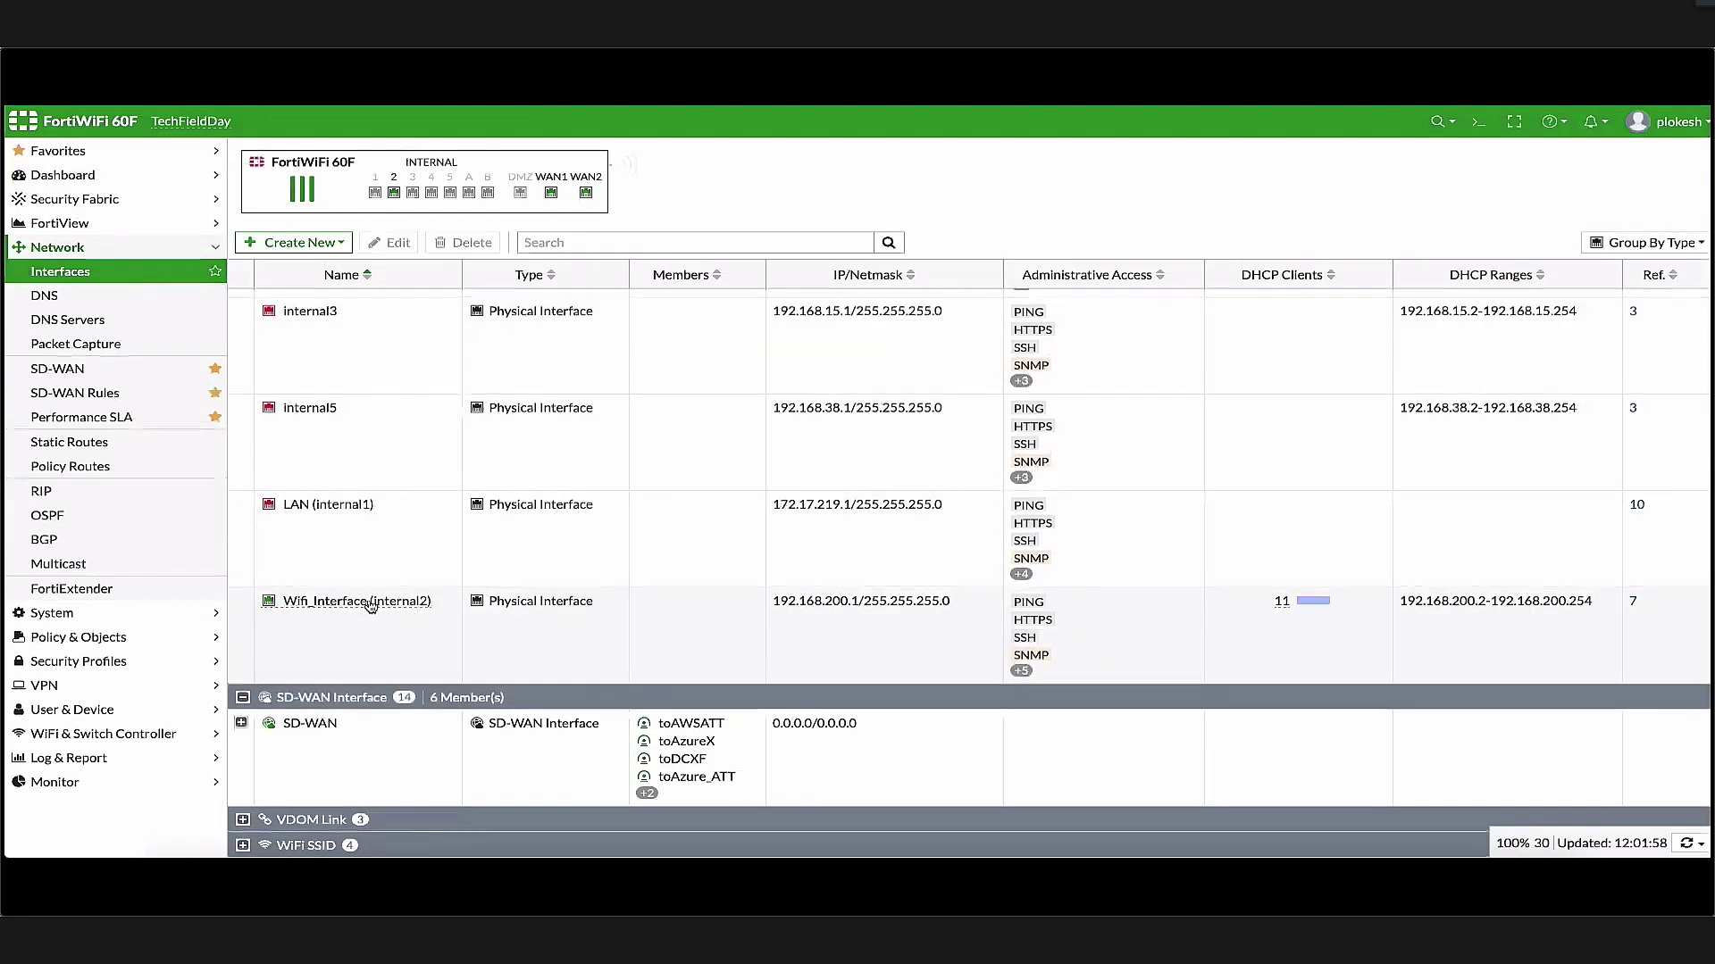
click(241, 725)
scroll(428, 625, down, 3)
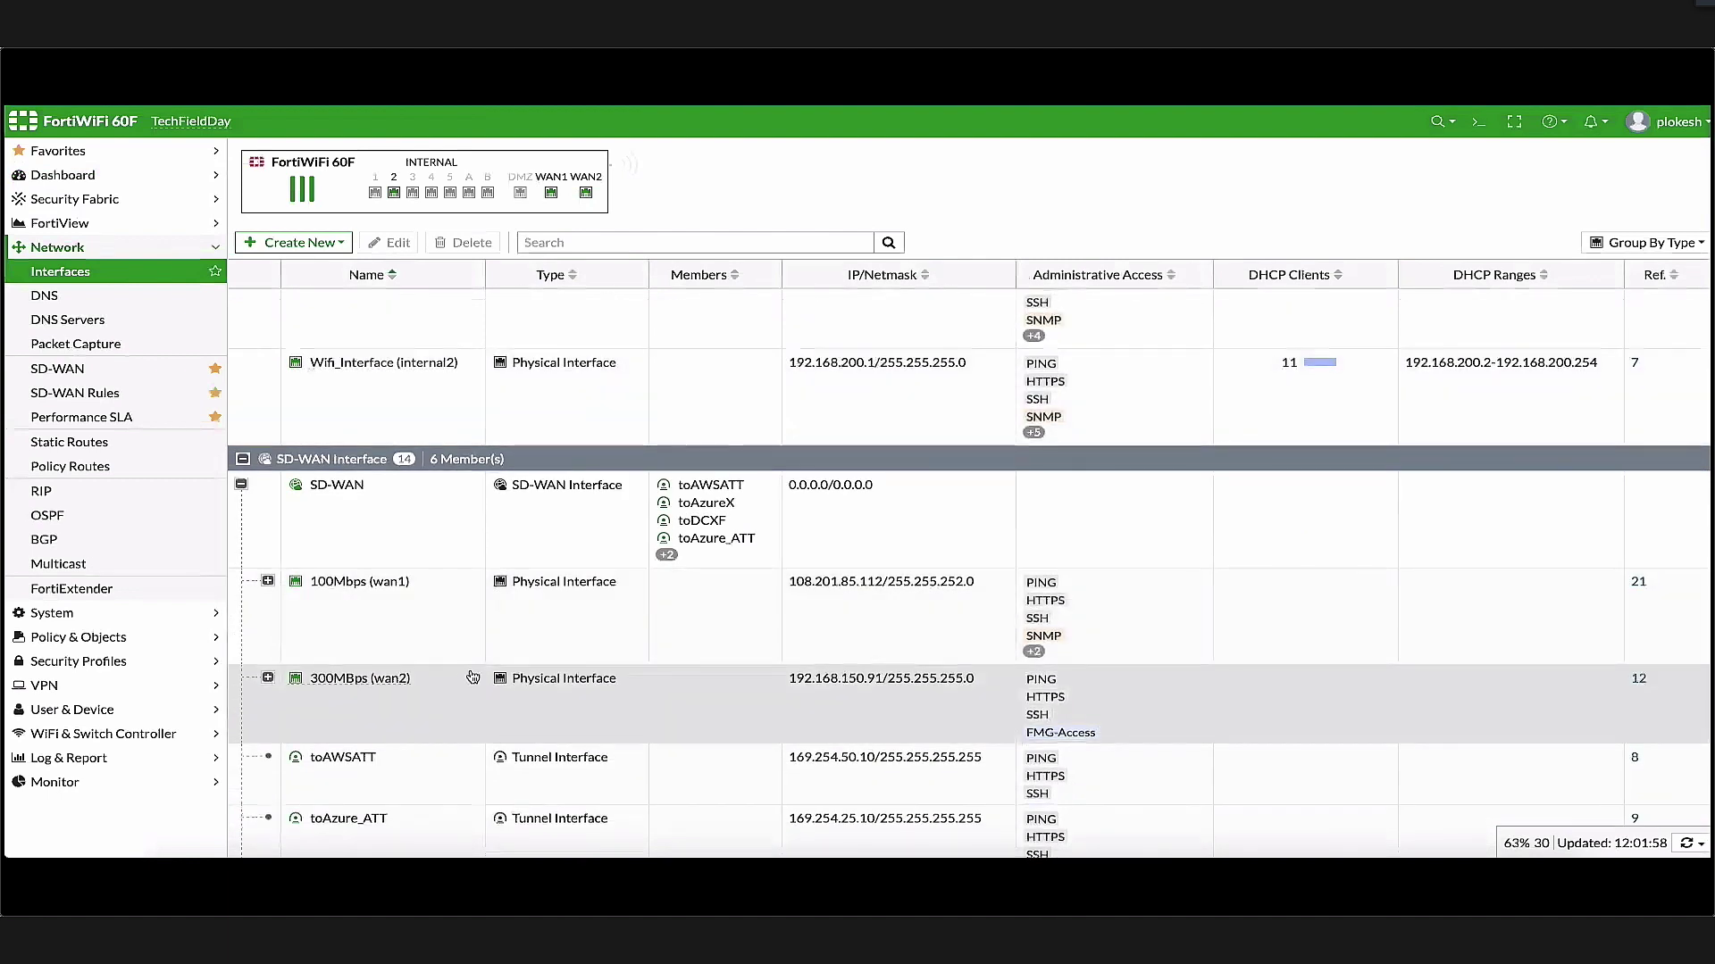
scroll(472, 676, down, 2)
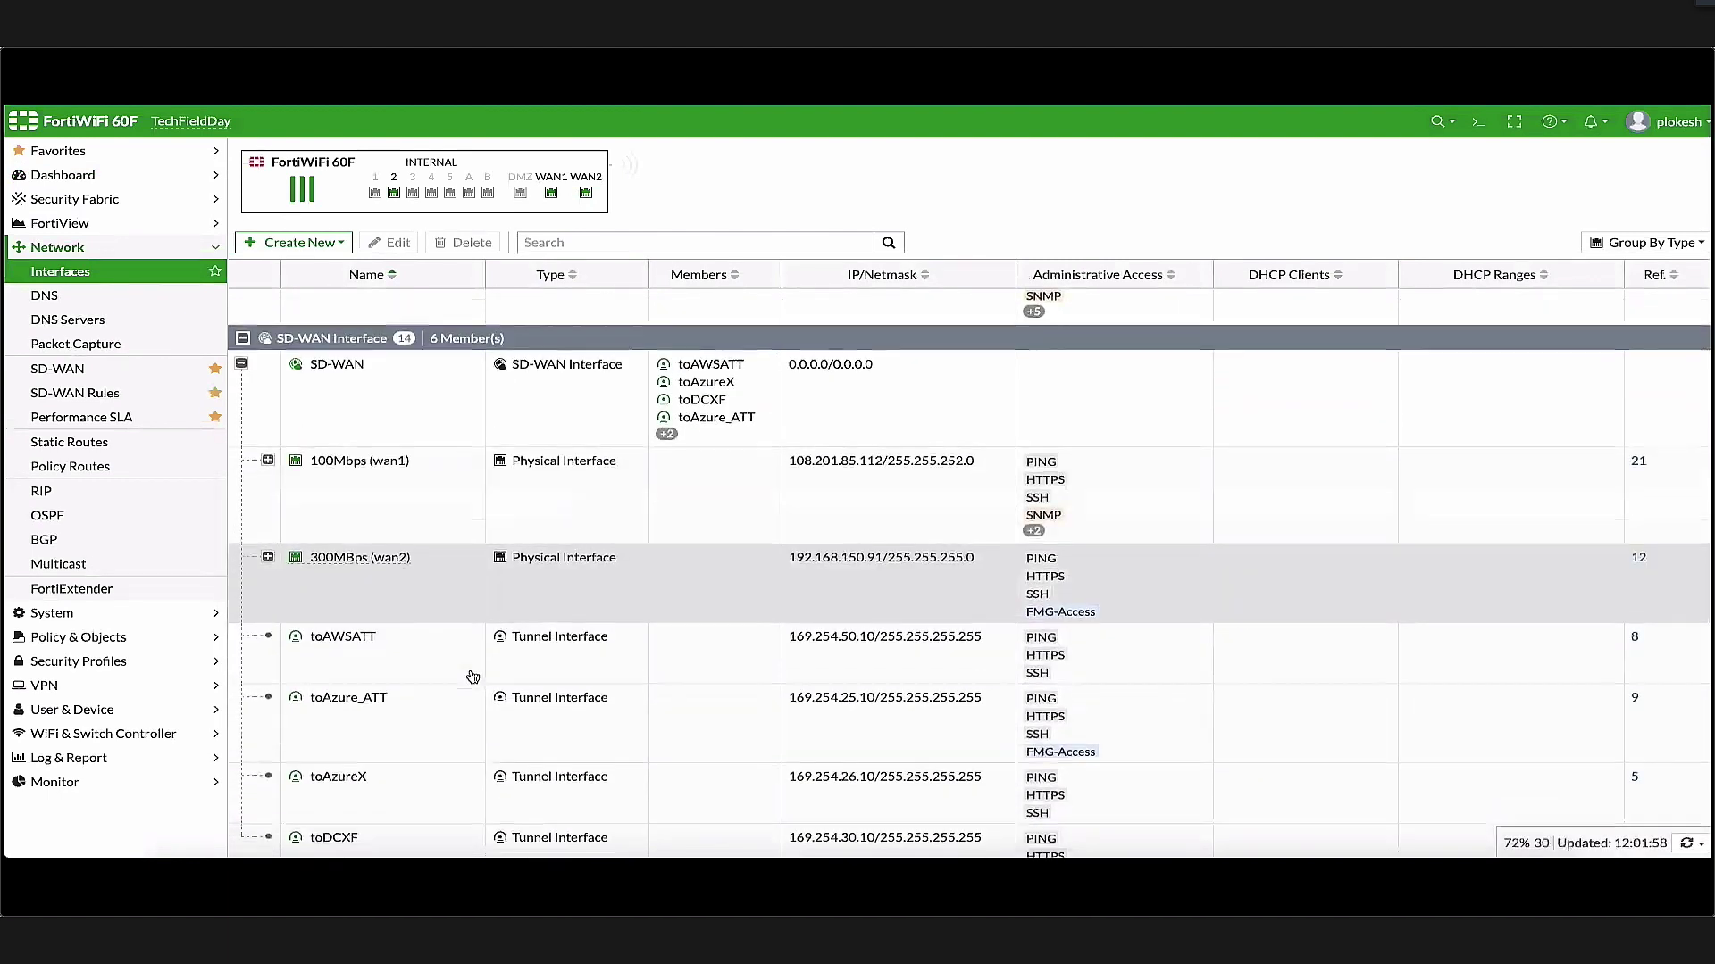
scroll(563, 745, down, 1)
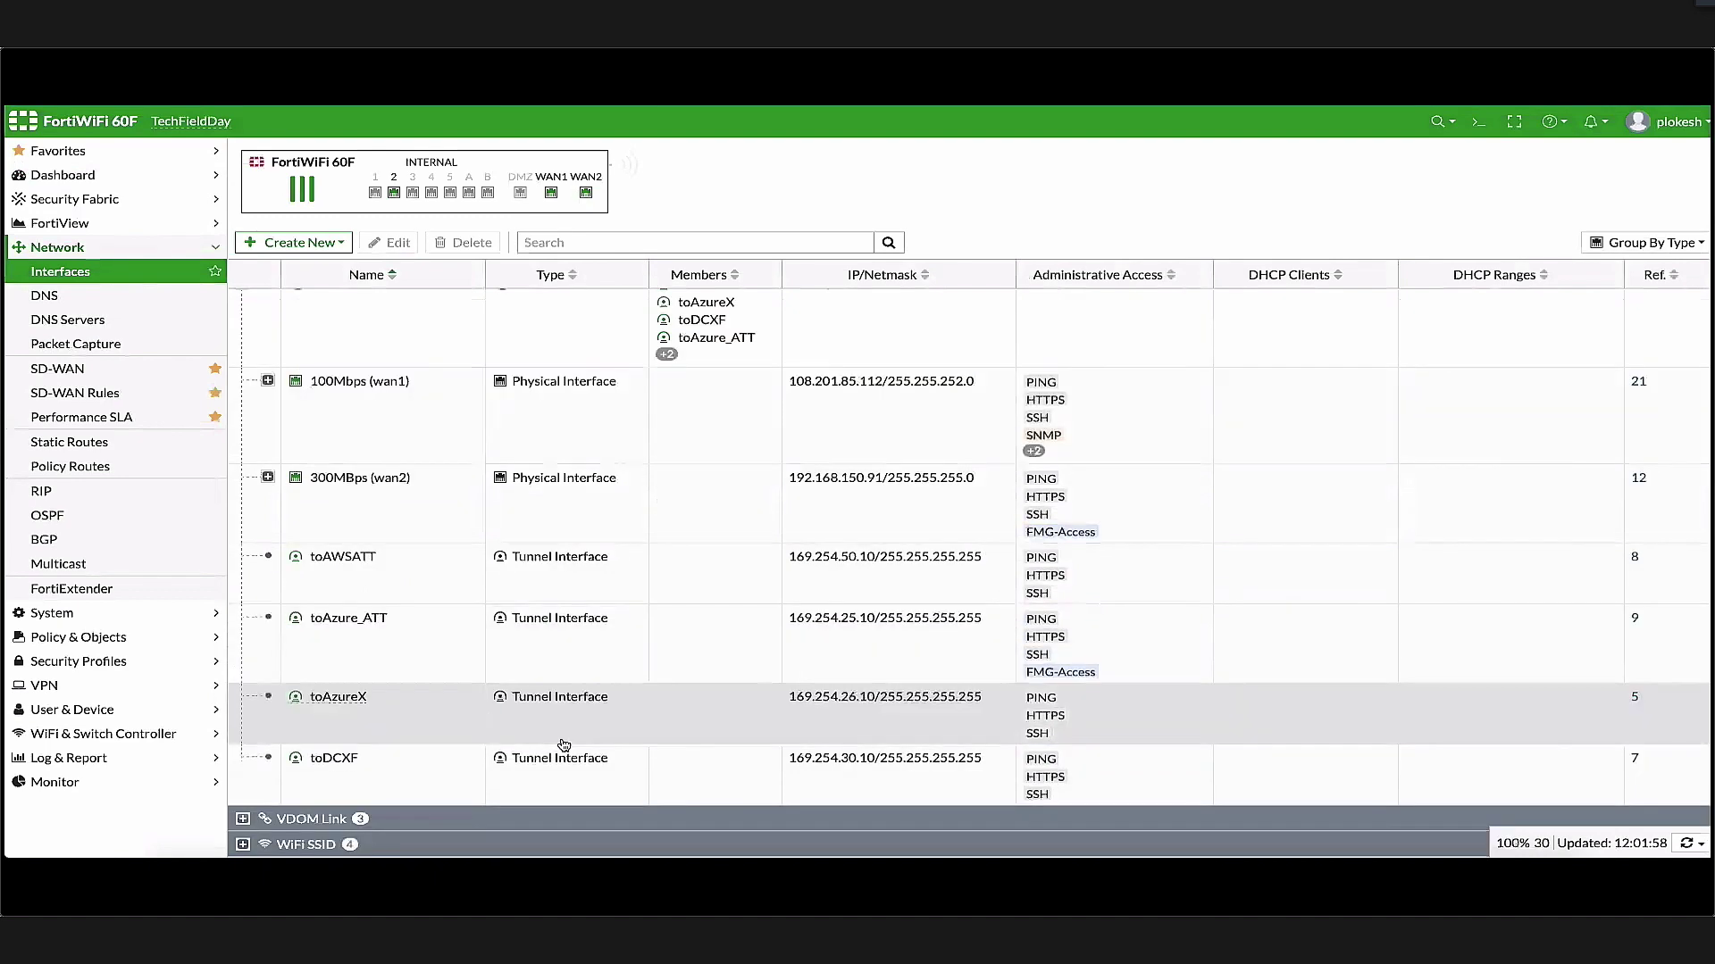
scroll(420, 464, up, 2)
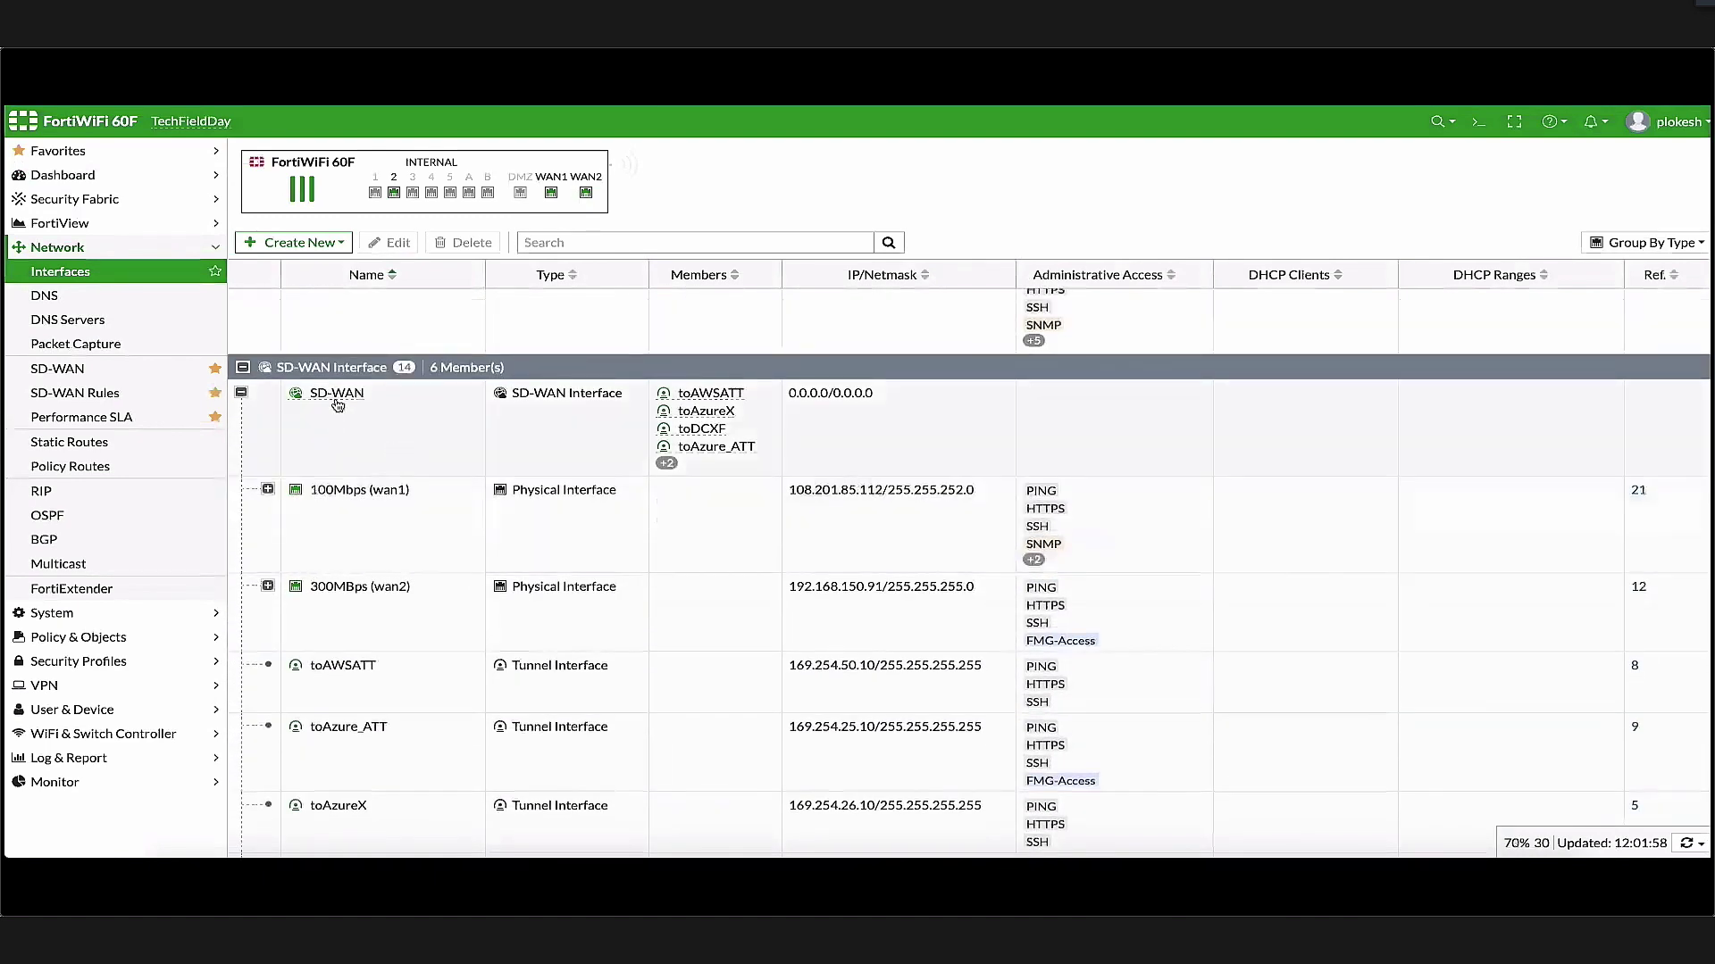
scroll(453, 501, up, 2)
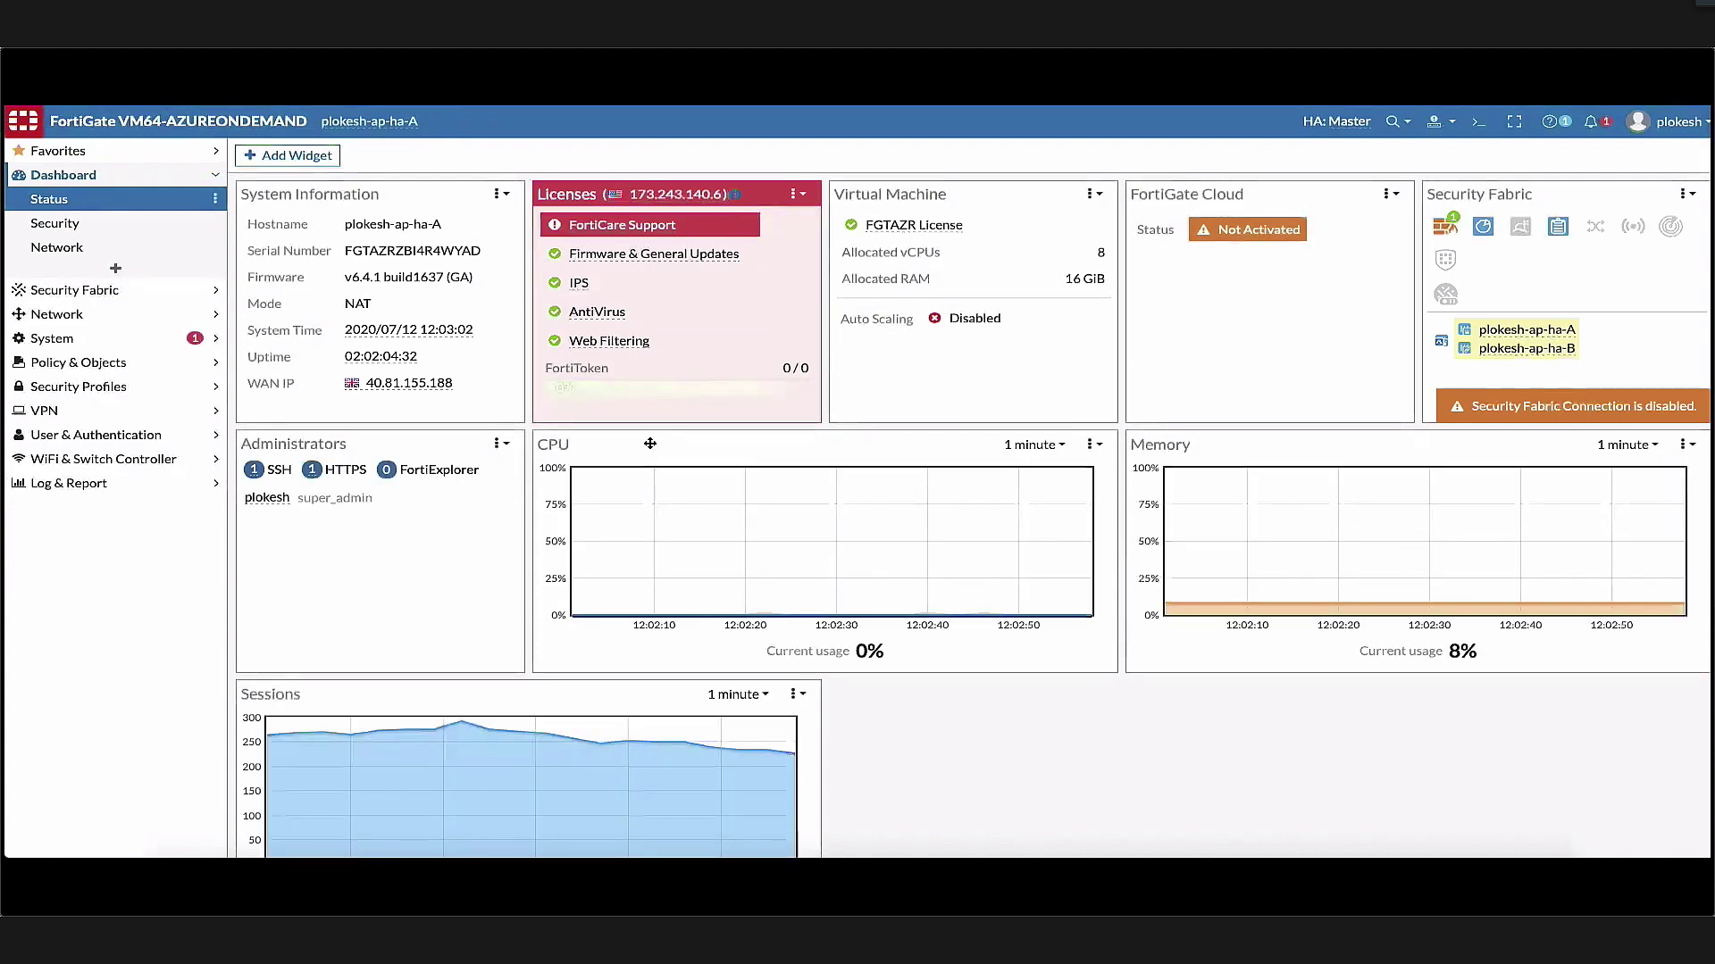
Show the AWS FortiGate's AzureApps latency rule over AWStoAzure, DC-VPN1 and DC-VPN2
drag(651, 444, 647, 450)
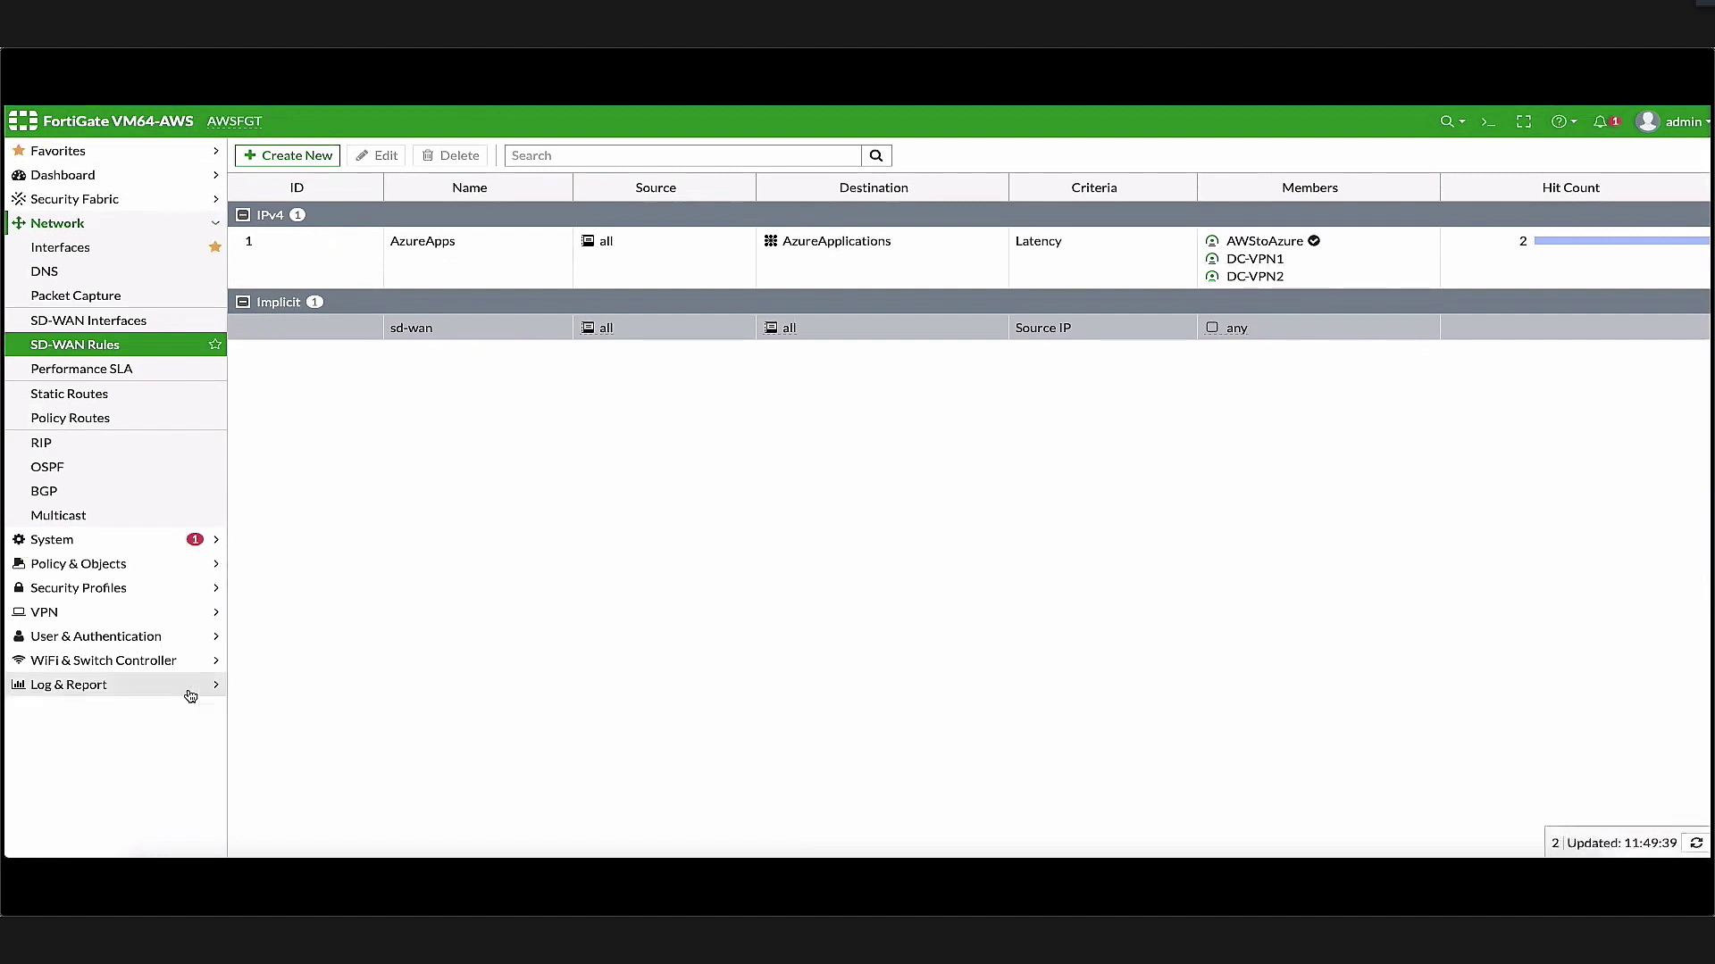
Open VPN > IPsec Tunnels to see AWStoAzure, DC-VPN2 and DC-VPN1 up
click(105, 613)
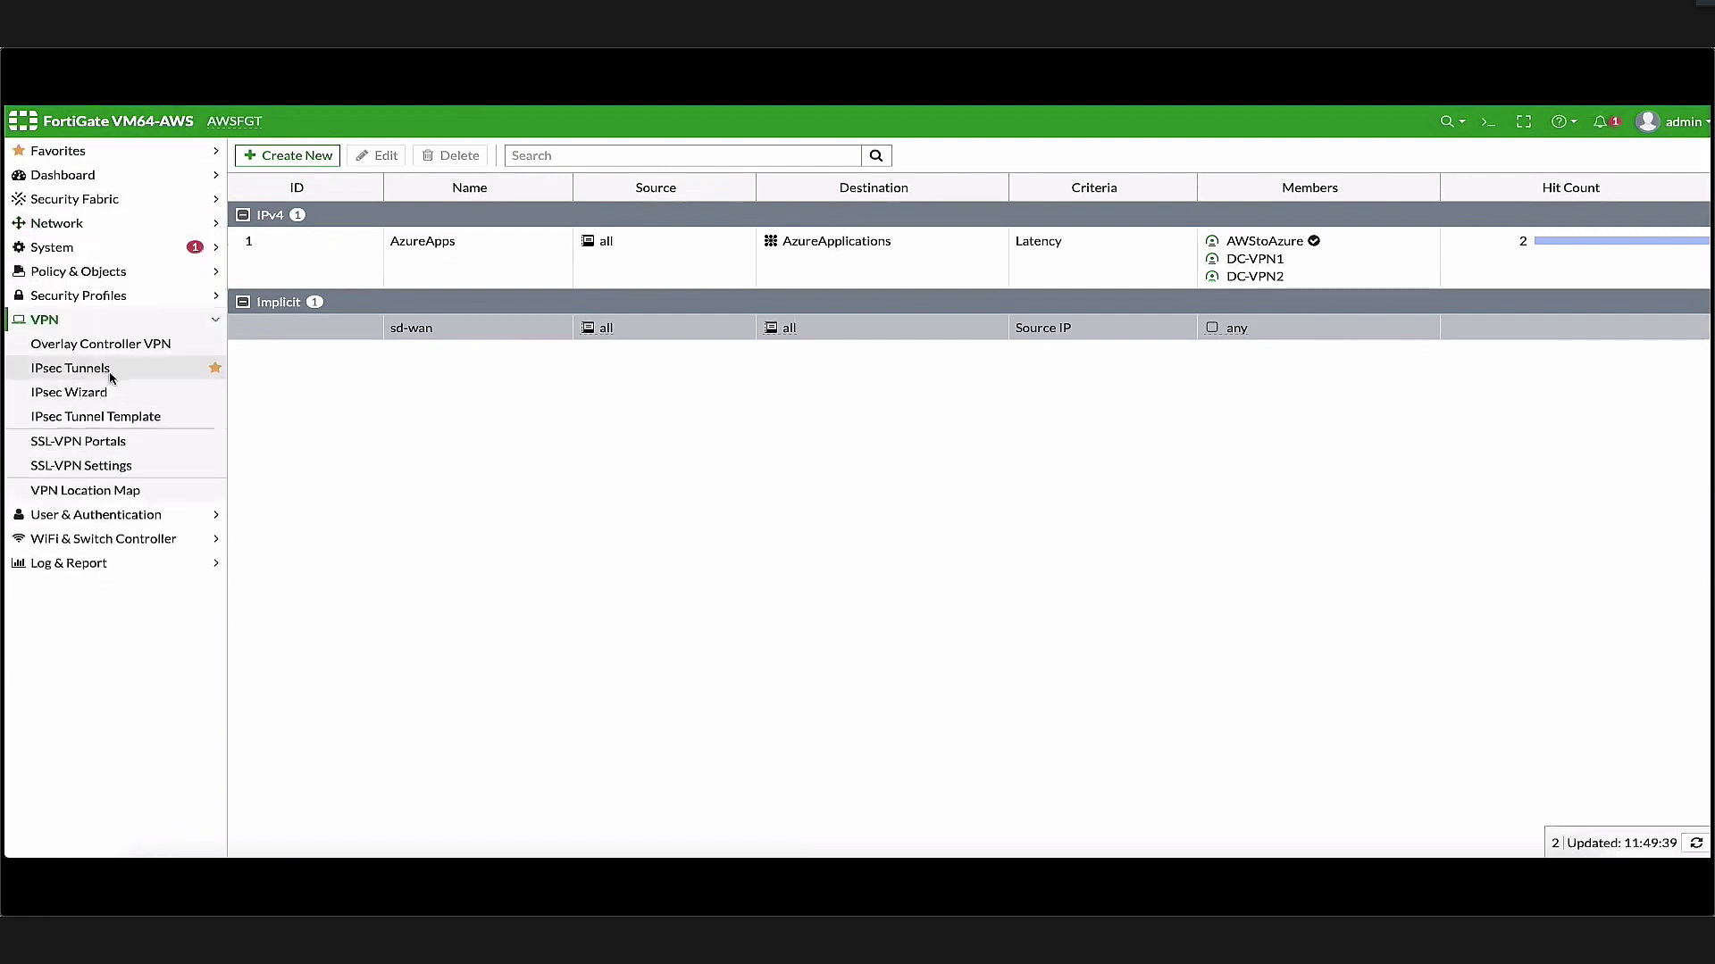
click(111, 378)
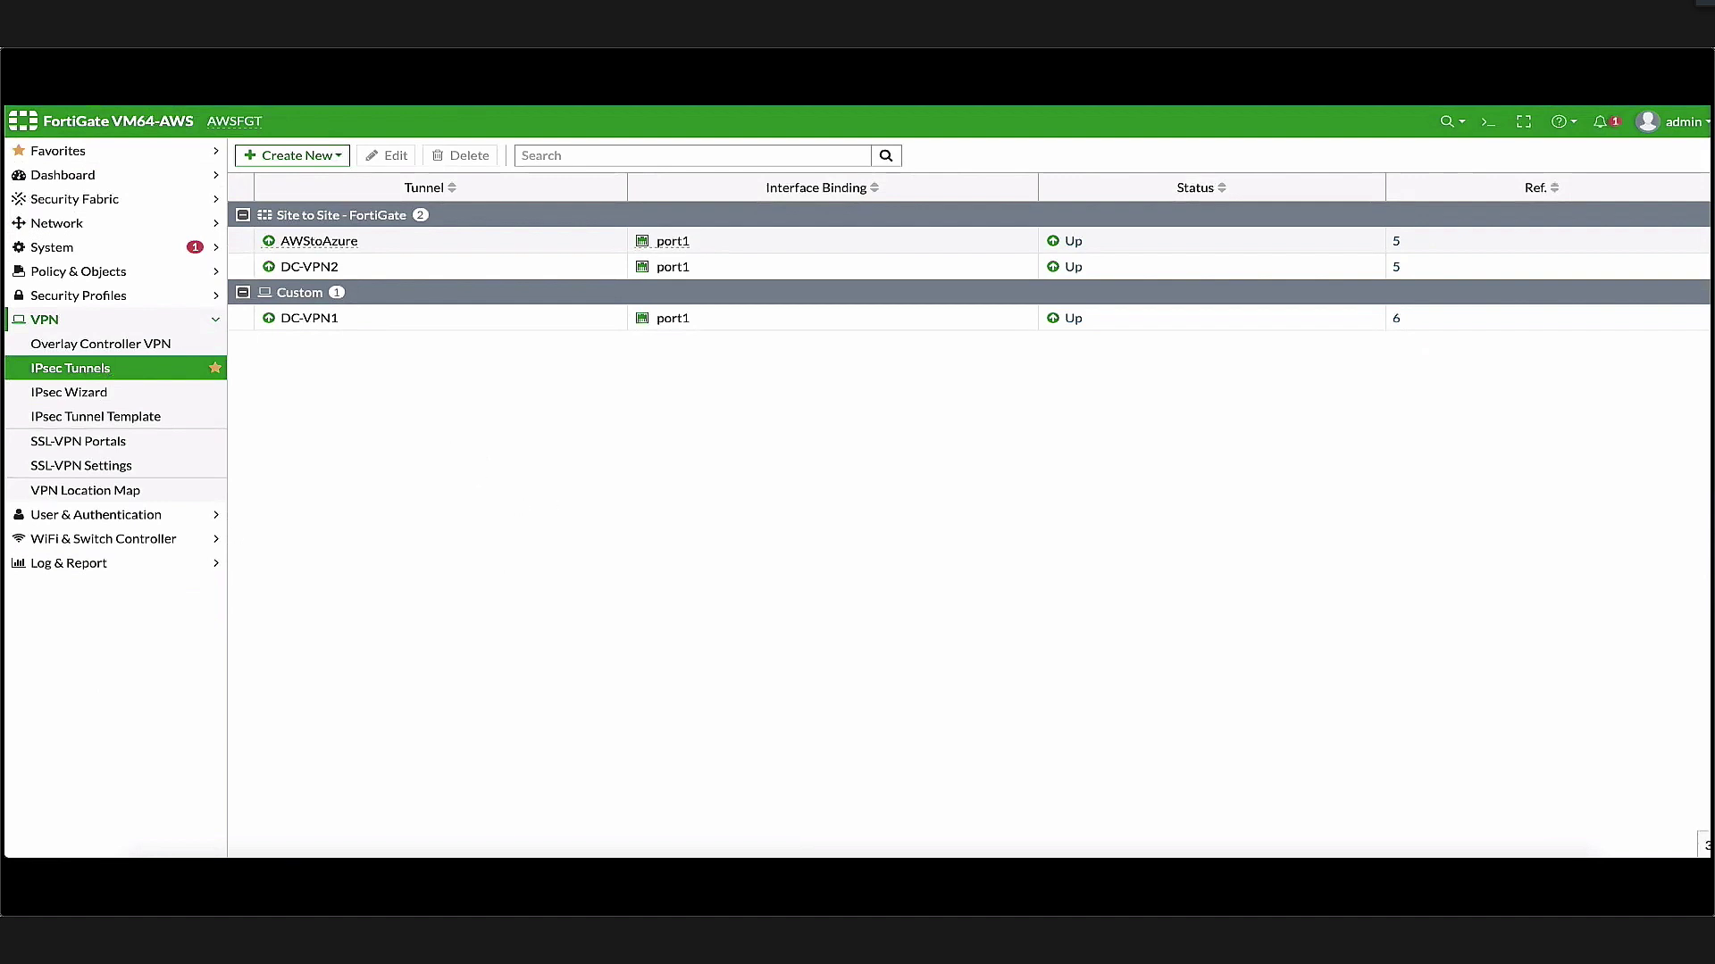
Expand the Security Fabric section to reach External Connectors
click(97, 200)
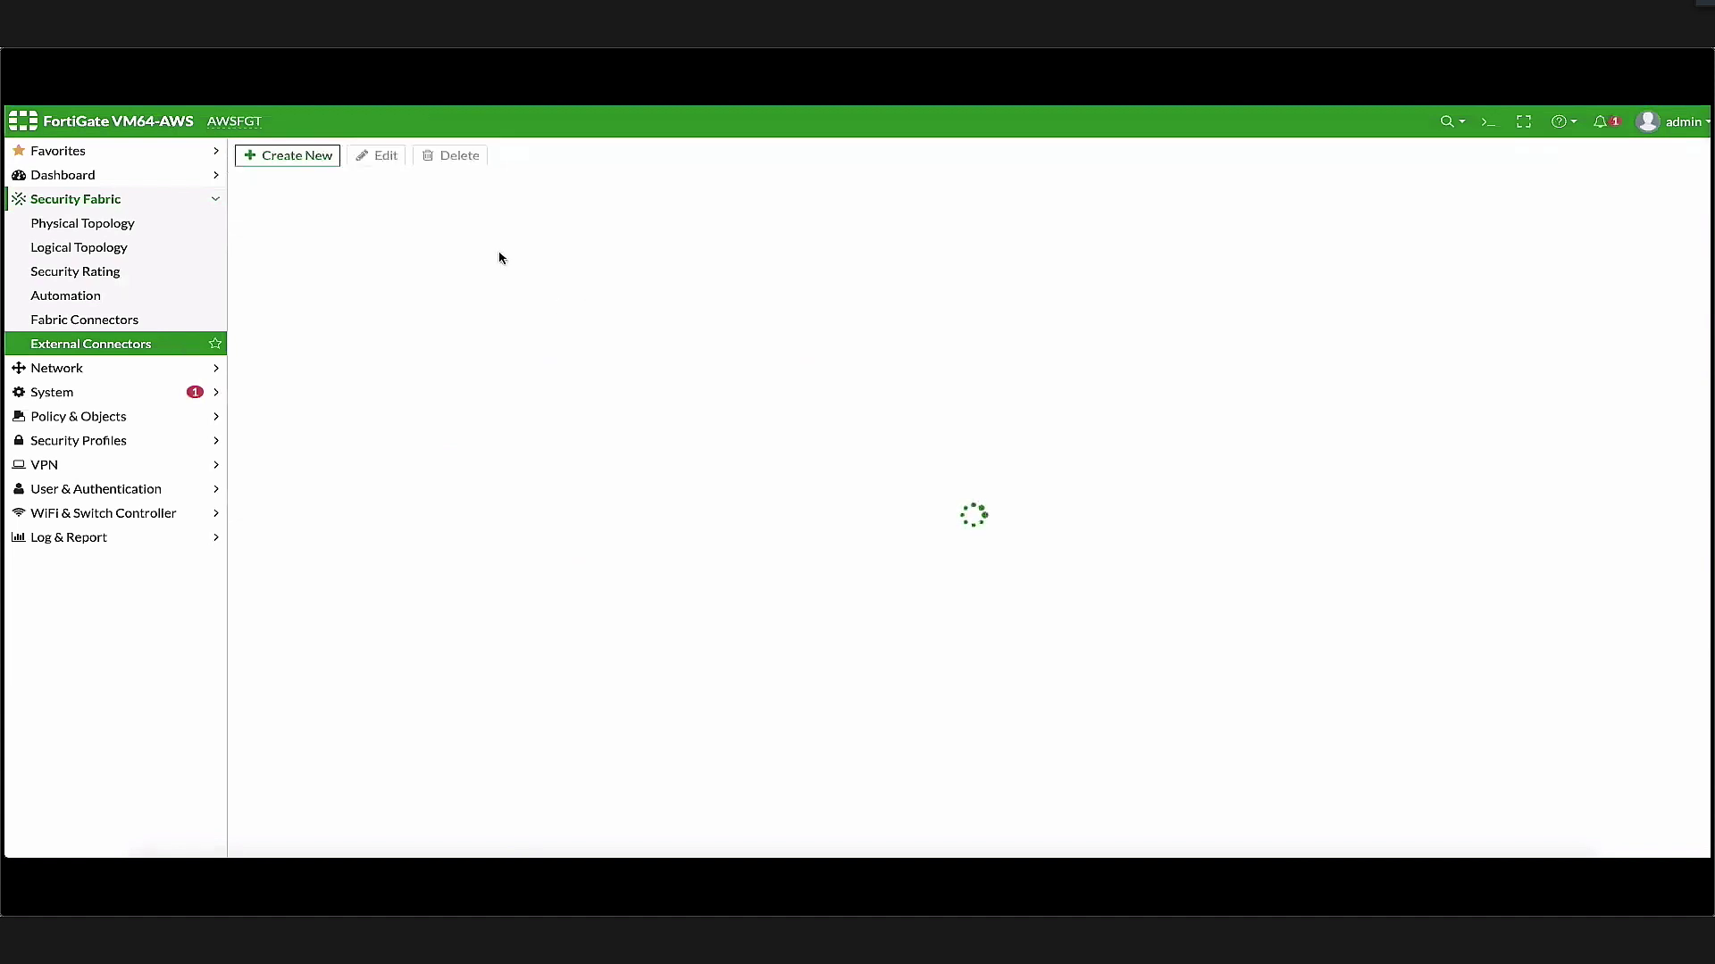
Inspect the Azure connector's settings, including its resource group value
double_click(387, 262)
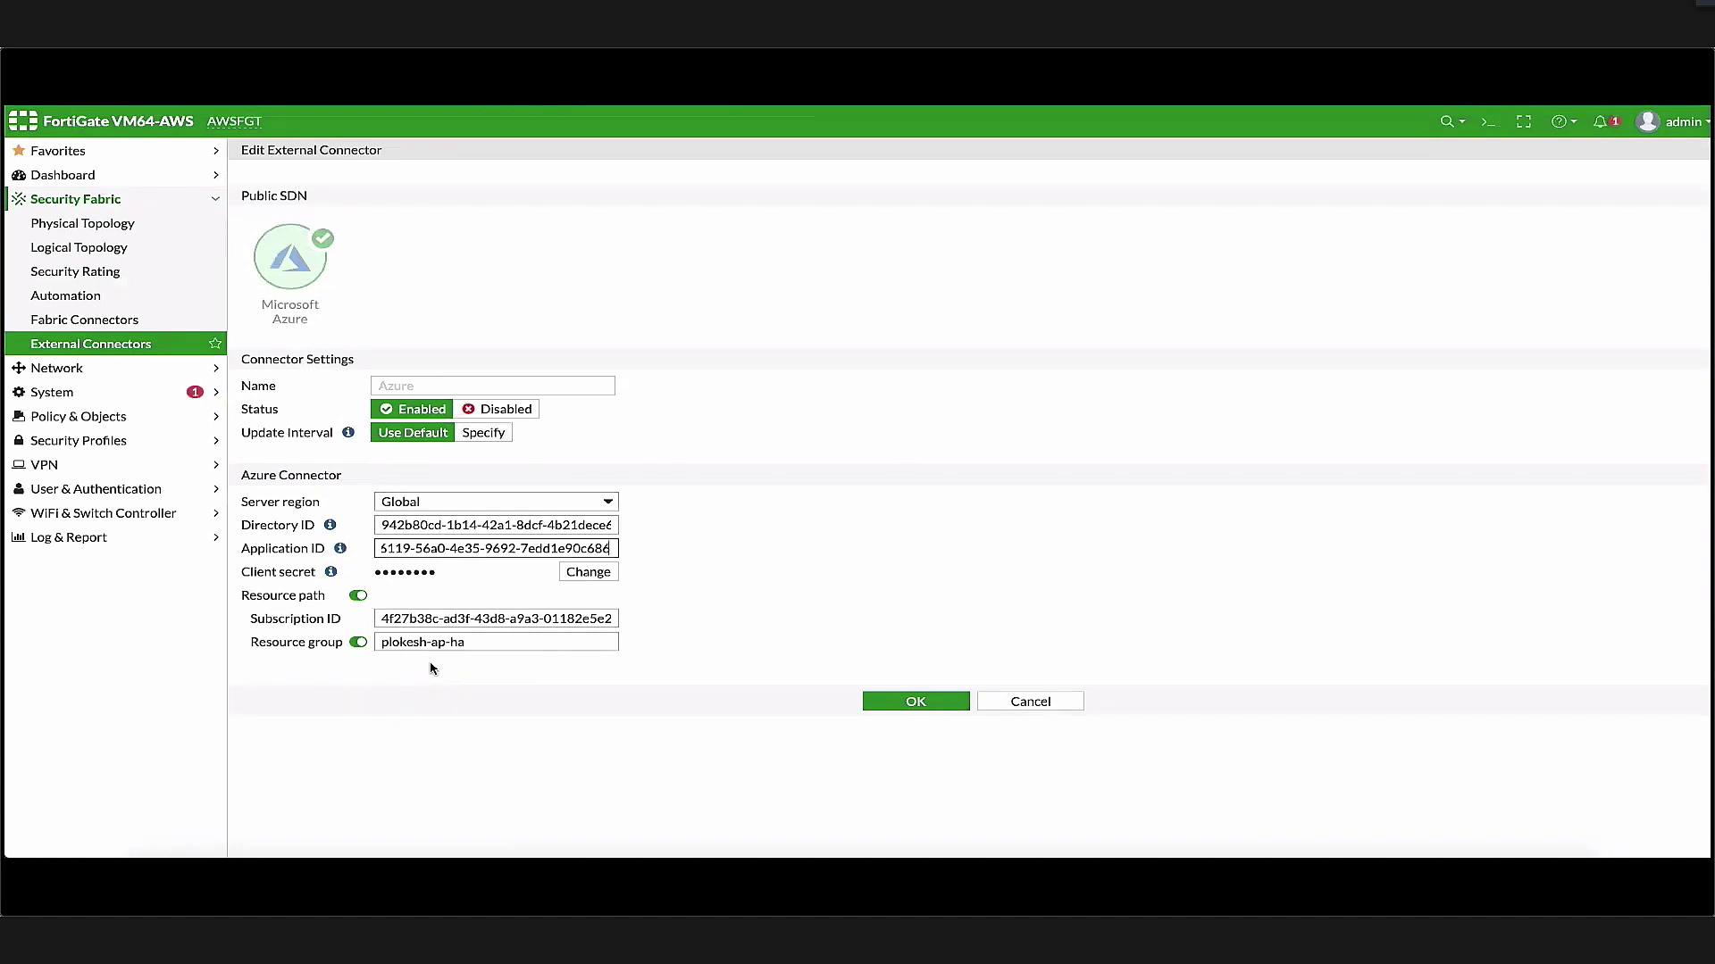
triple_click(478, 644)
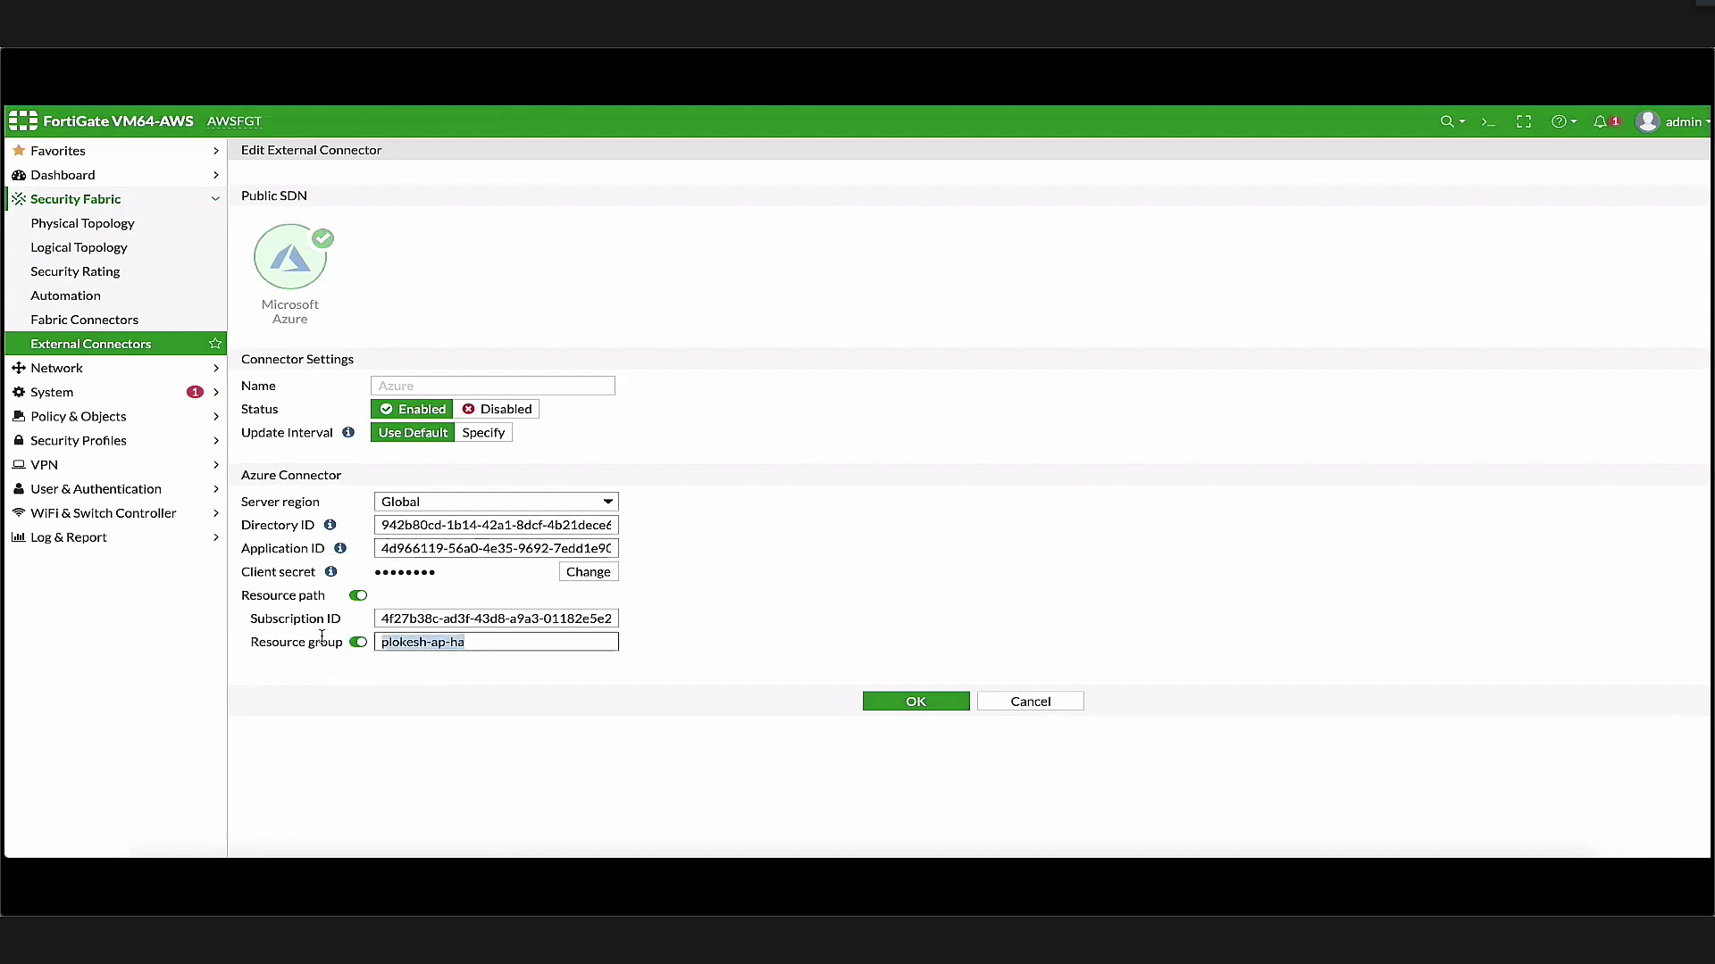
click(1118, 705)
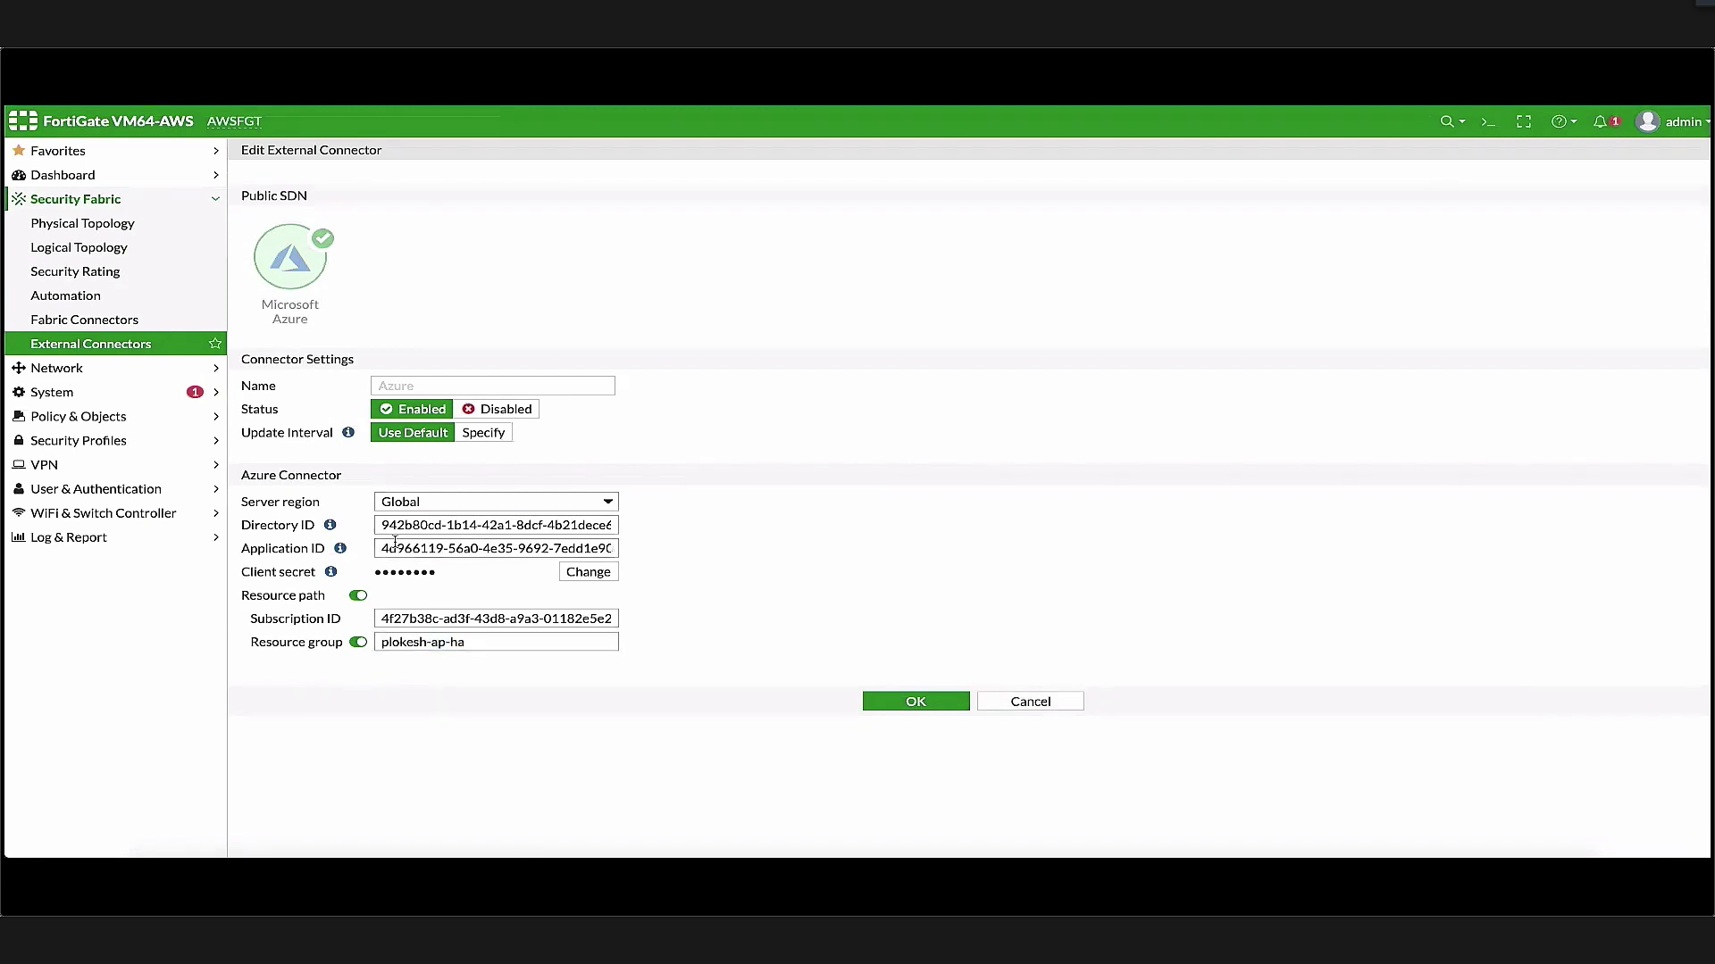
Go to Policy & Objects > Addresses
click(136, 417)
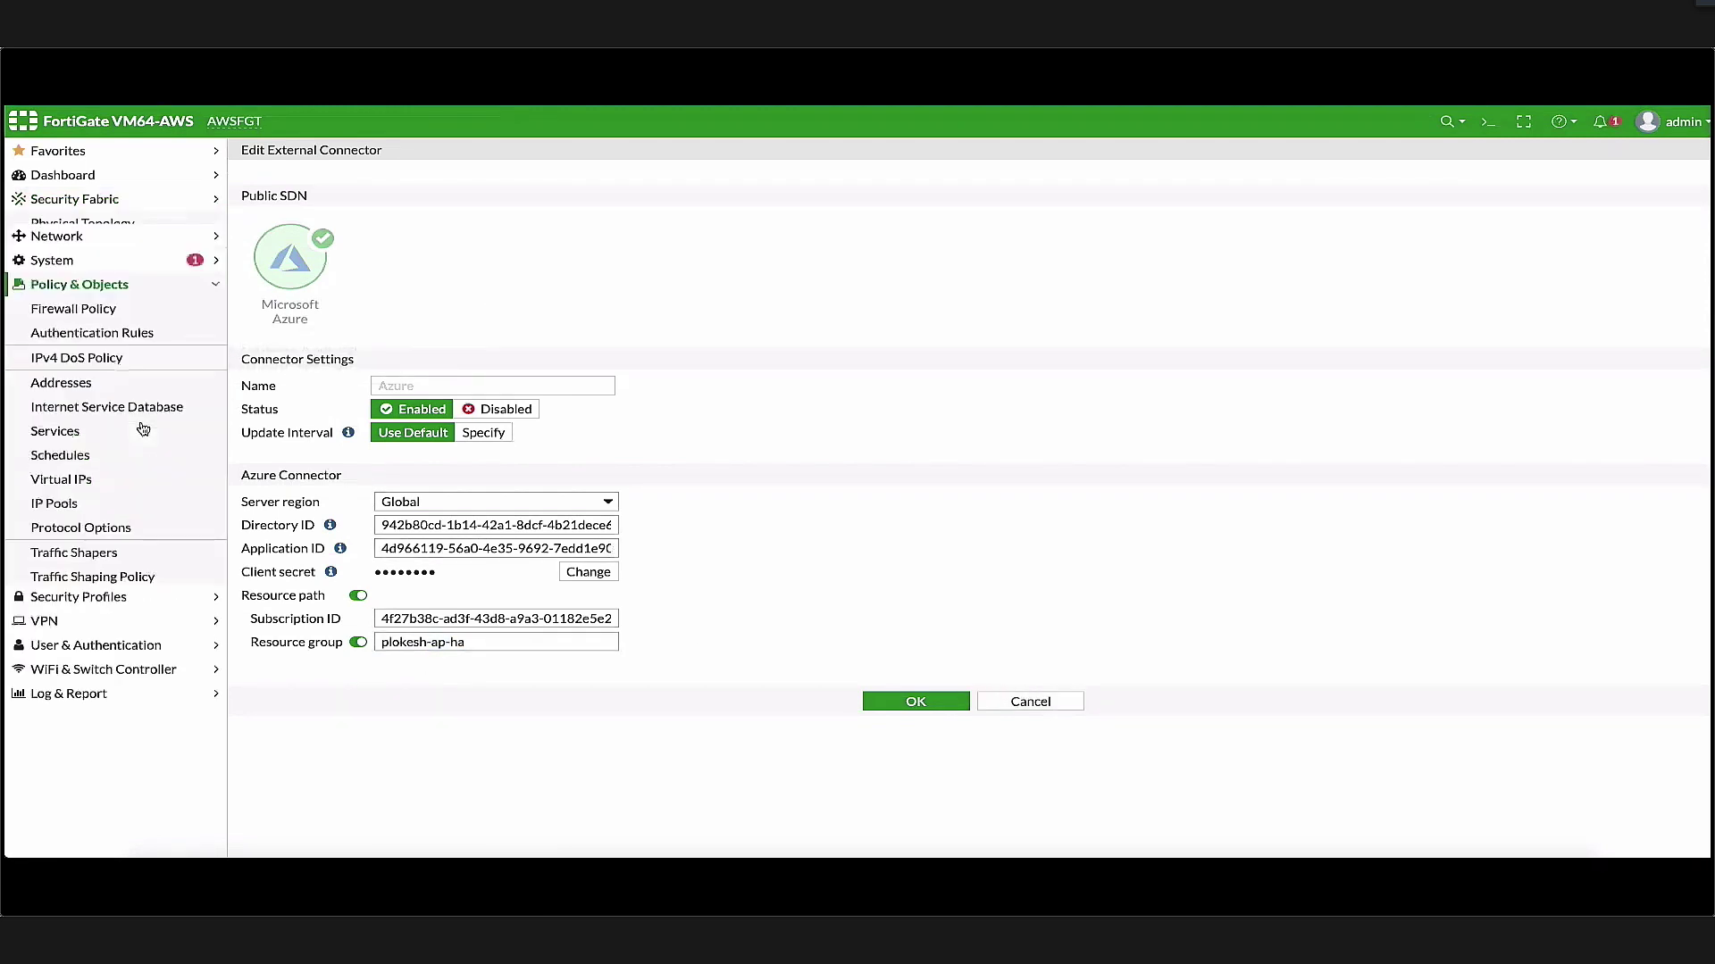
click(105, 299)
click(92, 369)
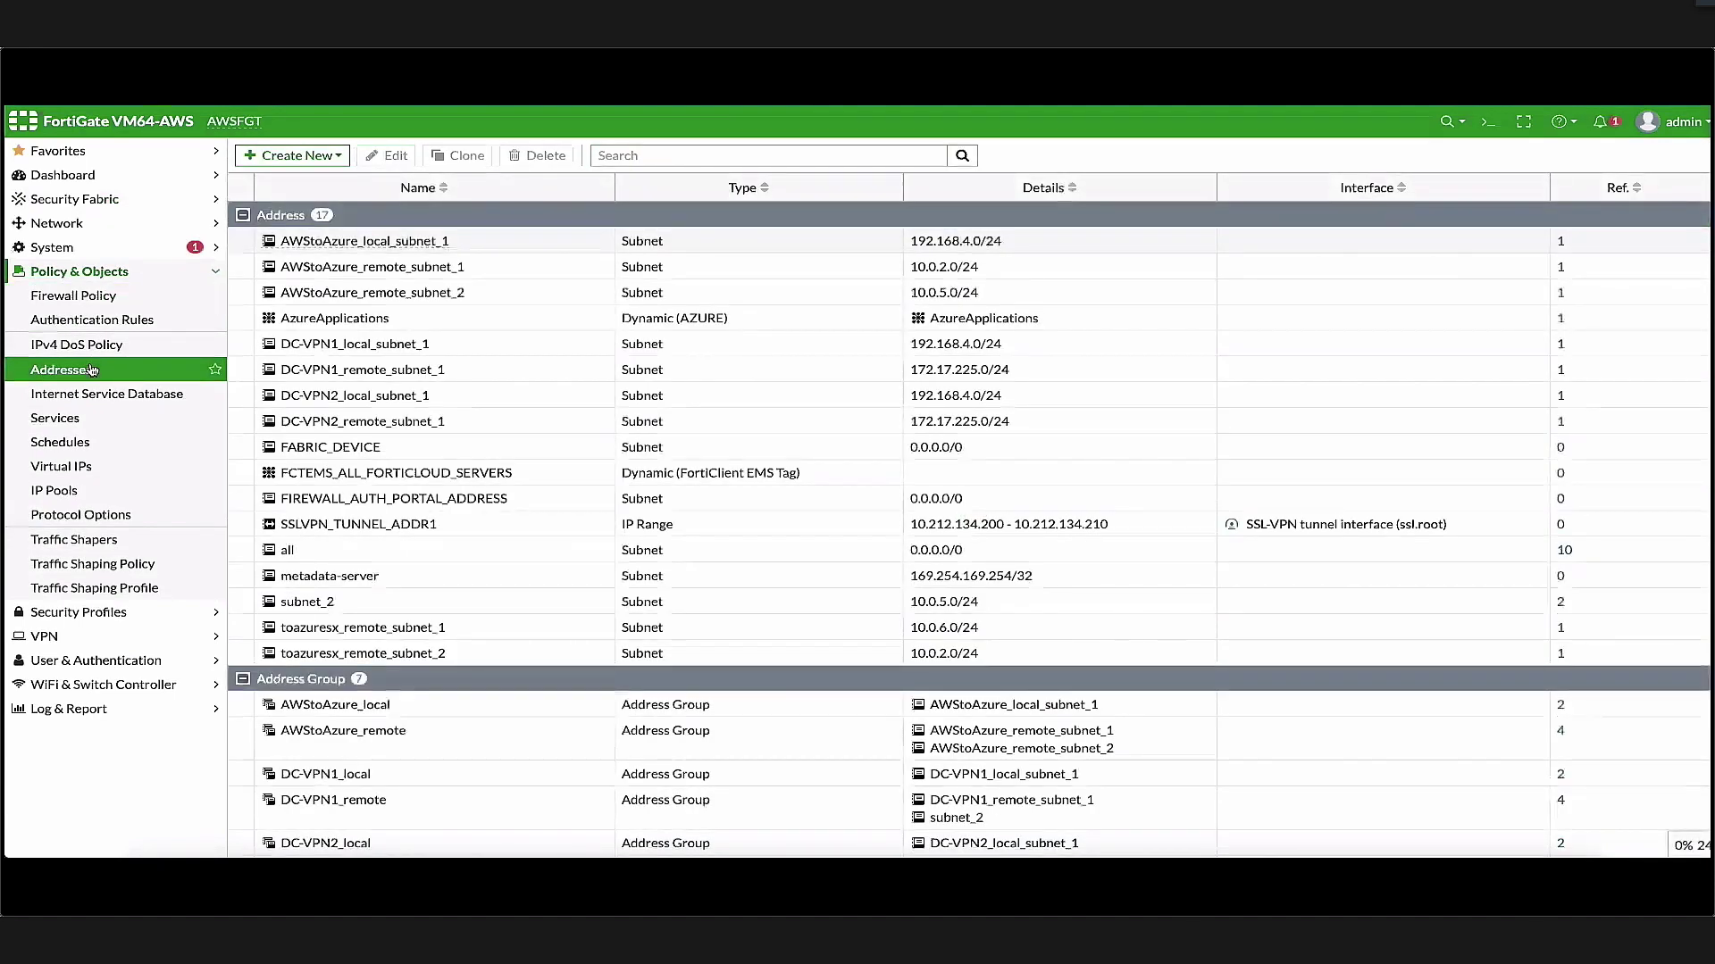
Start a new address named AzureApps and make it a Dynamic type
click(340, 159)
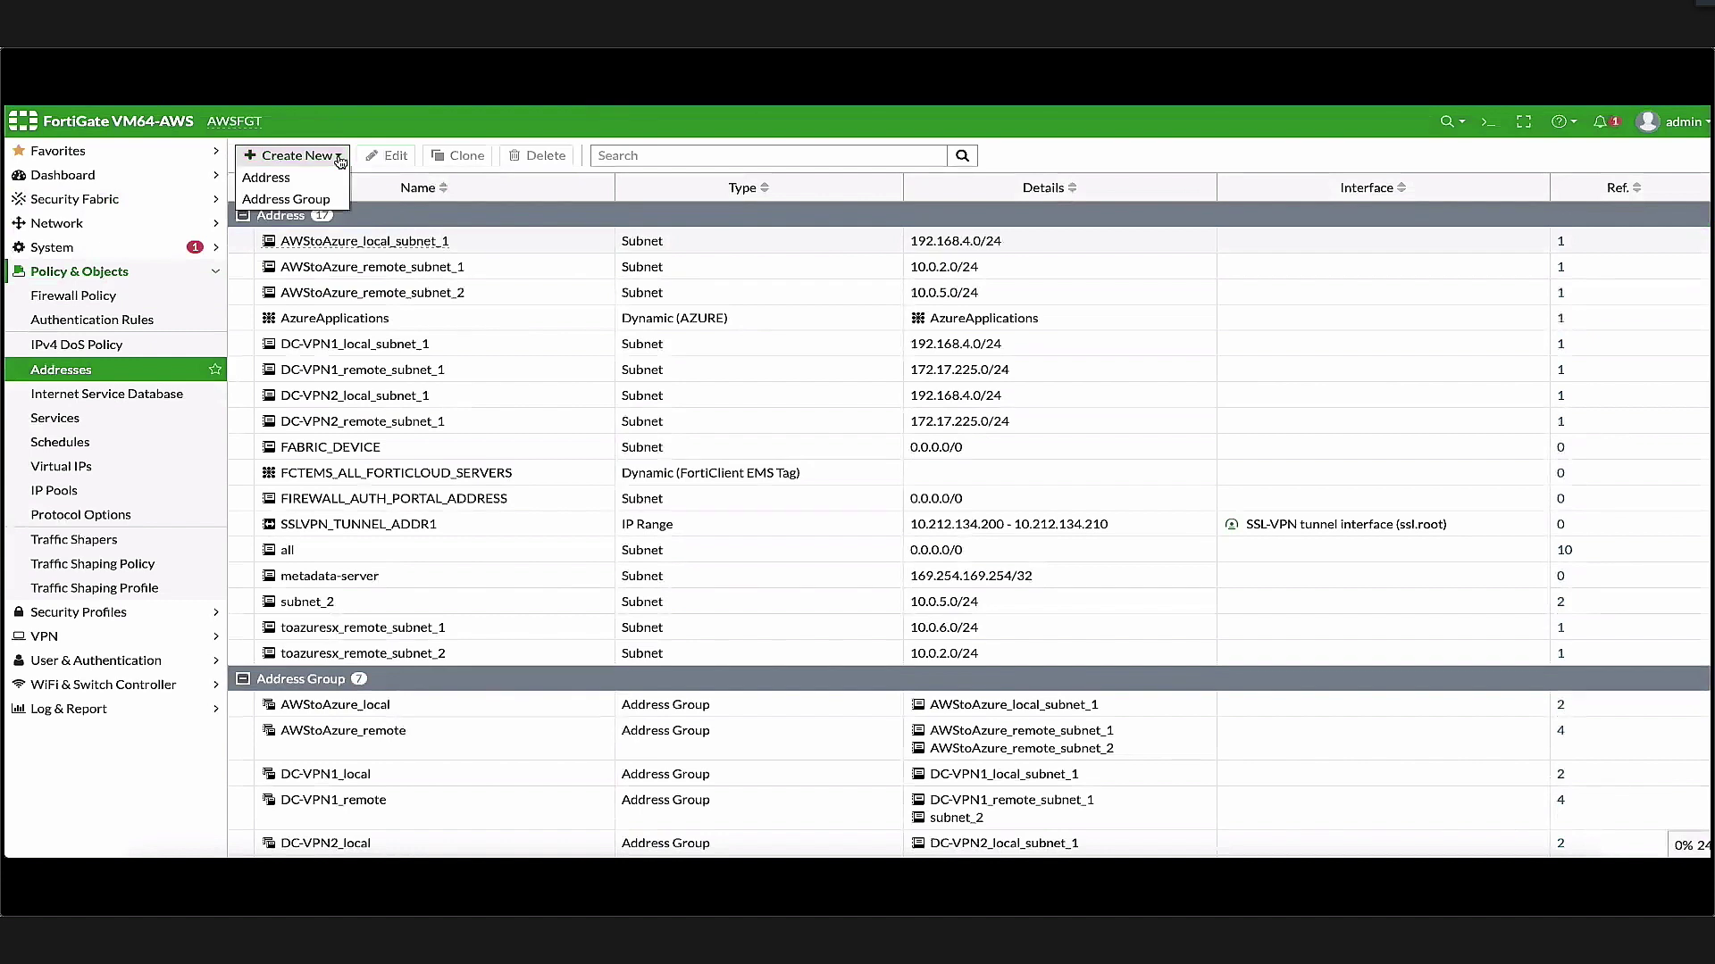
click(308, 184)
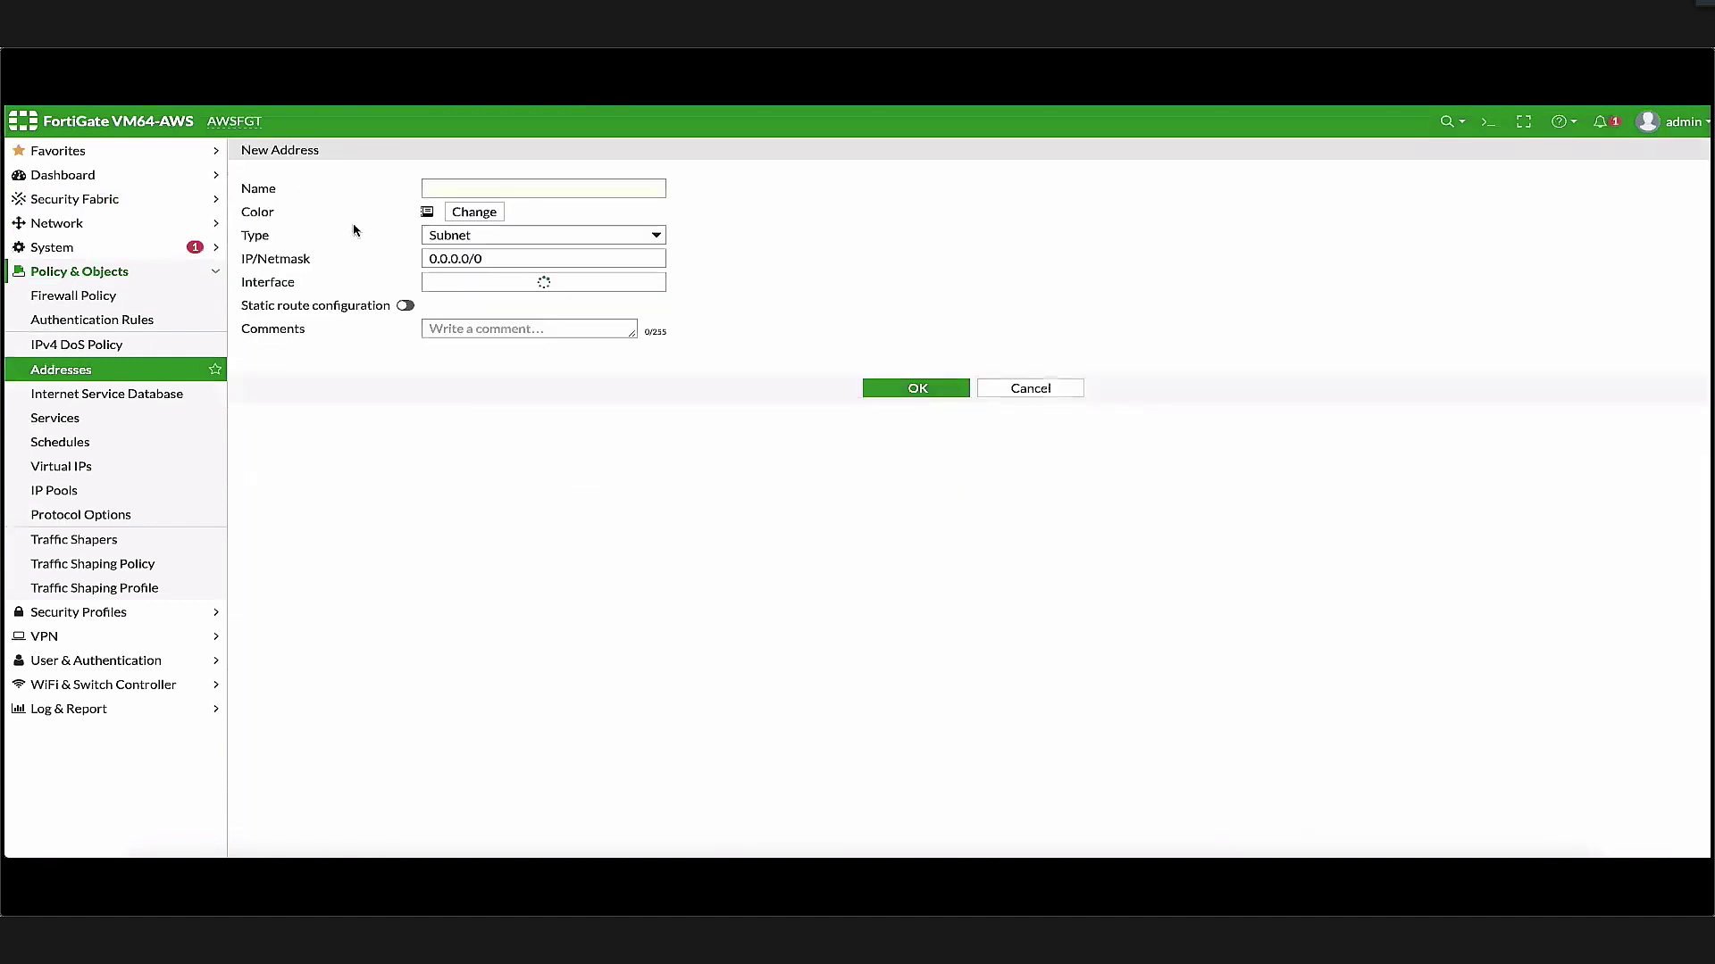
click(537, 190)
text(AzureApps)
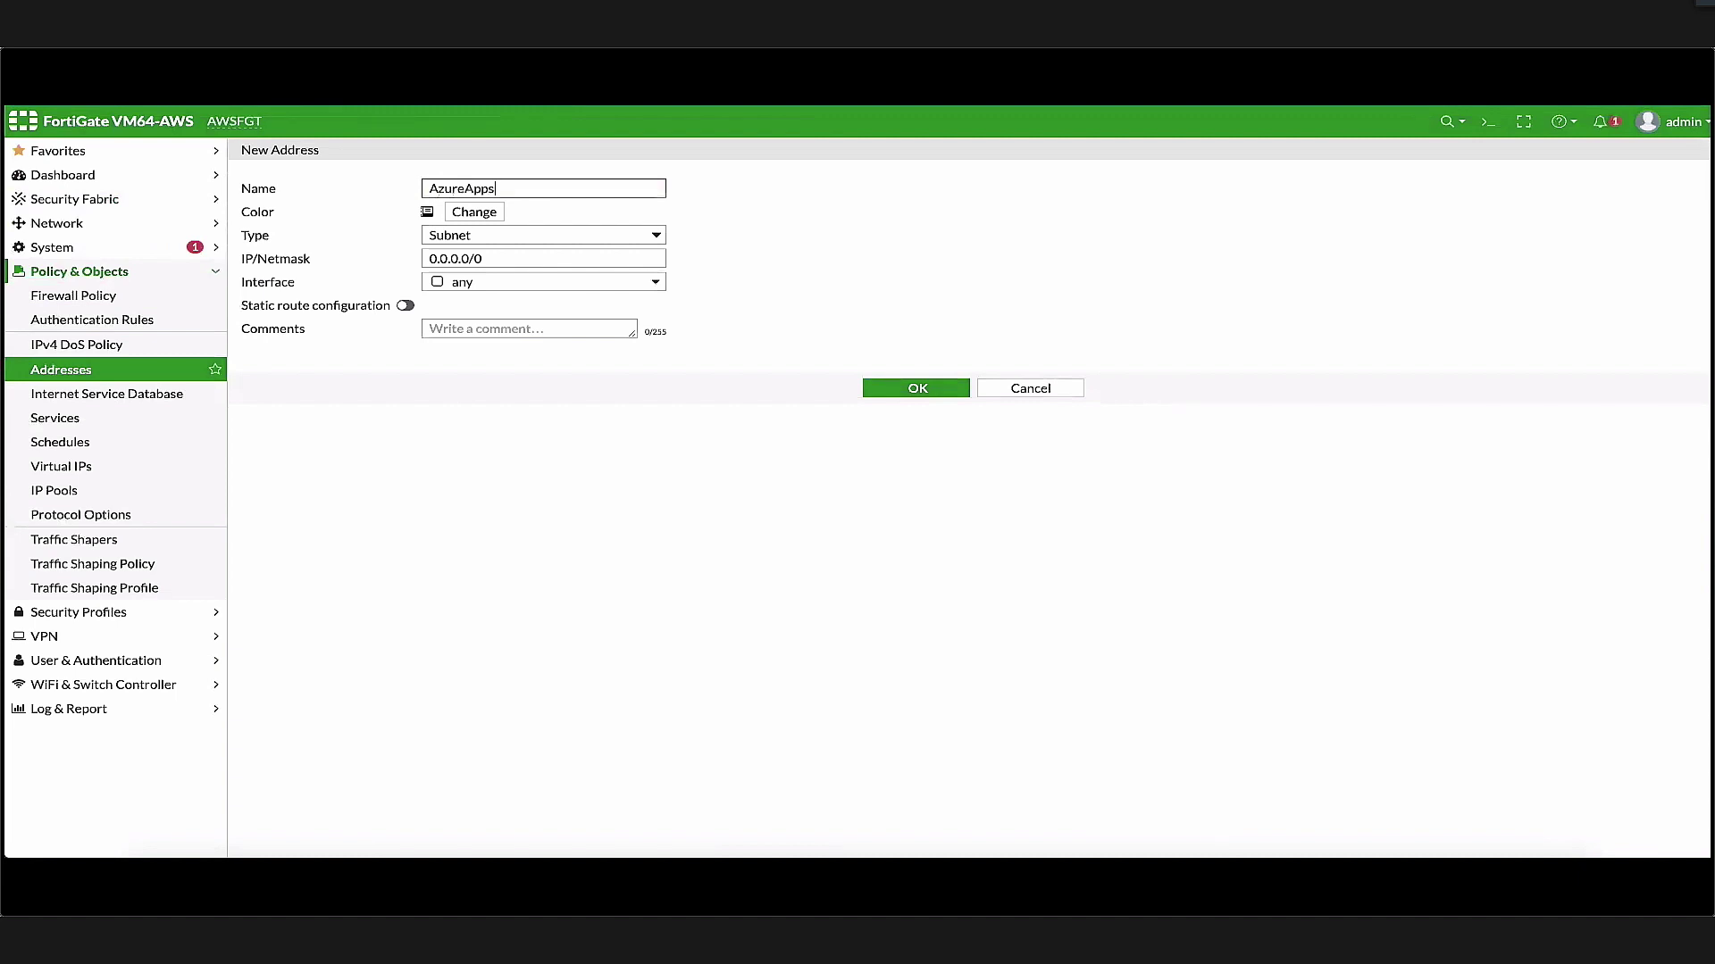
click(636, 238)
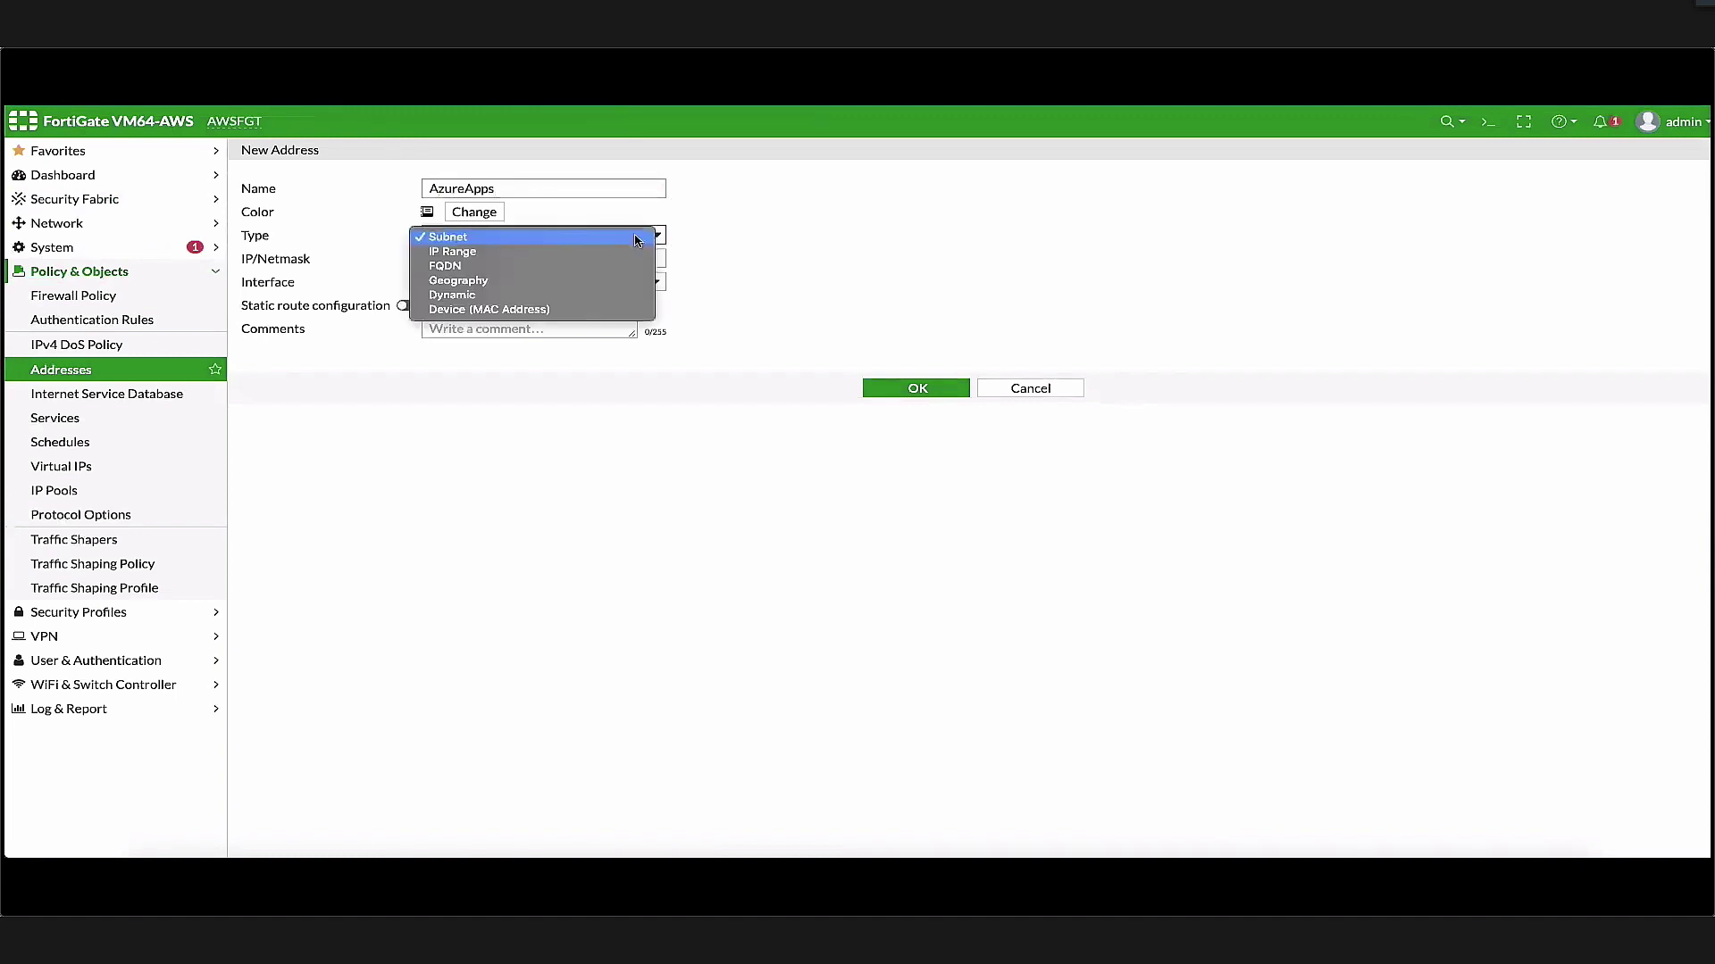
click(513, 299)
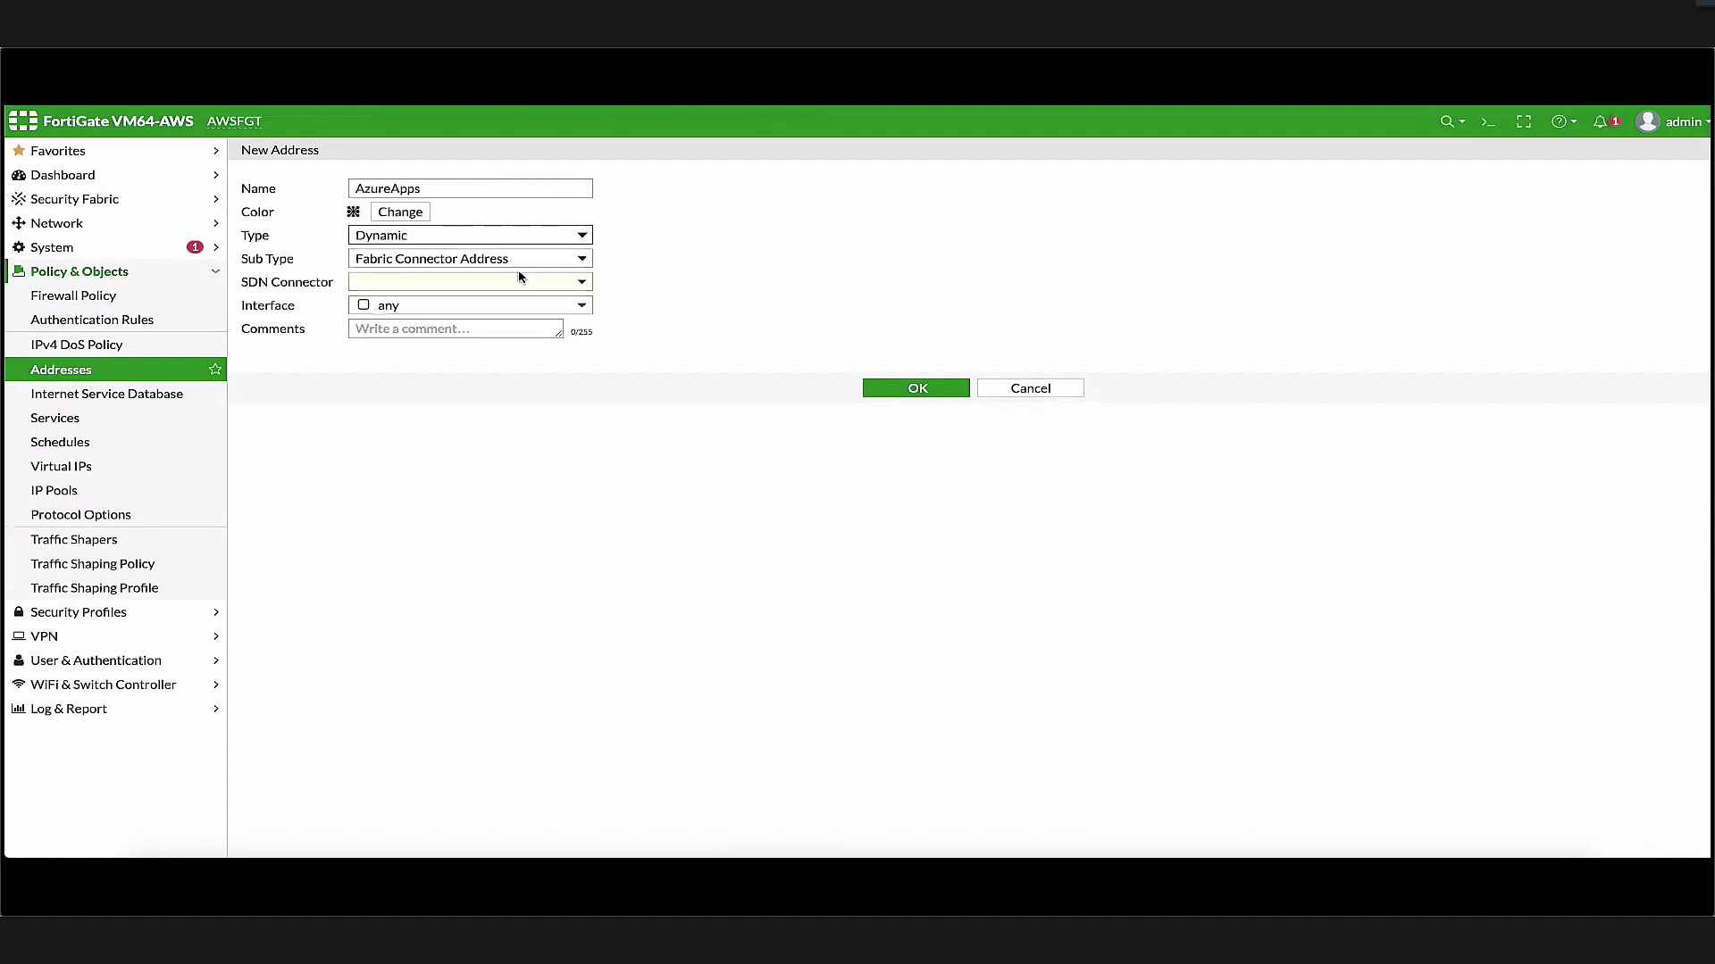
Link AzureApps to the Azure SDN connector with filter Tag.Name=HybridCloud and save it
click(523, 284)
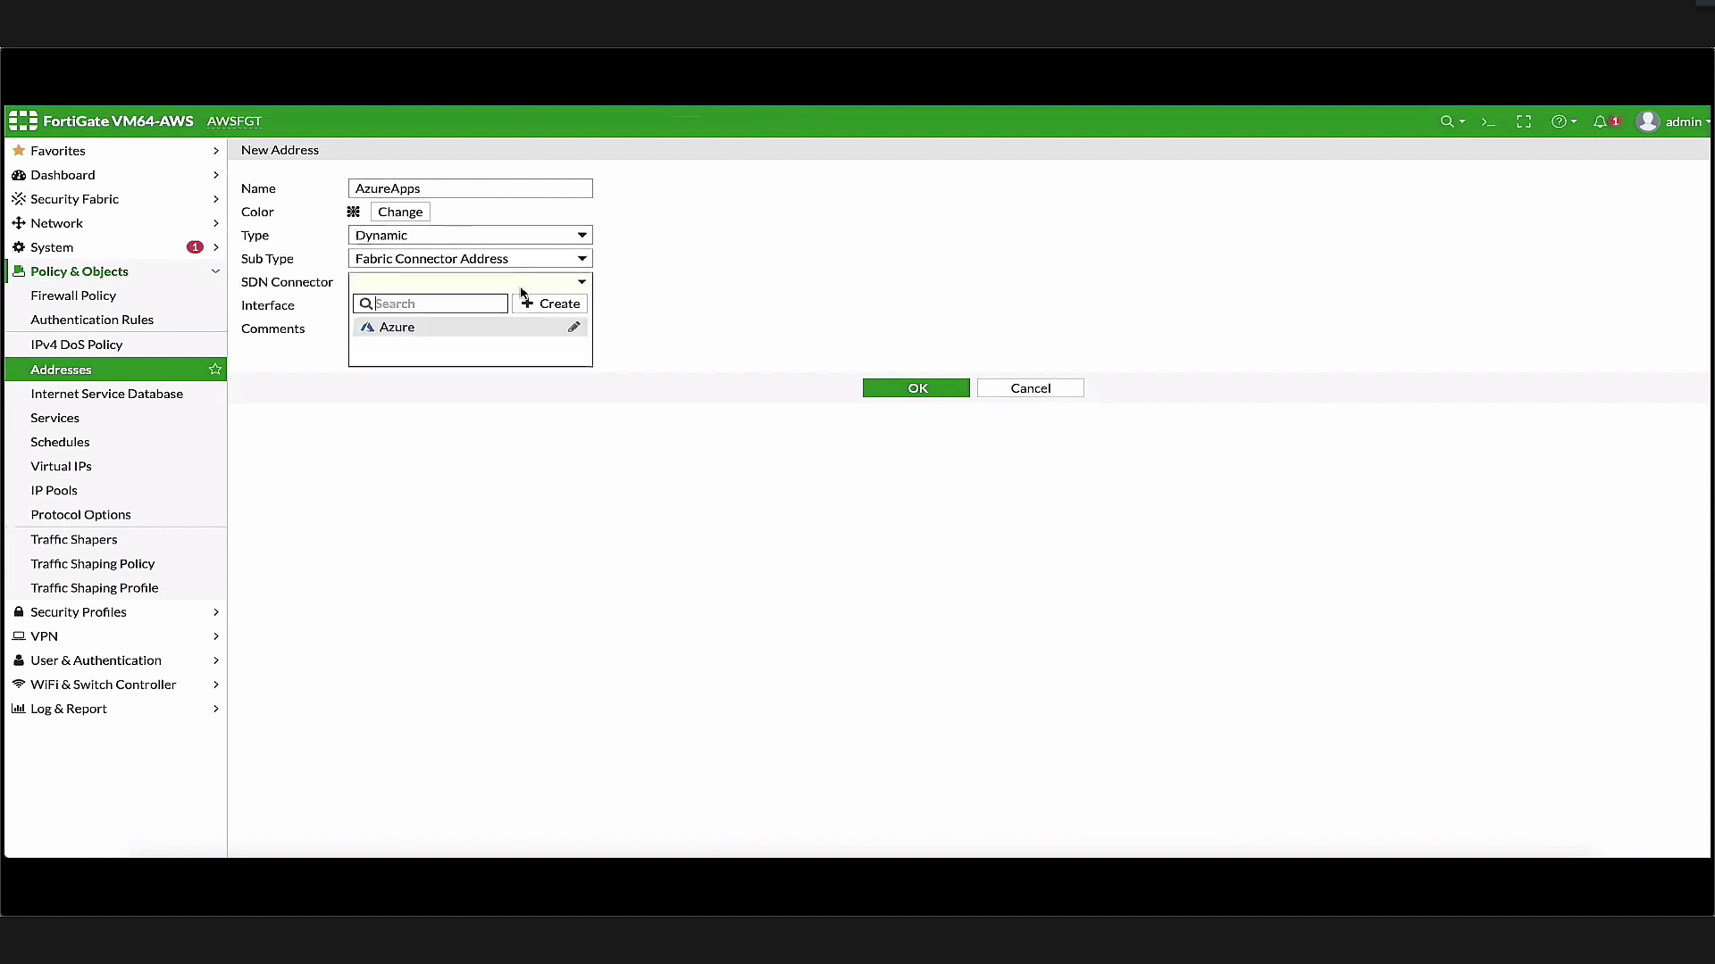
click(489, 336)
click(537, 332)
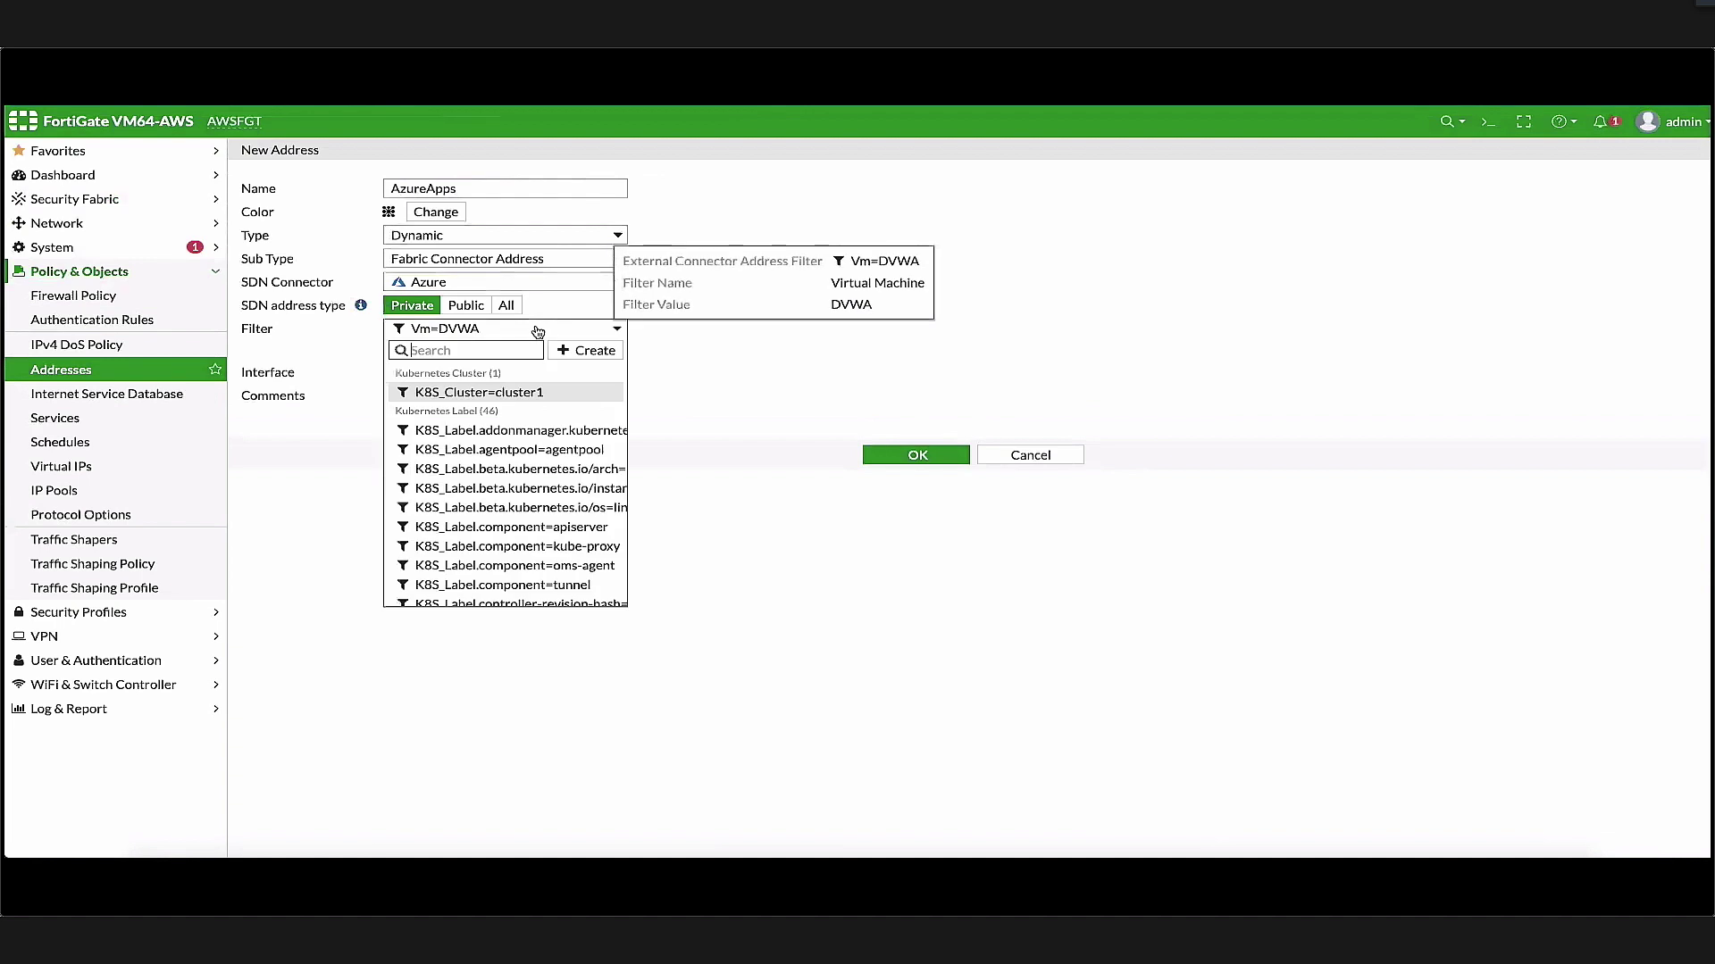
scroll(508, 436, down, 8)
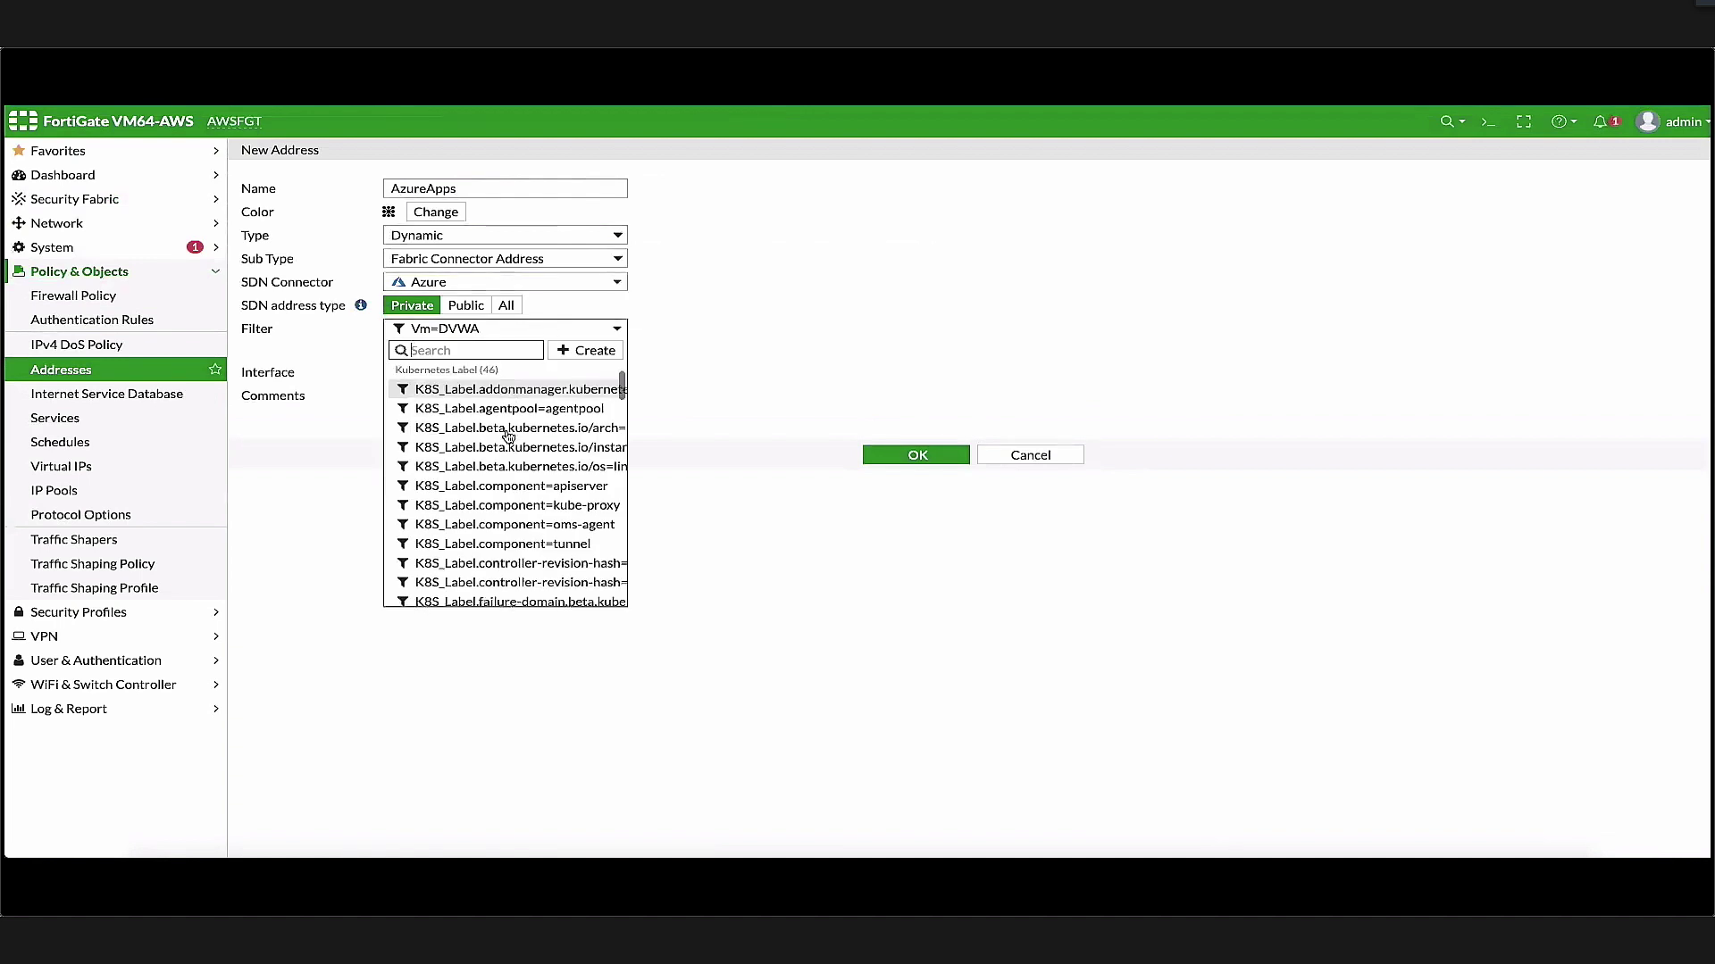
scroll(509, 436, down, 10)
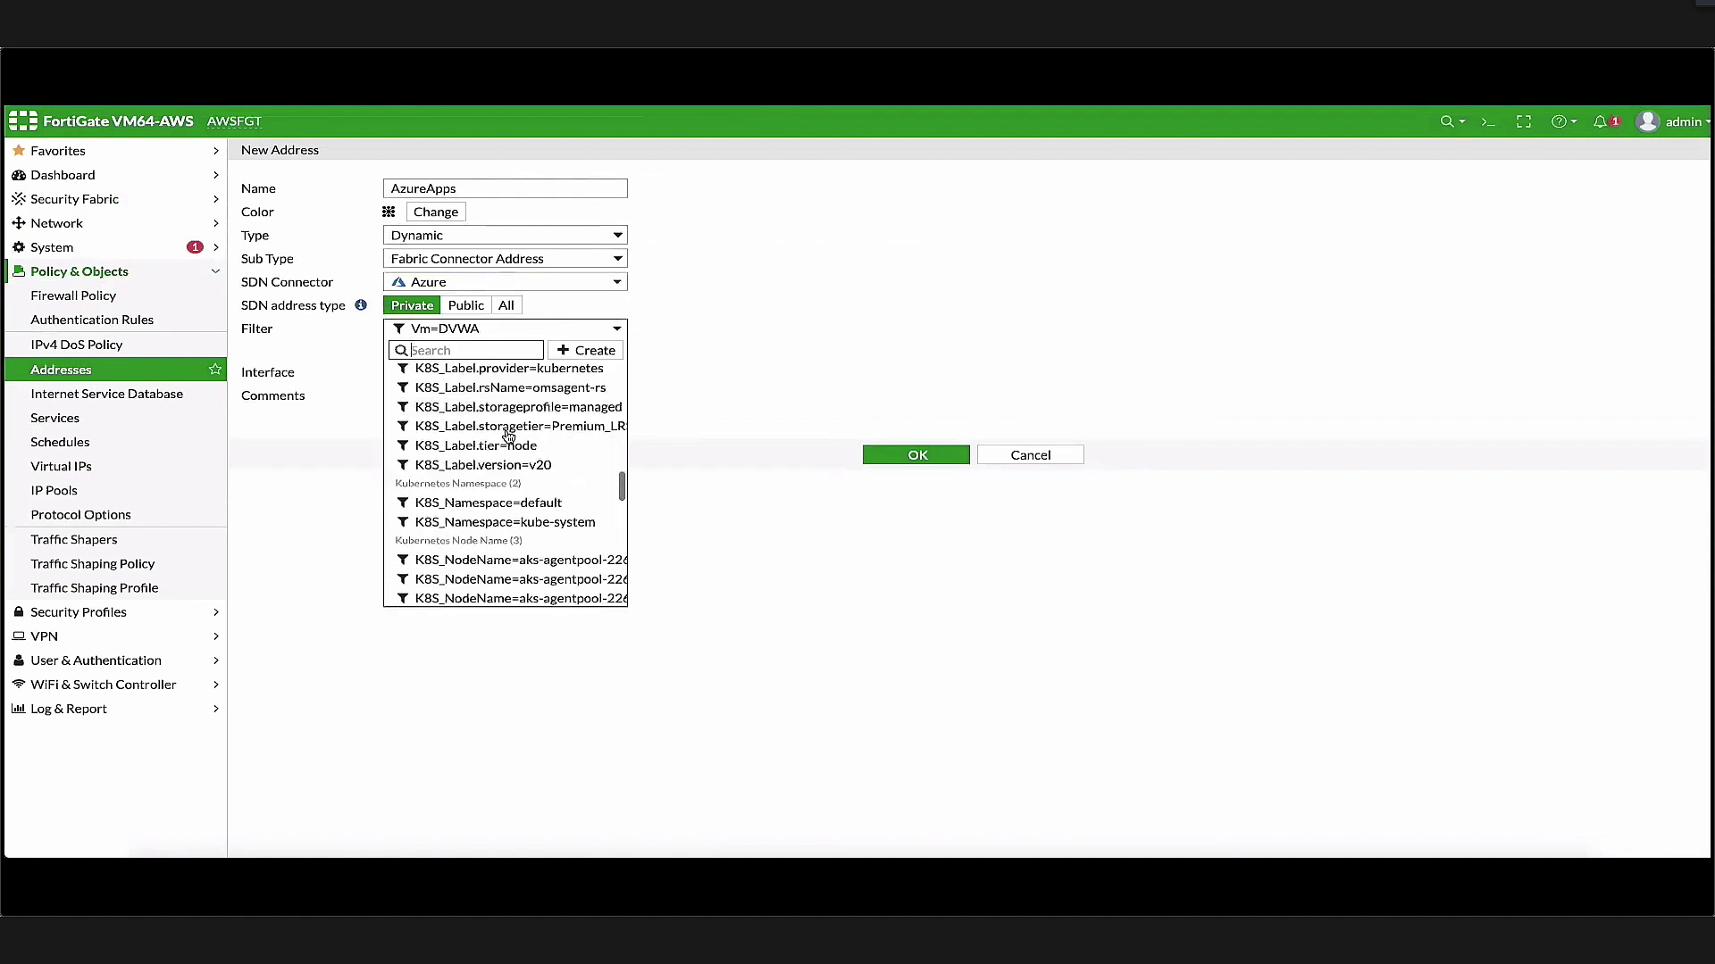
scroll(508, 436, down, 10)
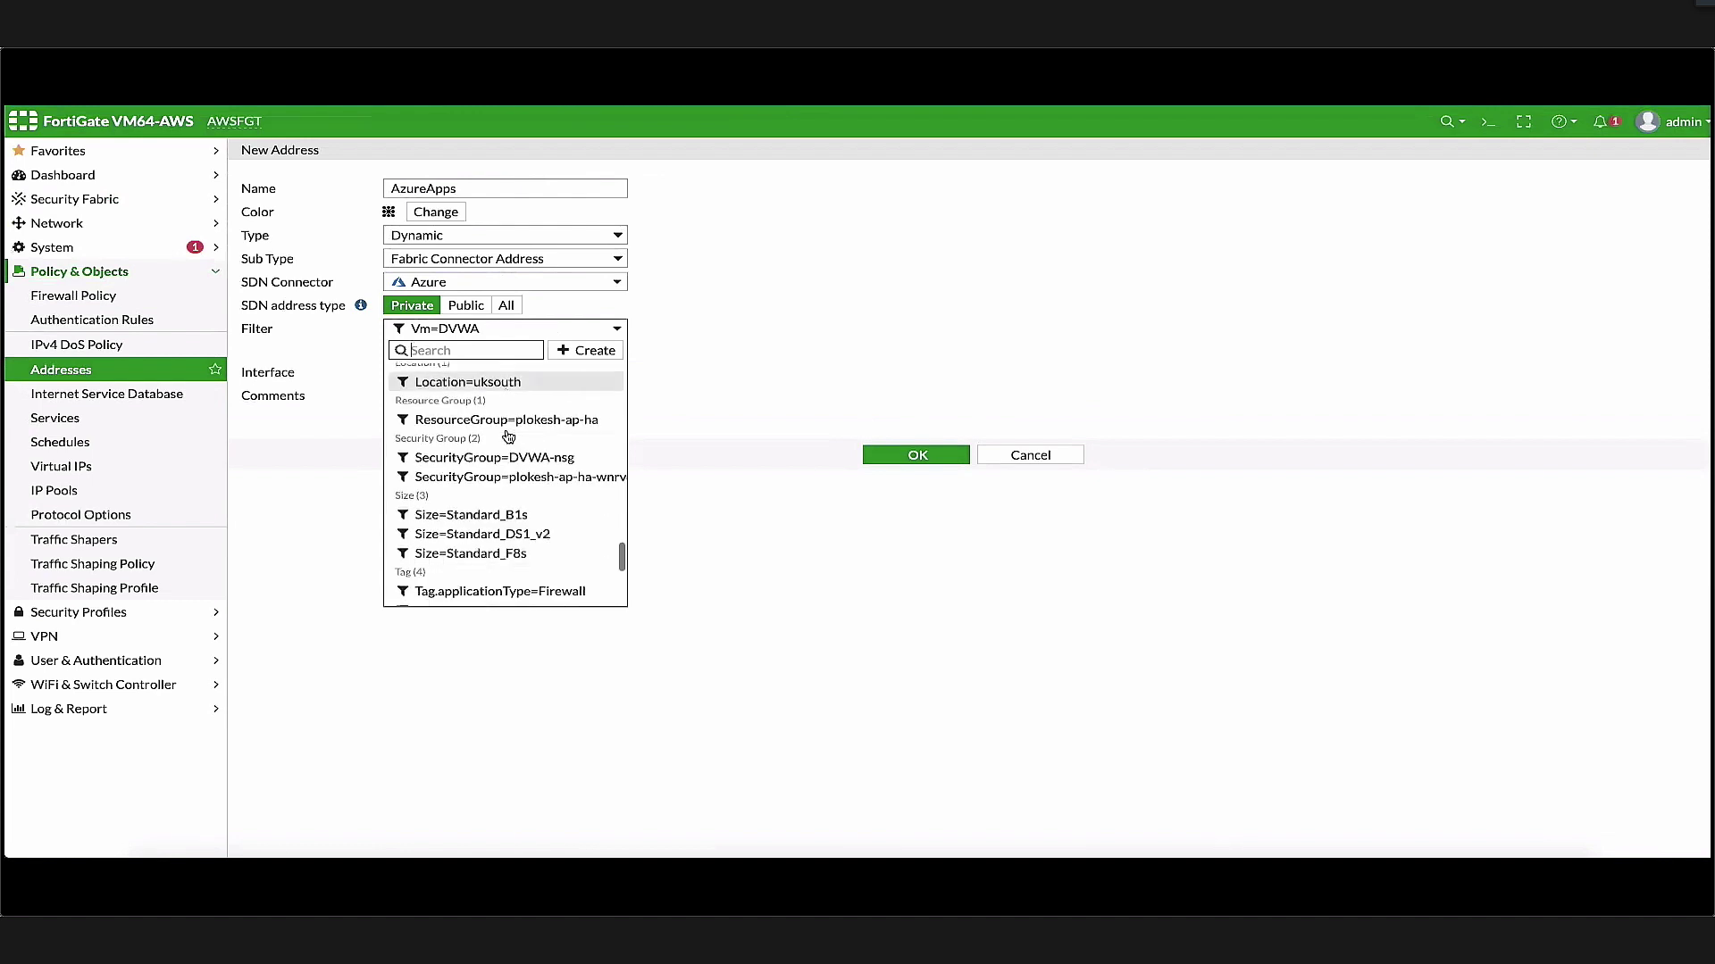
scroll(514, 436, down, 1)
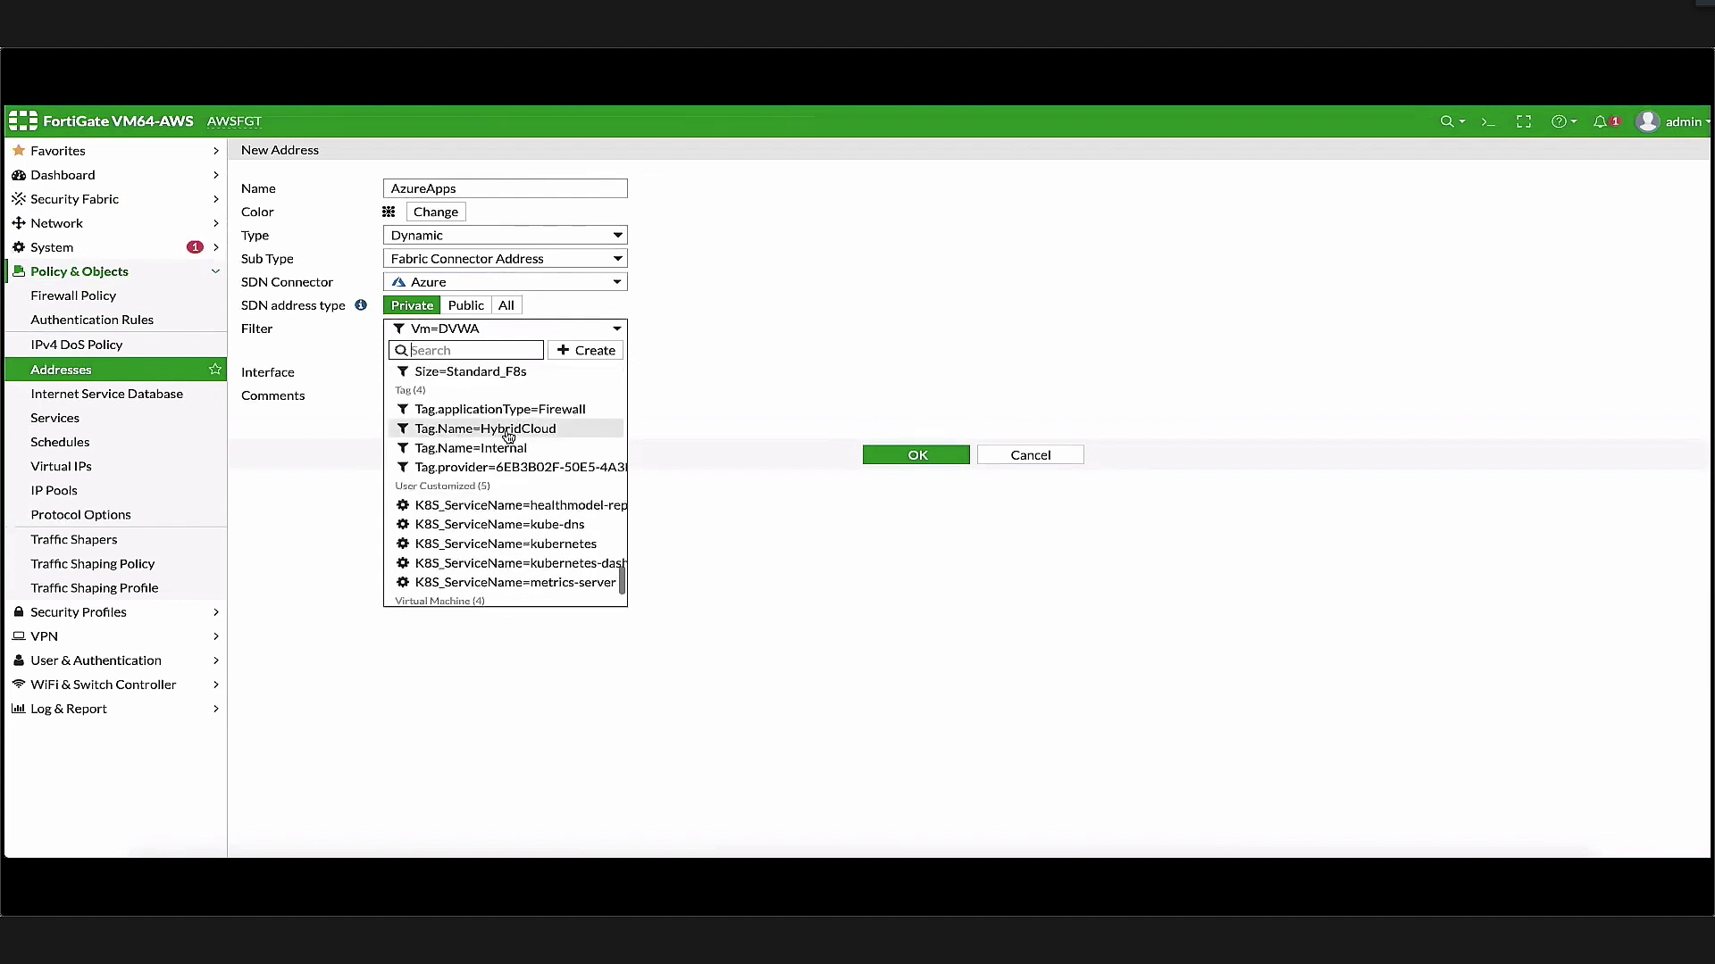
click(540, 435)
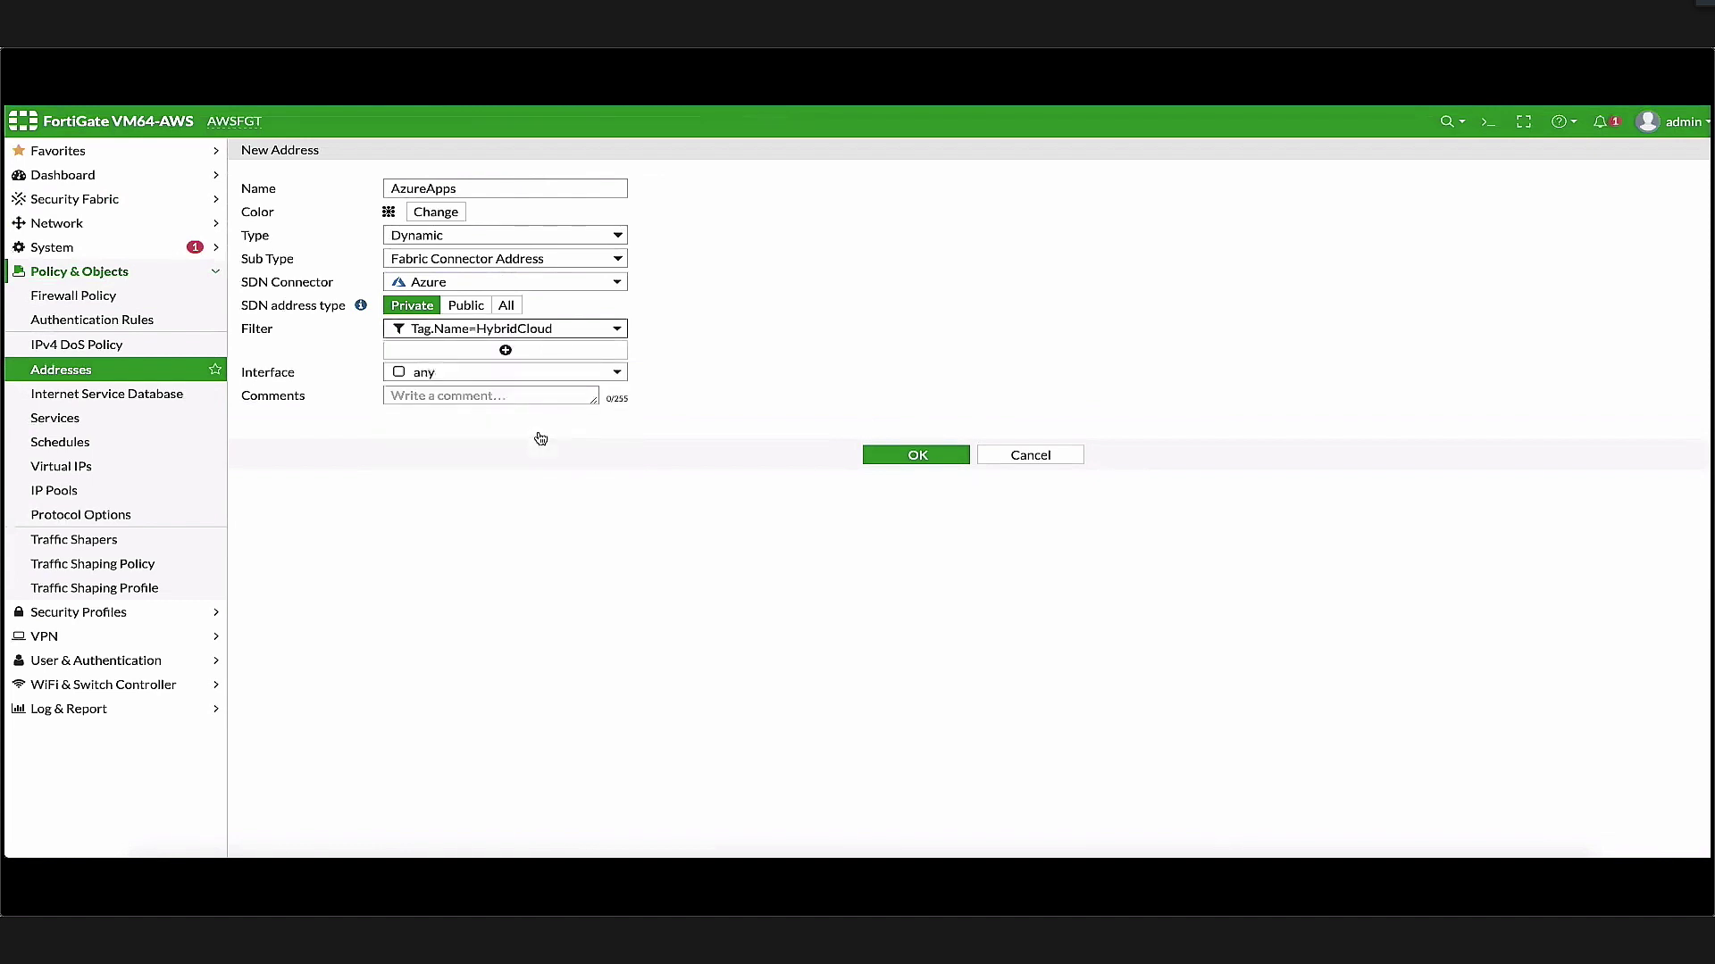
click(935, 459)
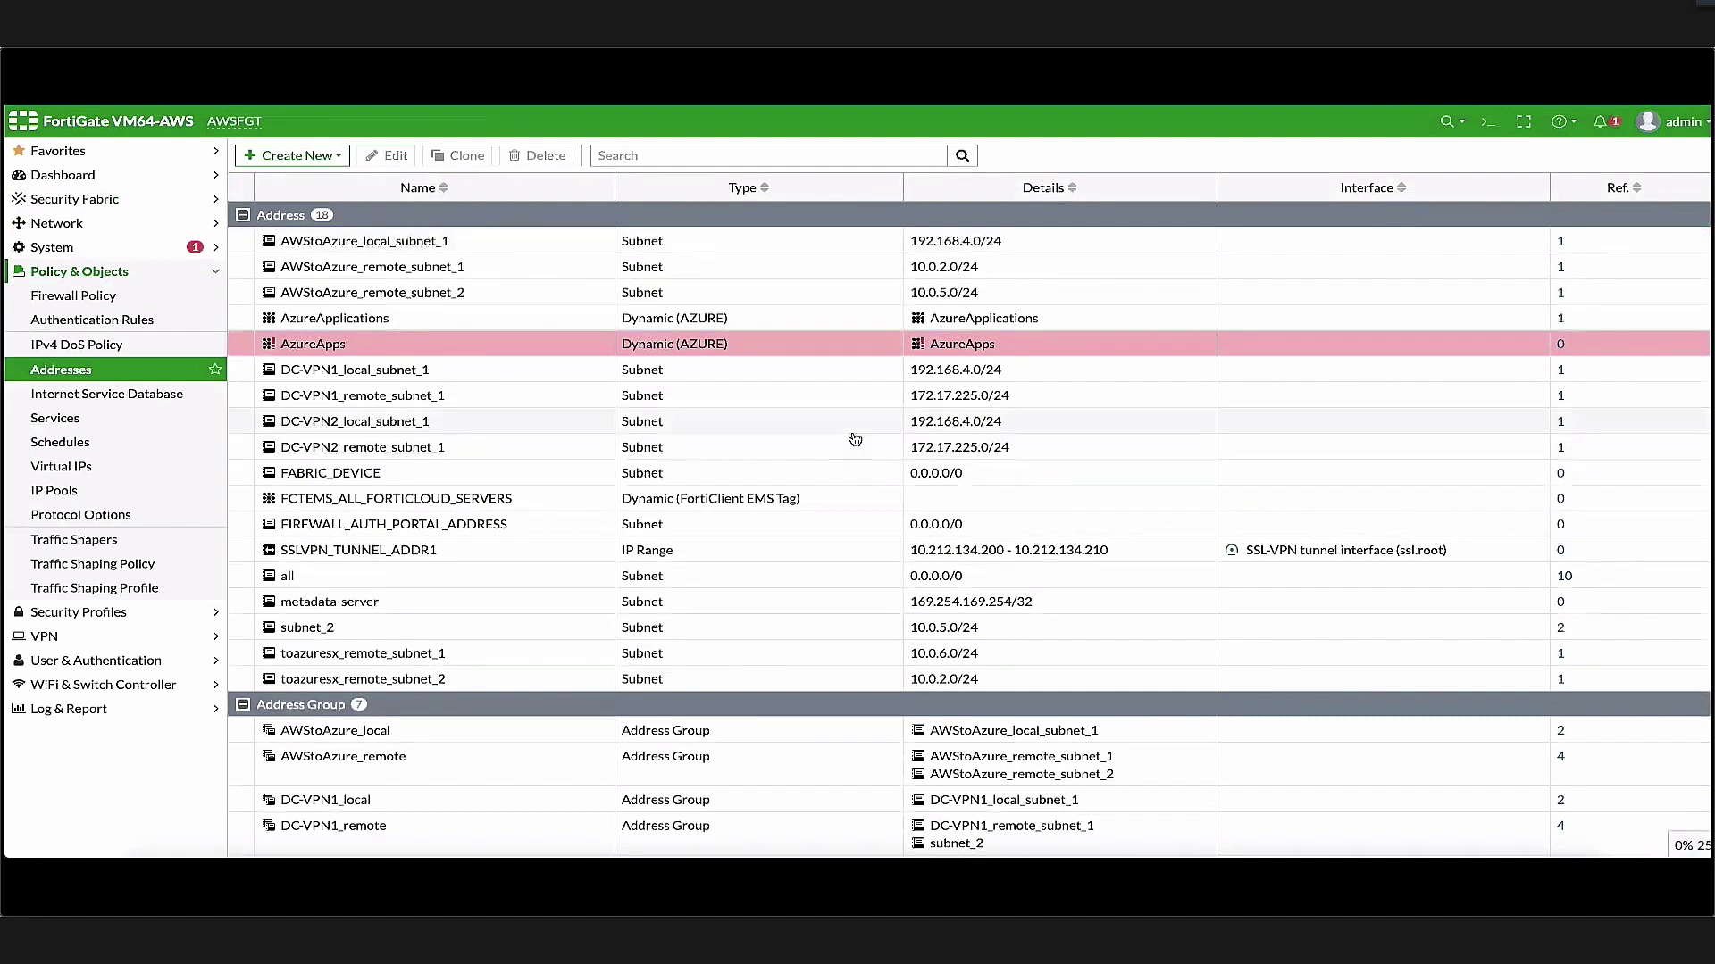
Refresh the Addresses list and view AzureApps details resolving to 10.0.5.11 and 10.0.5.5
click(90, 382)
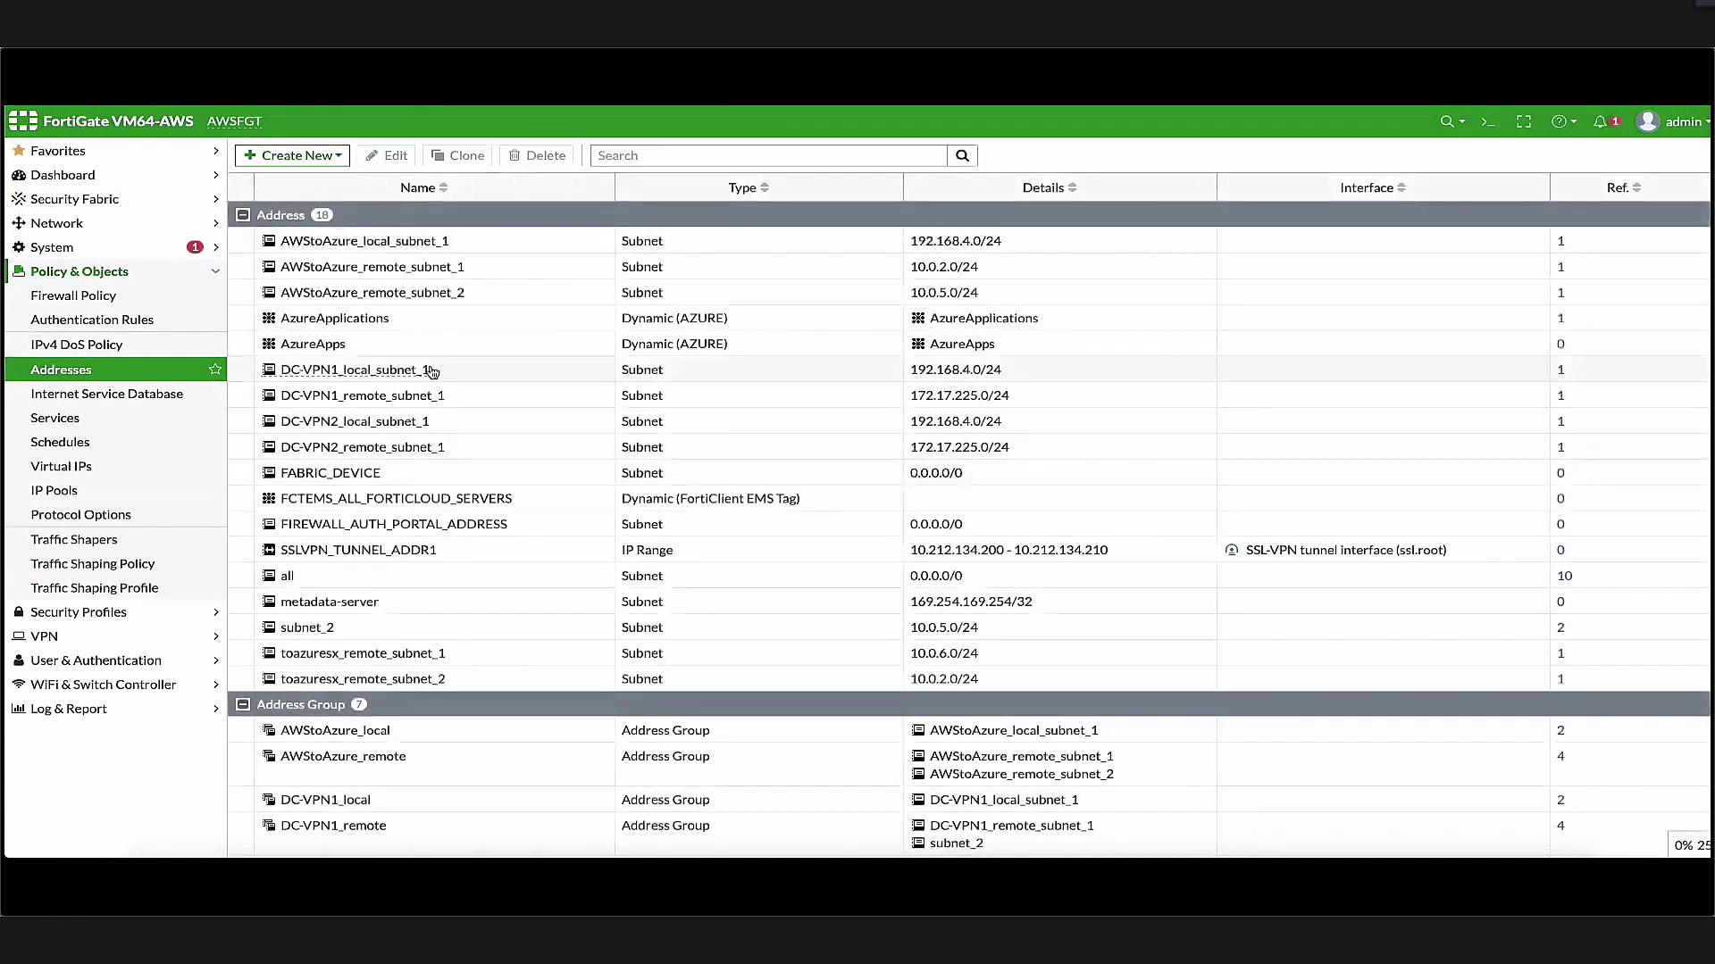
click(968, 348)
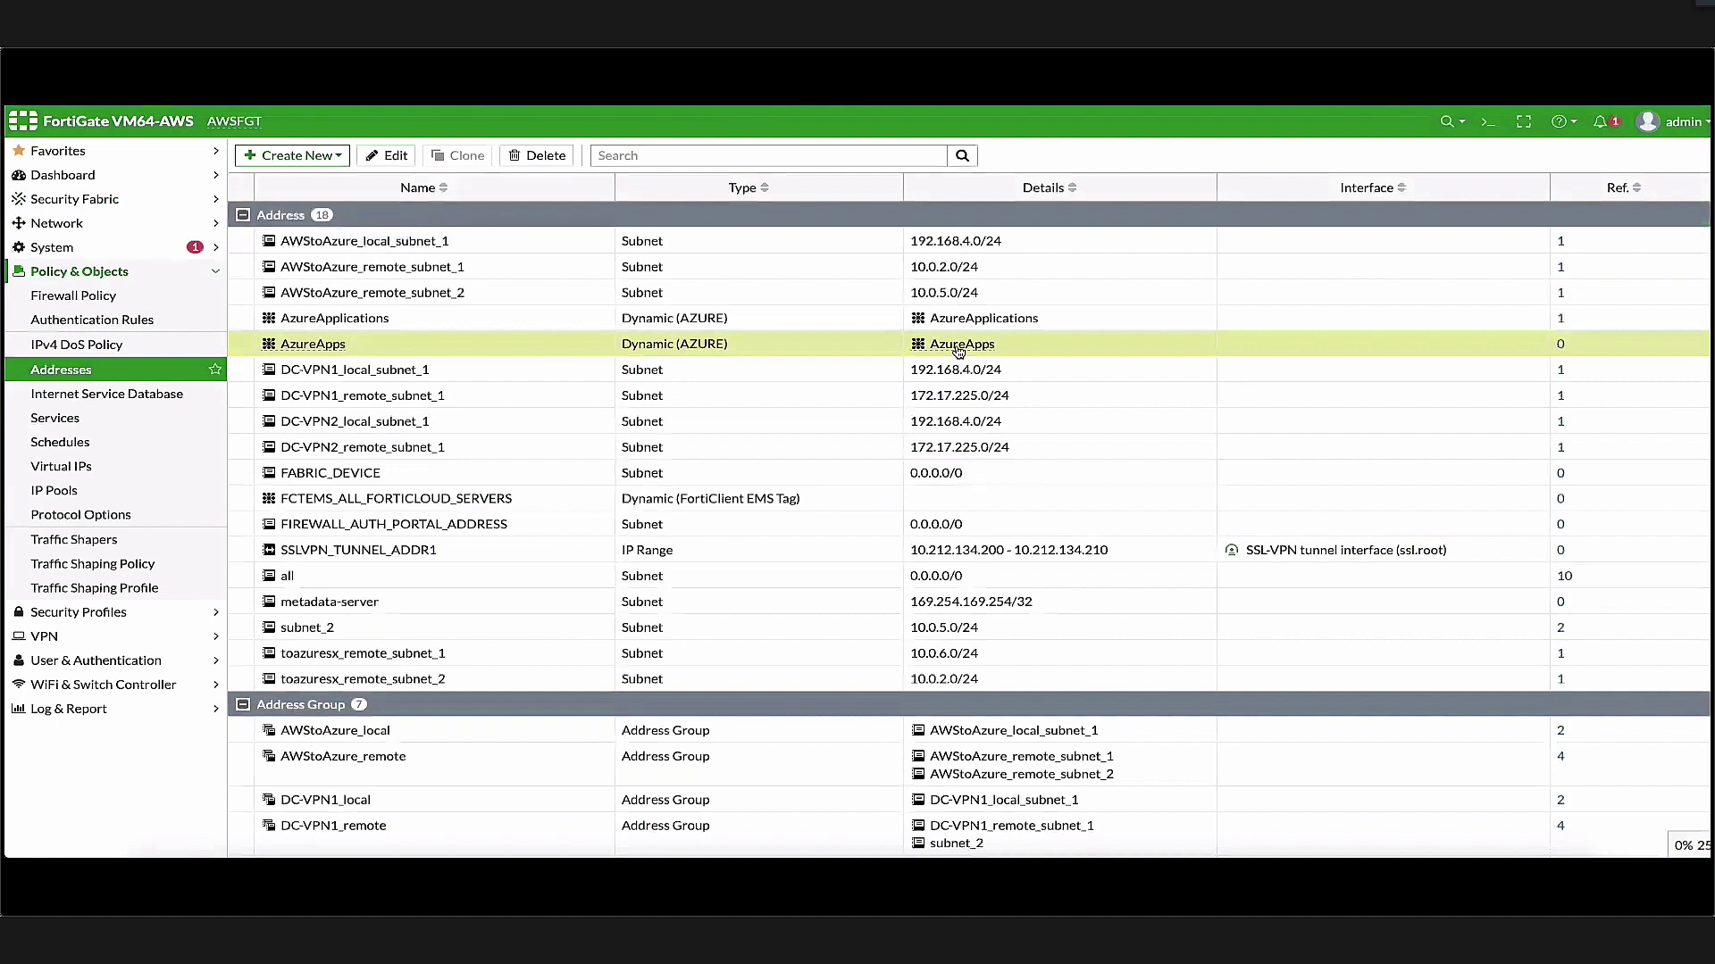
mouse_move(958, 351)
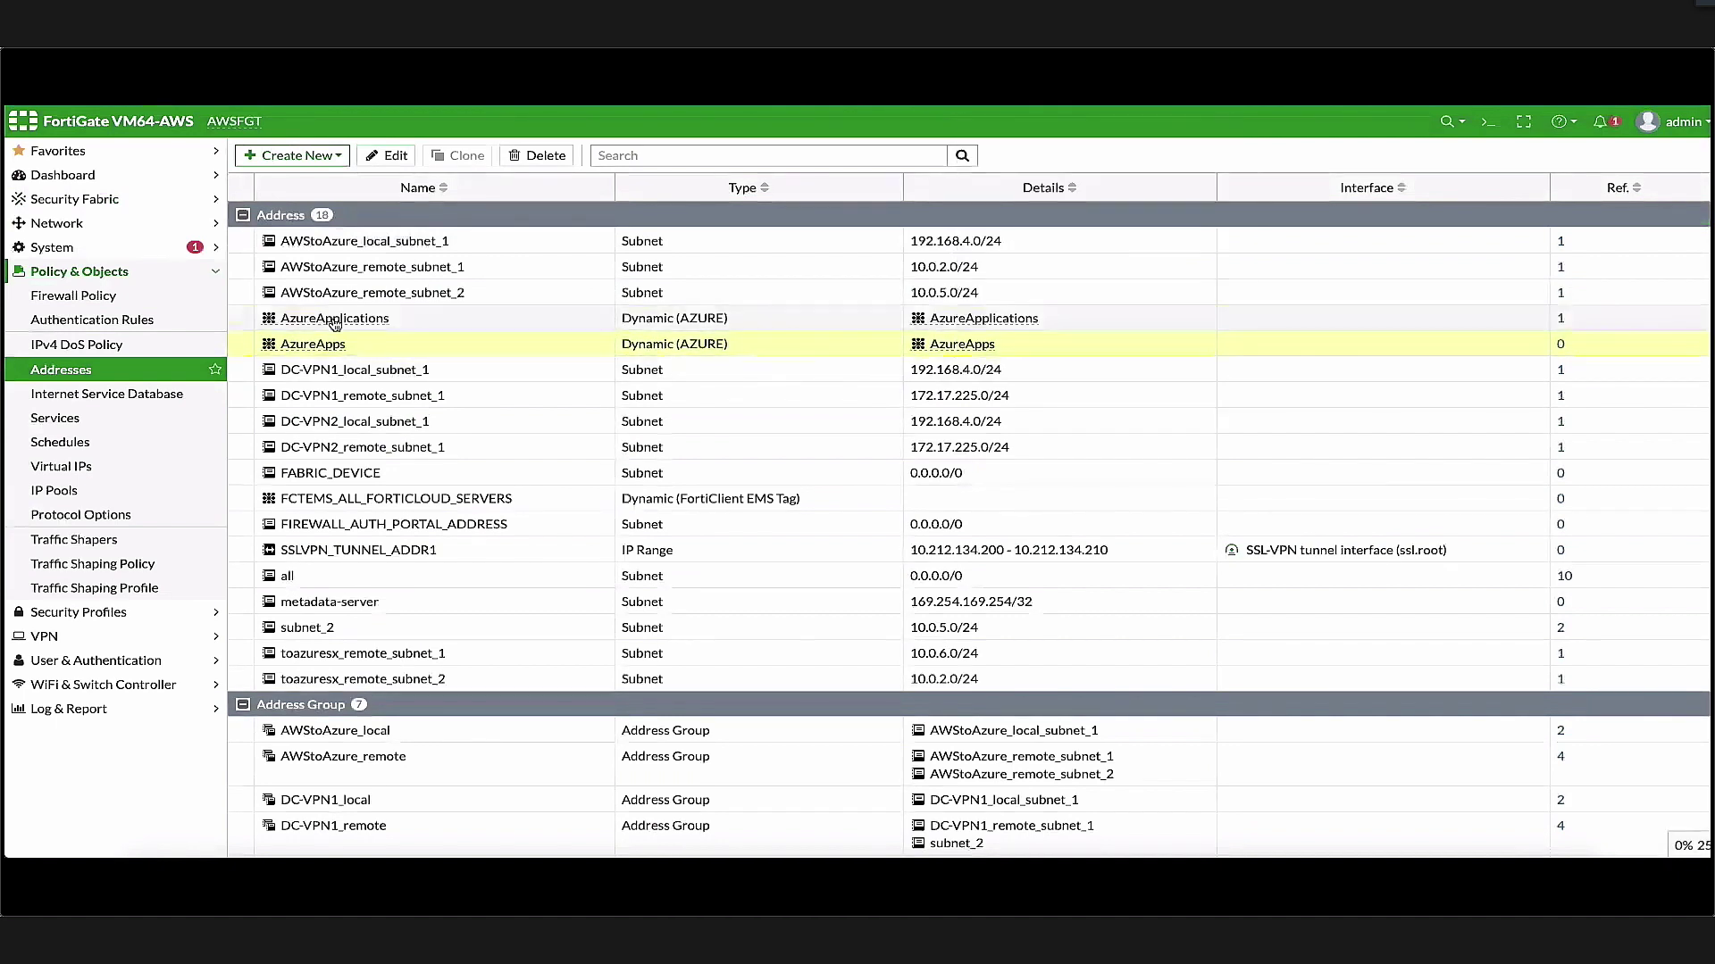
mouse_move(322, 327)
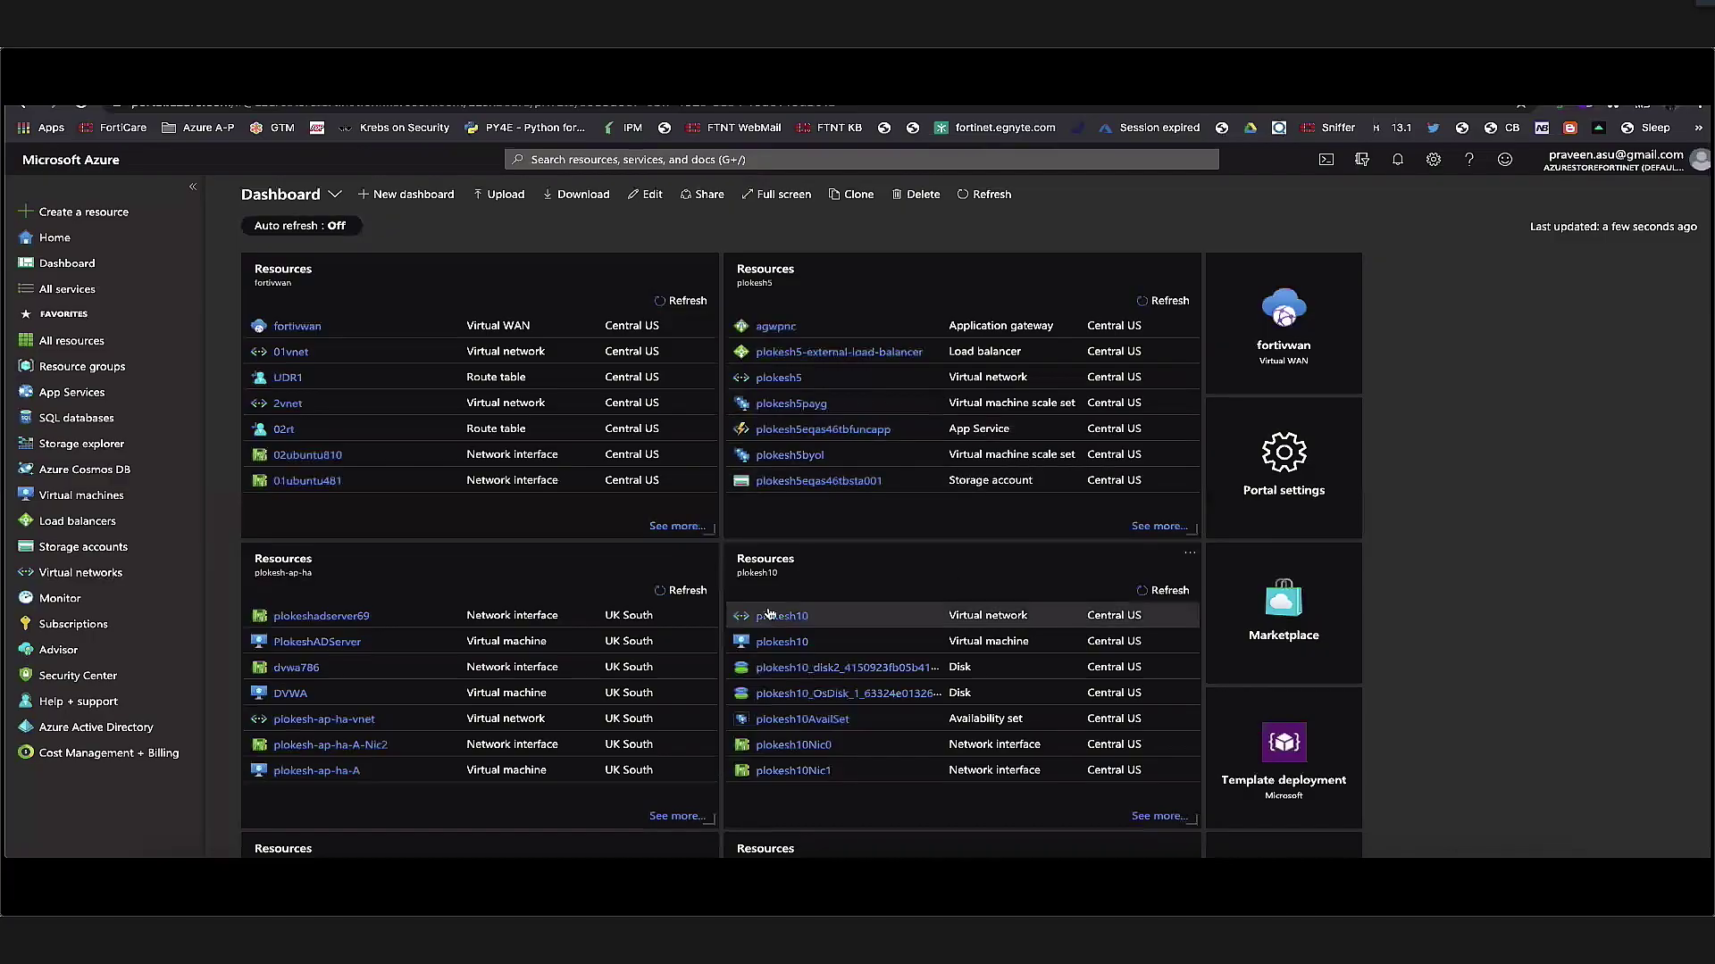
Check the DVWA VM's HybridCloud tag in Azure against the AzureApplications address details in FortiGate
click(414, 570)
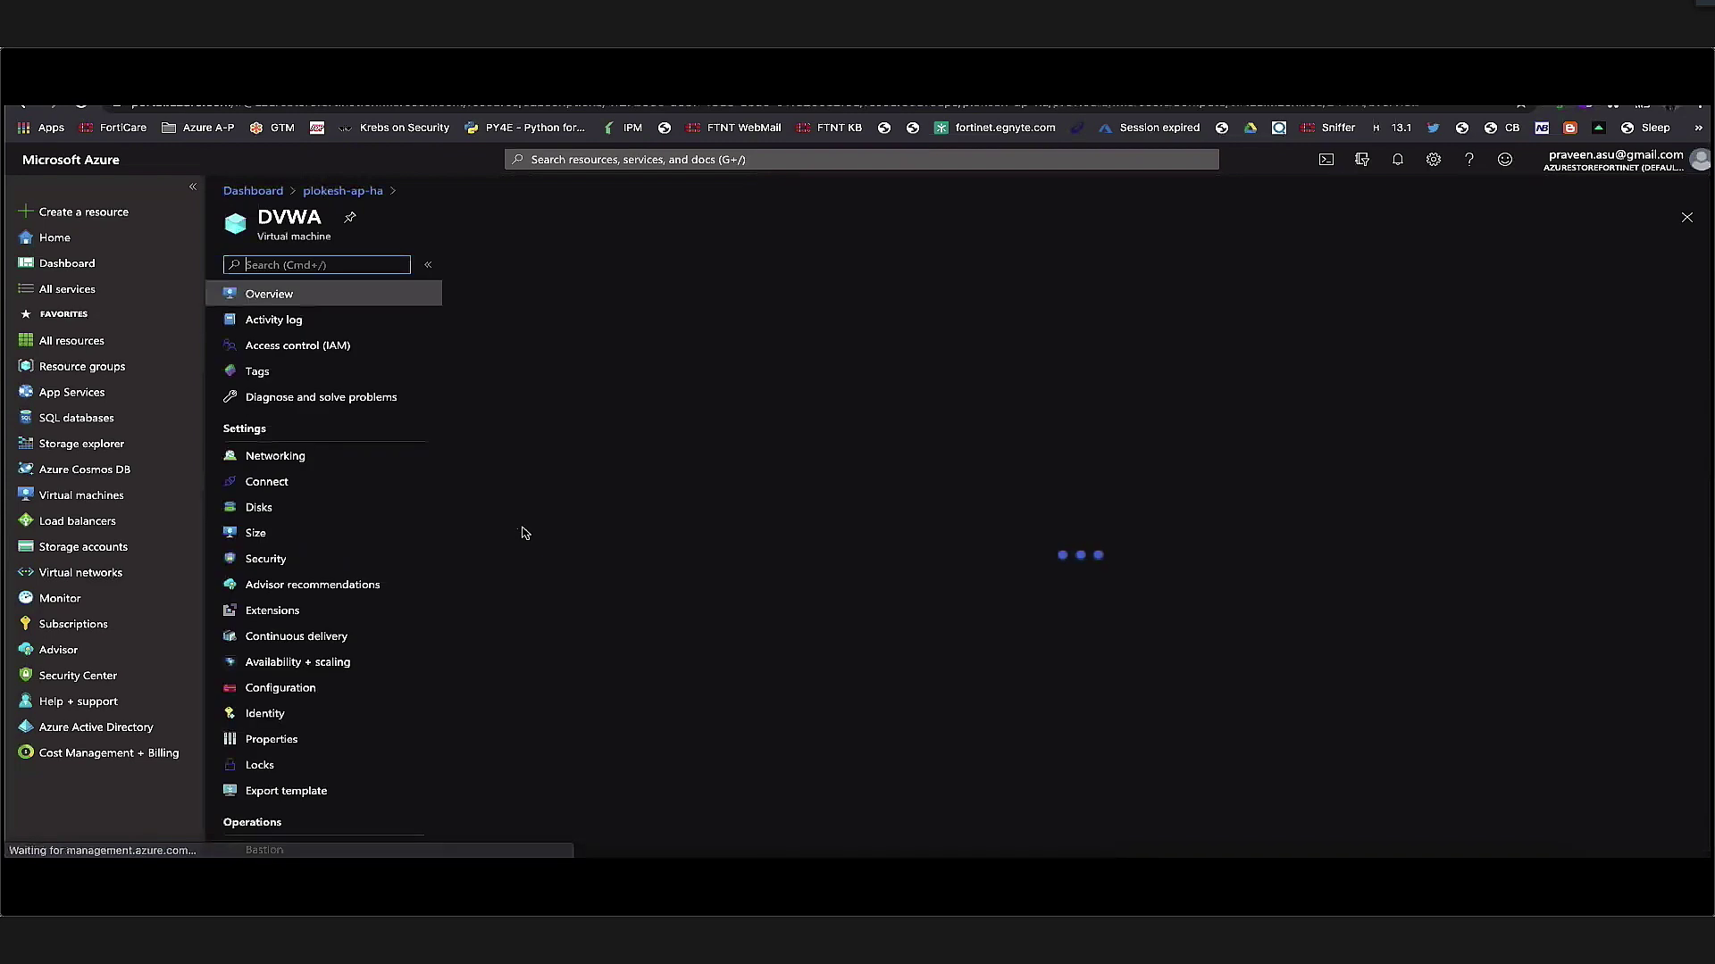
click(304, 373)
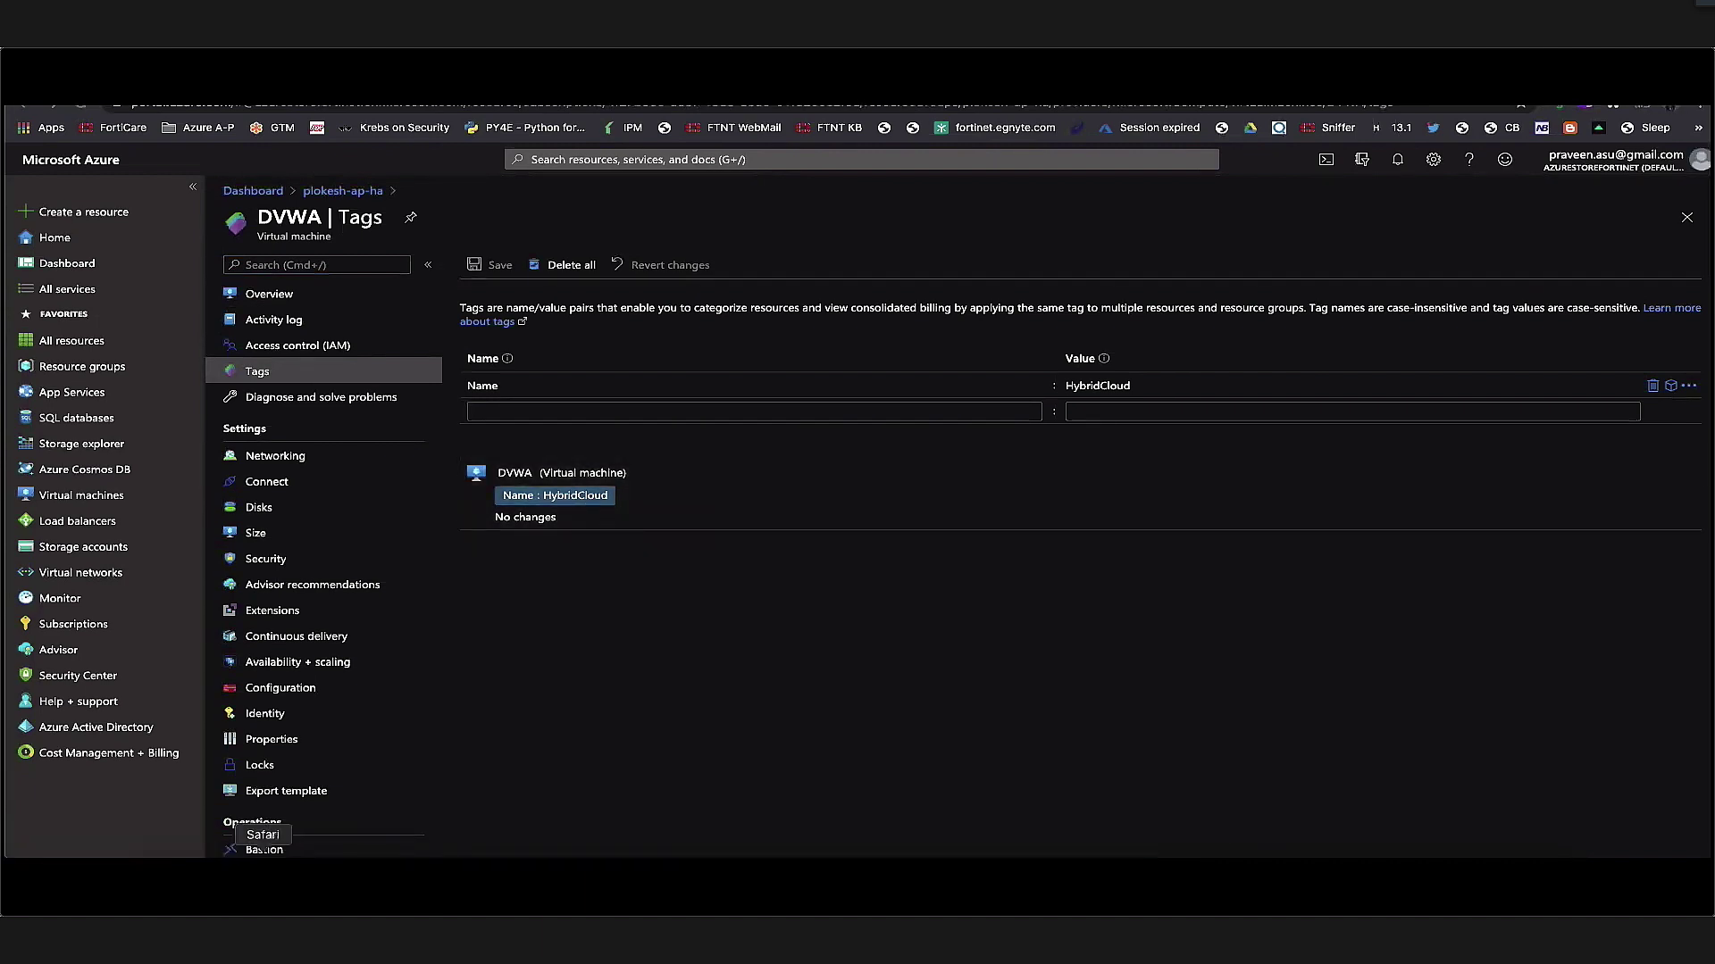
click(263, 859)
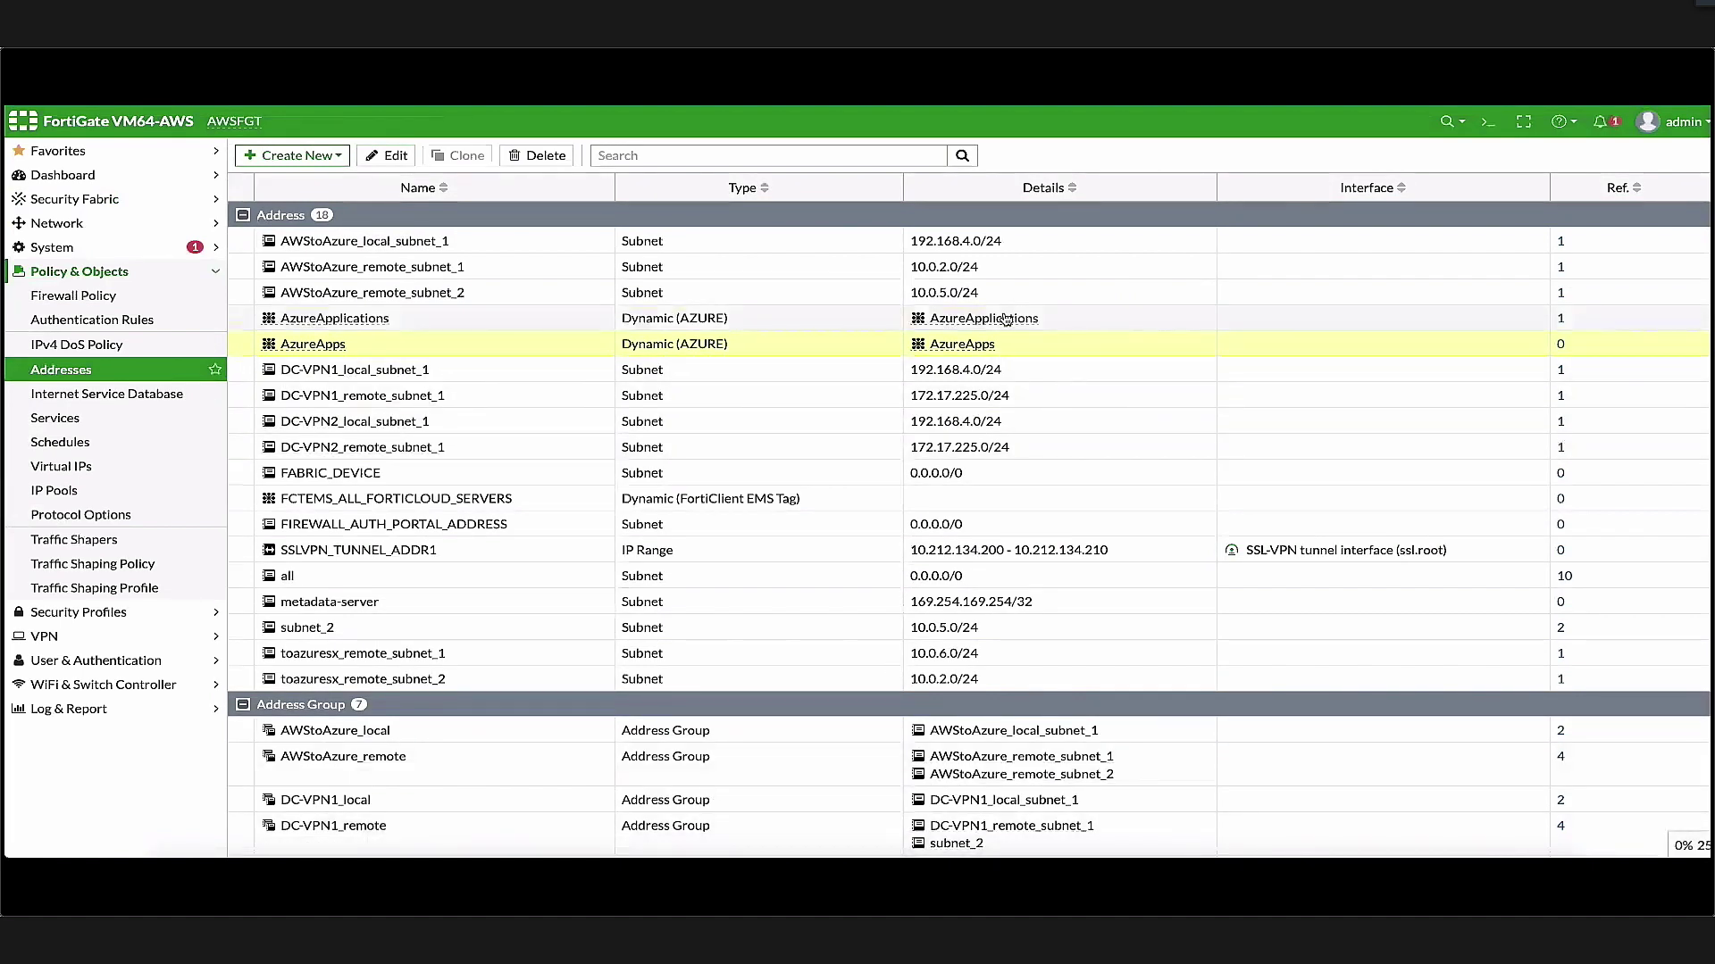
mouse_move(1006, 320)
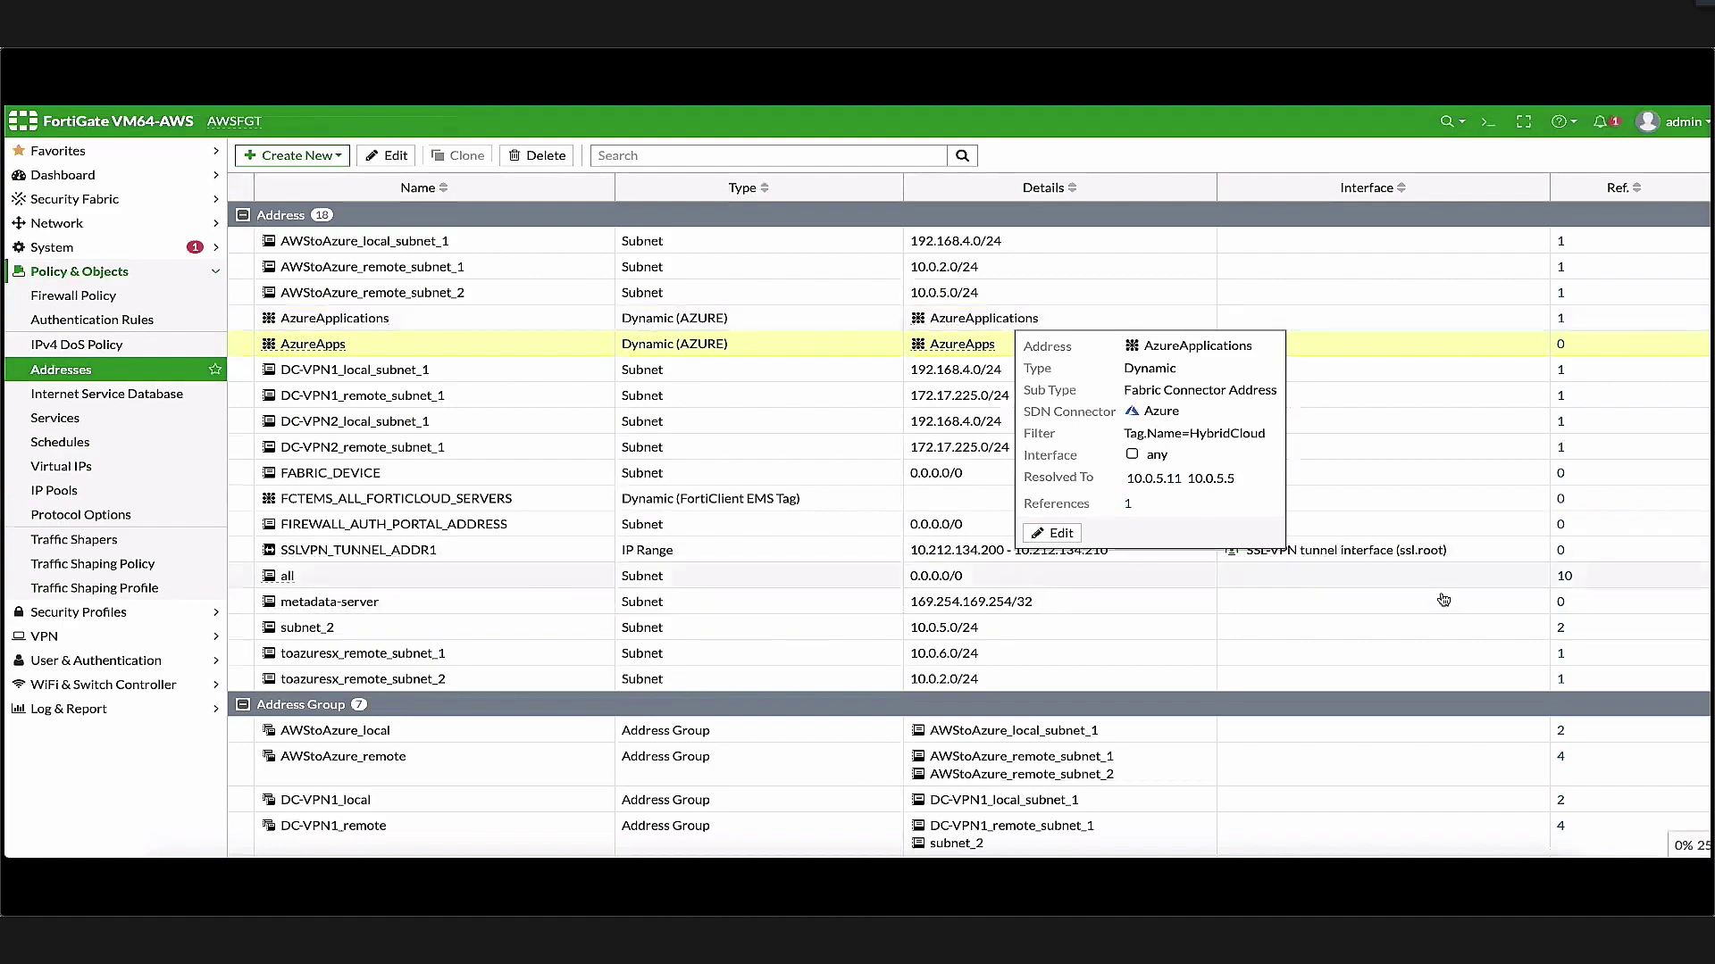
Confirm in the DVWA VM's networking details that its NIC private IP is 10.0.5.11
click(1012, 859)
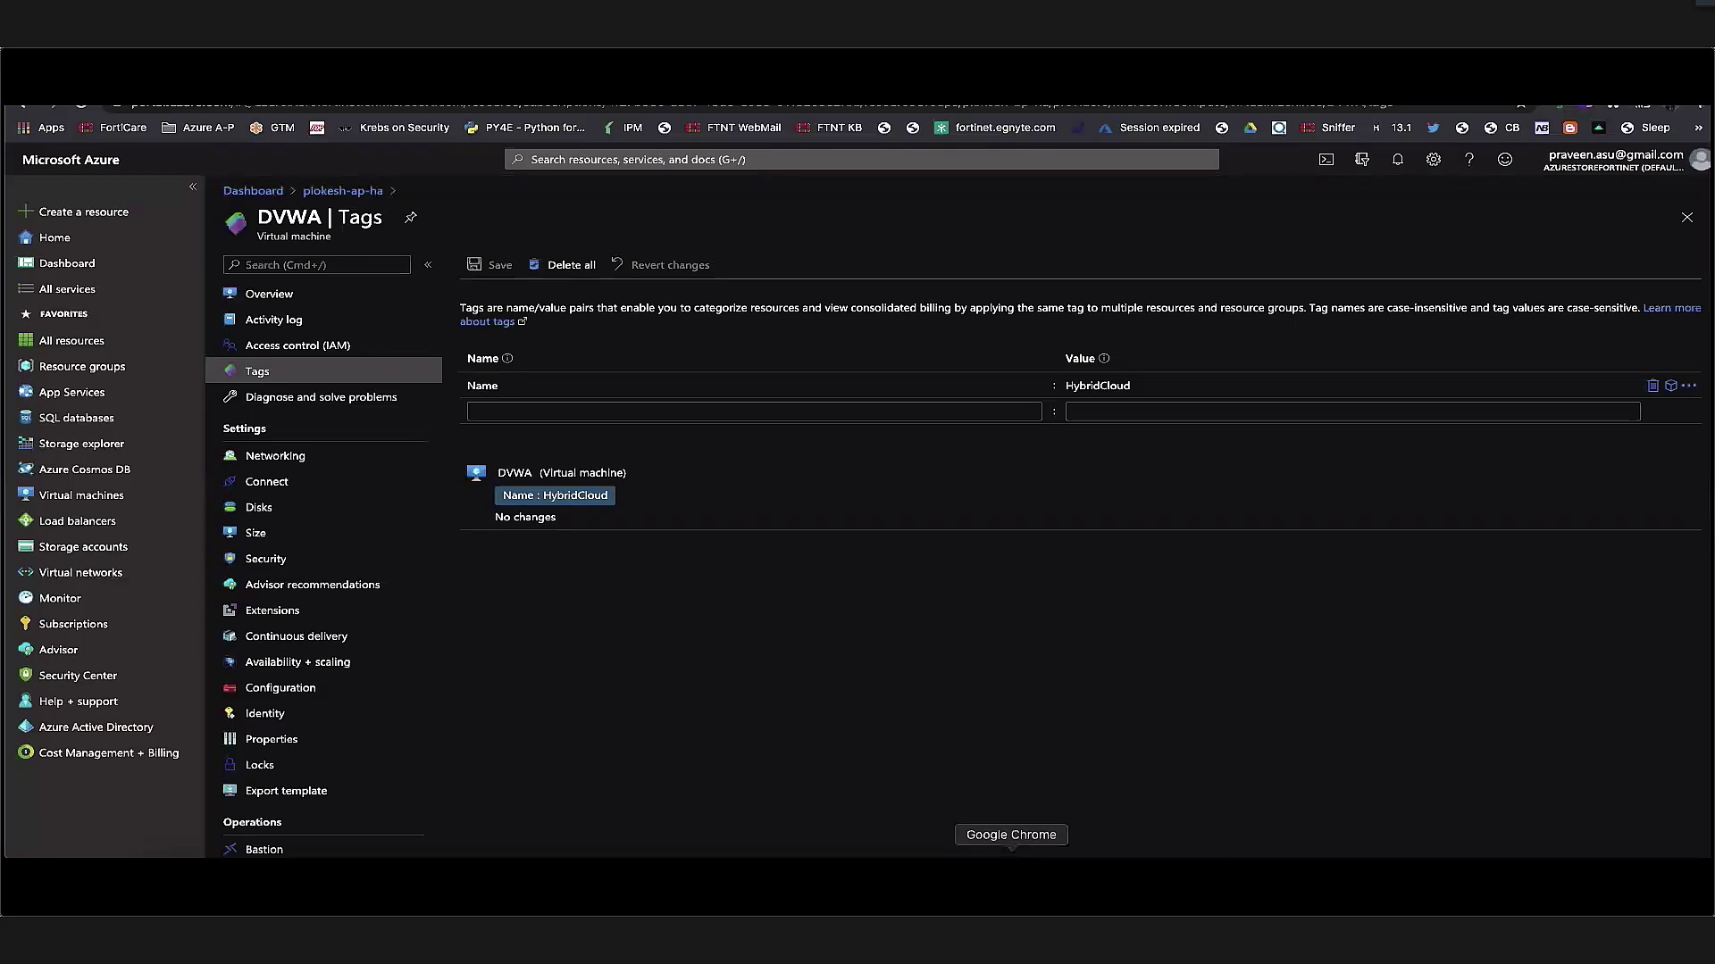
click(277, 302)
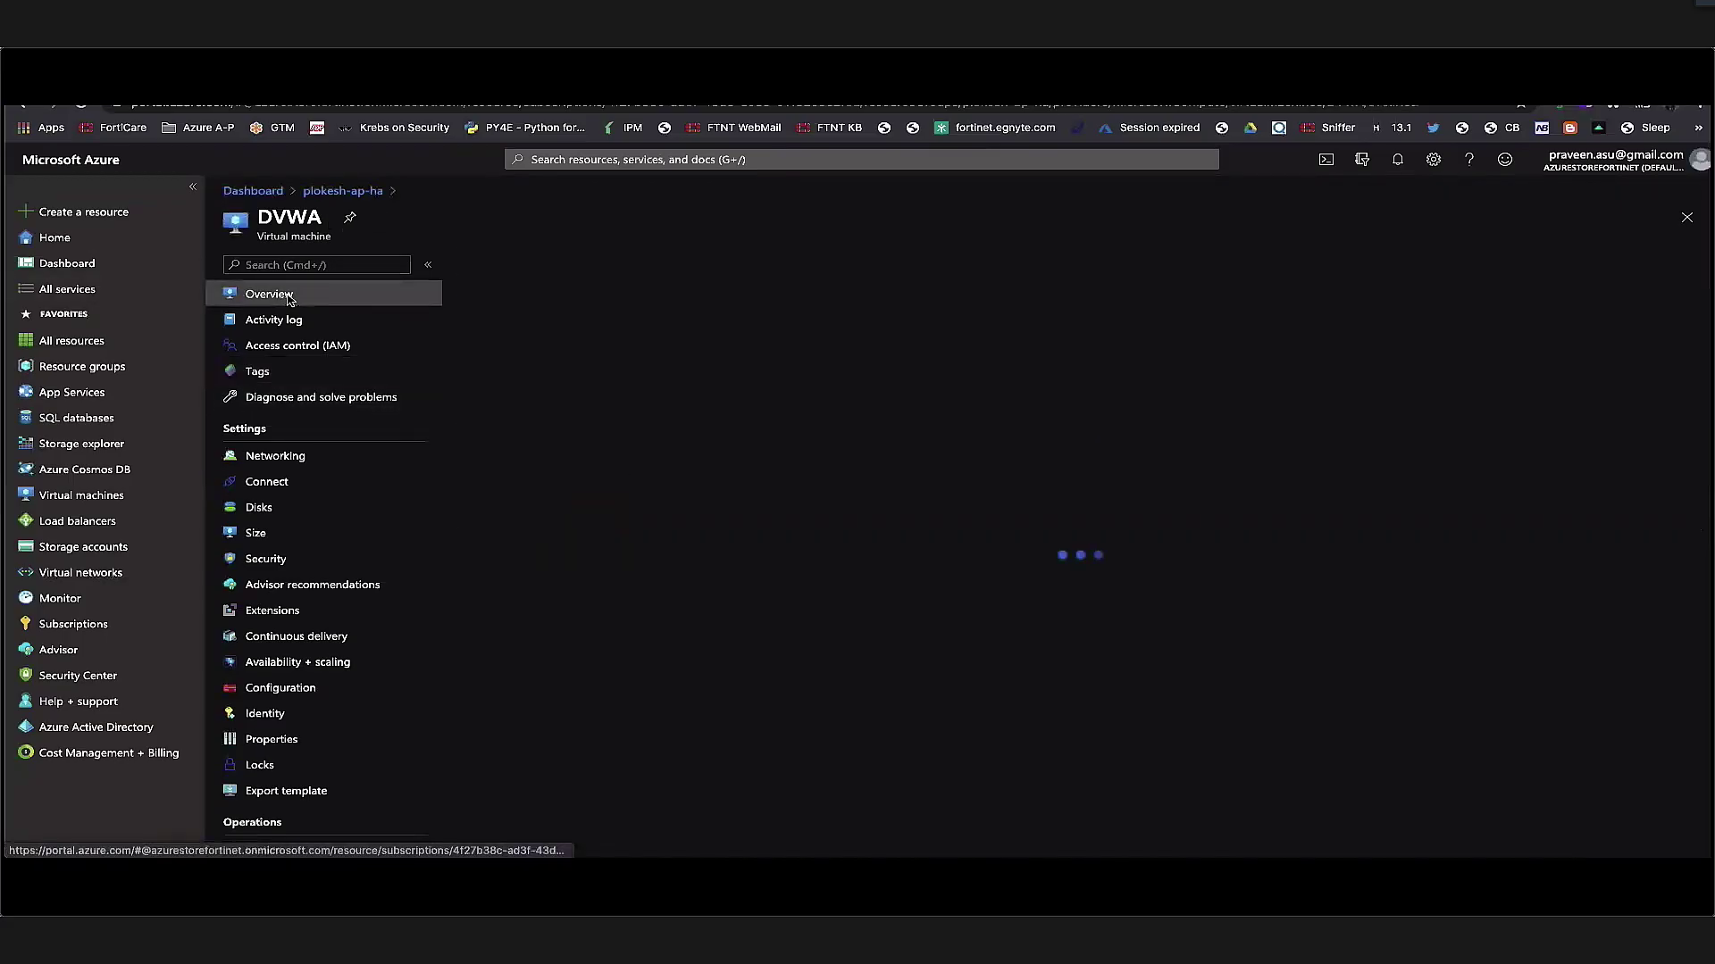
click(380, 457)
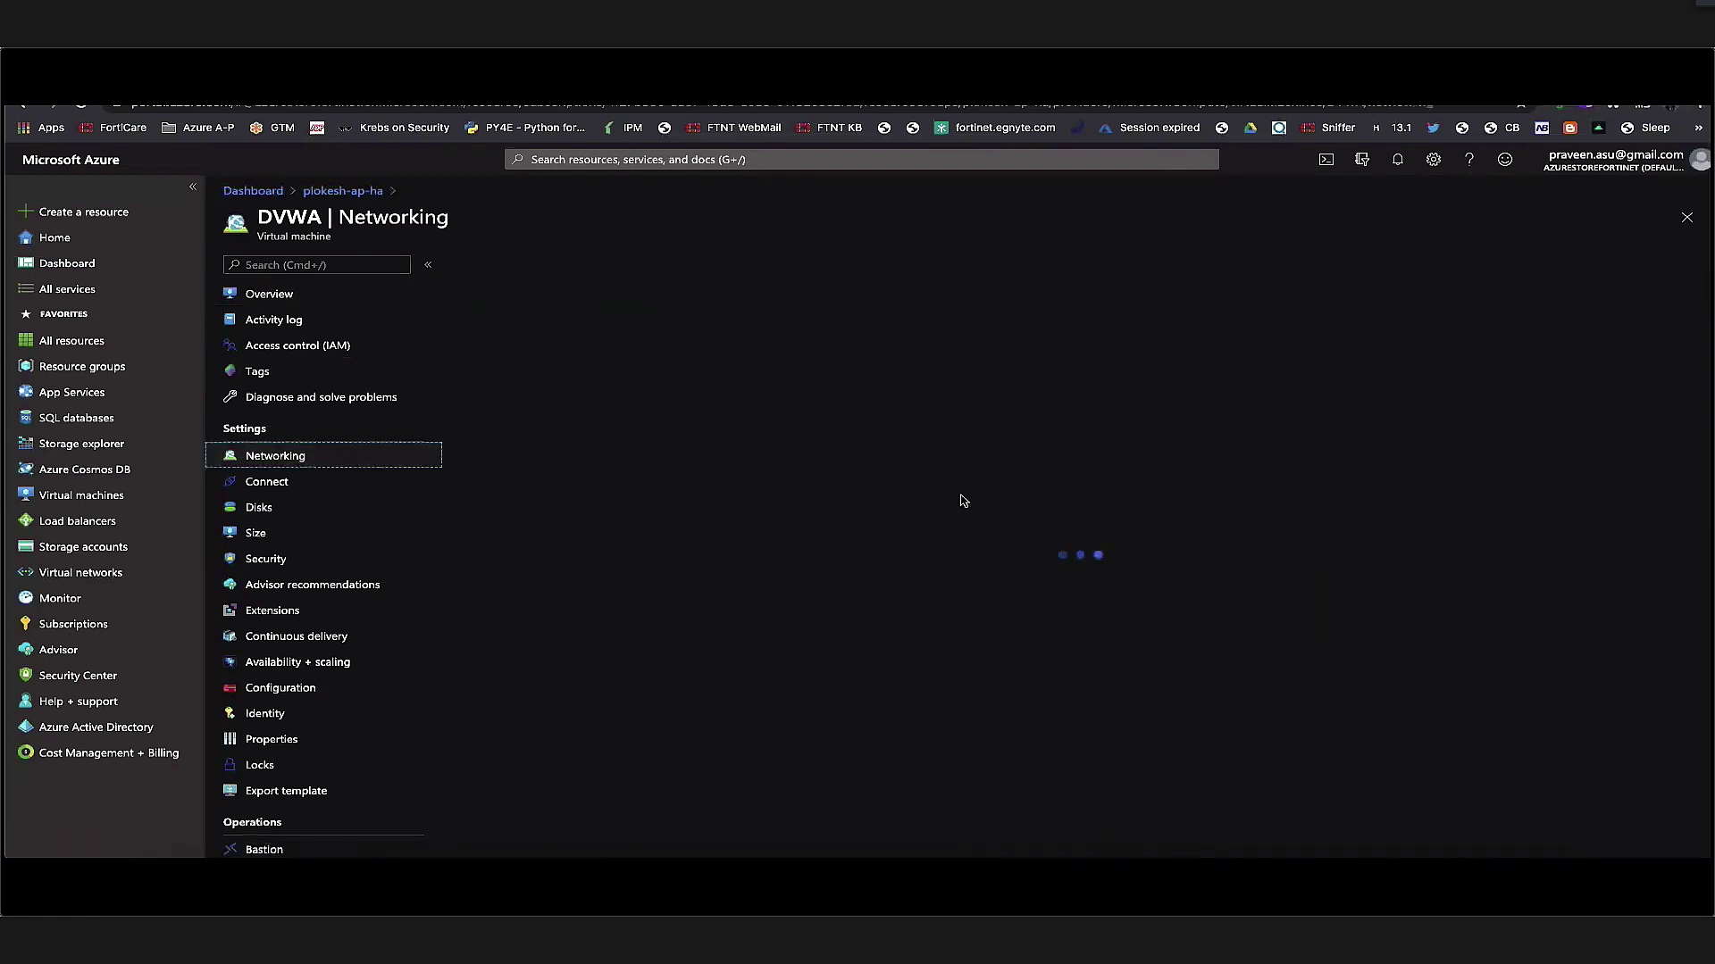
drag(1100, 398, 1045, 398)
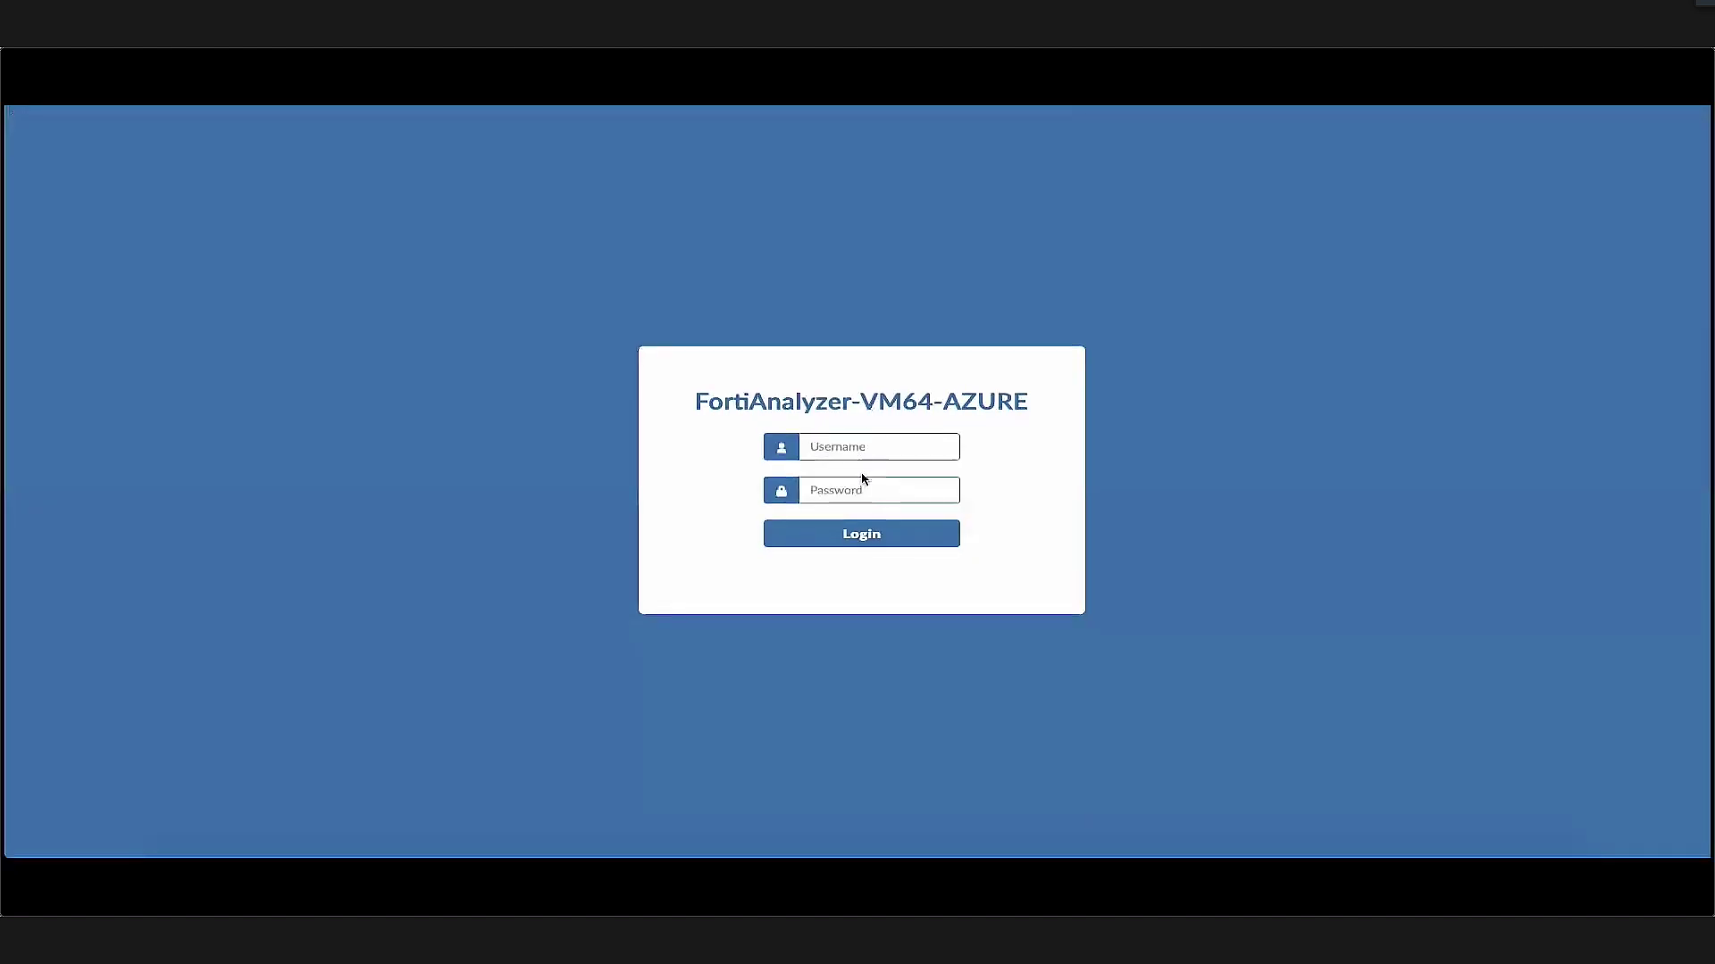
click(853, 448)
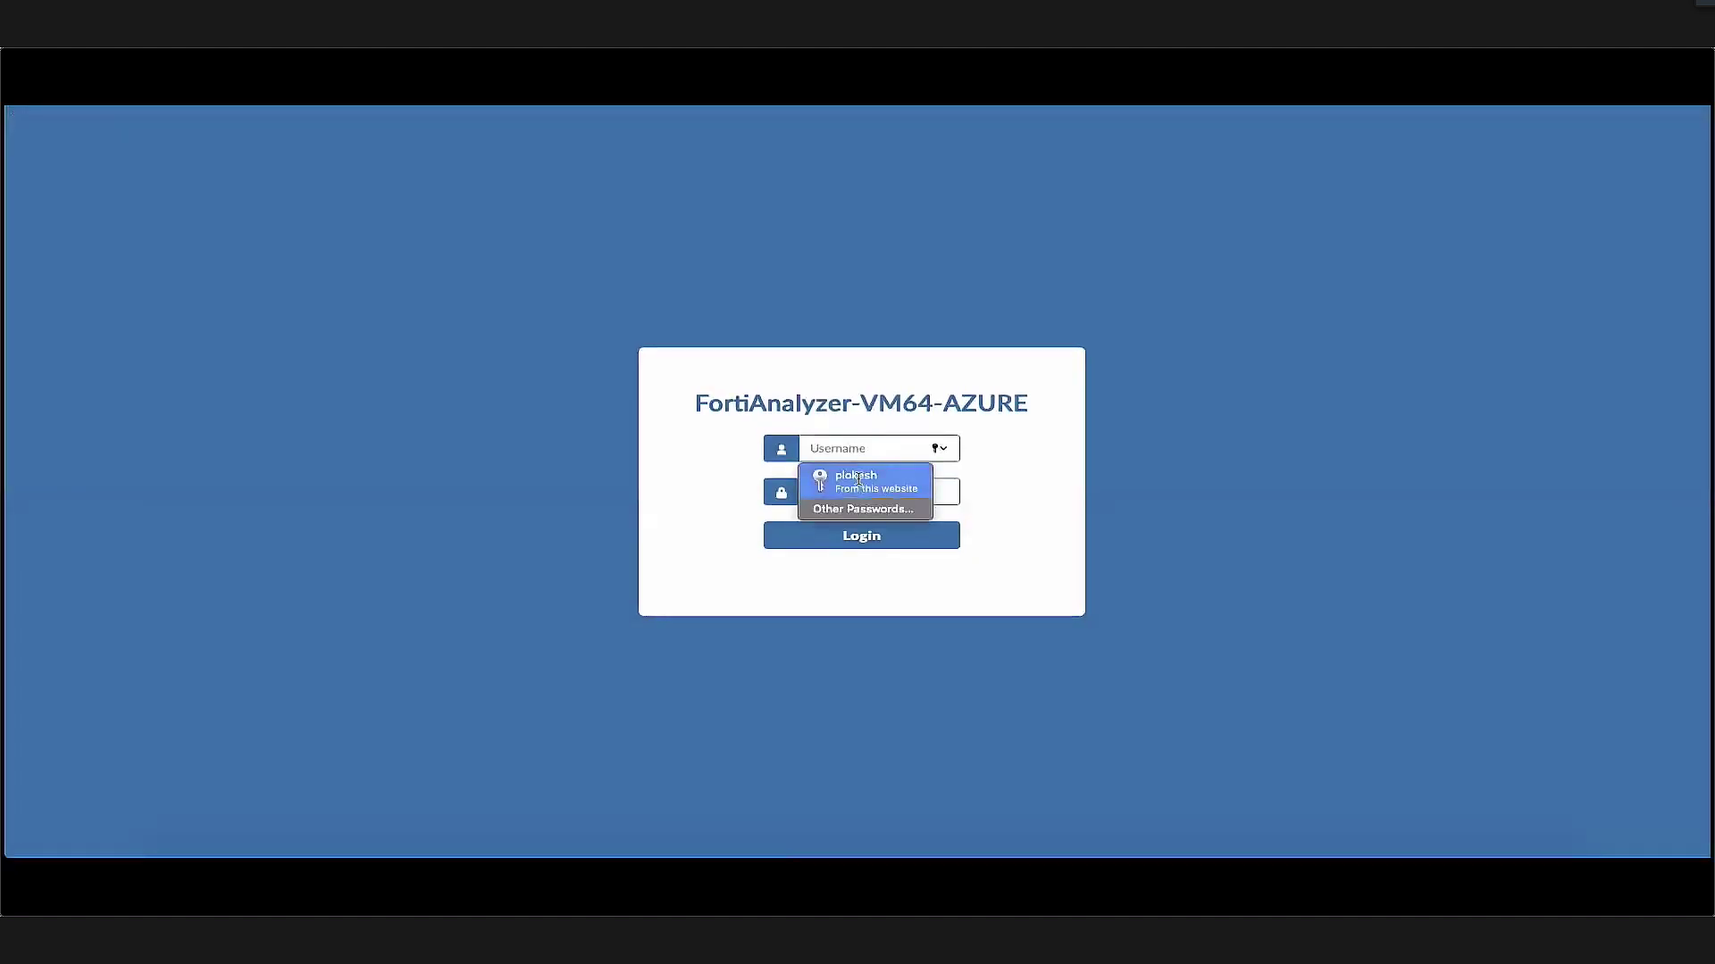
Sign in to FortiAnalyzer with saved credentials and open FortiView Traffic > Top Sources
click(857, 479)
click(880, 538)
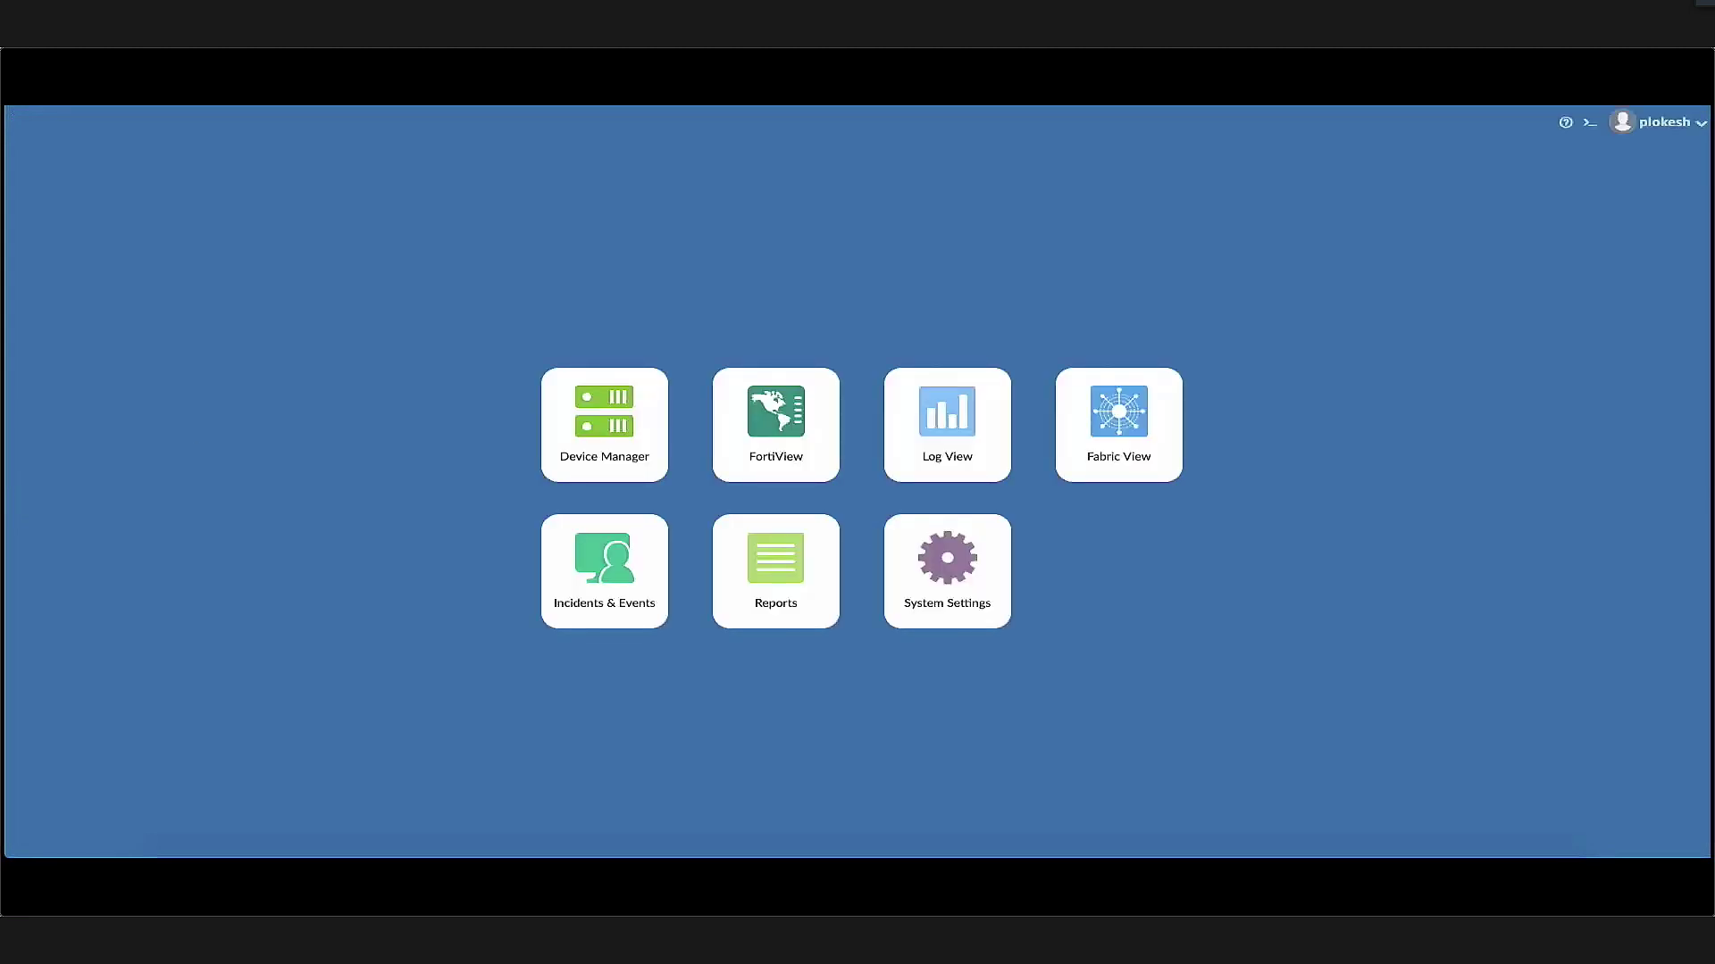
click(643, 390)
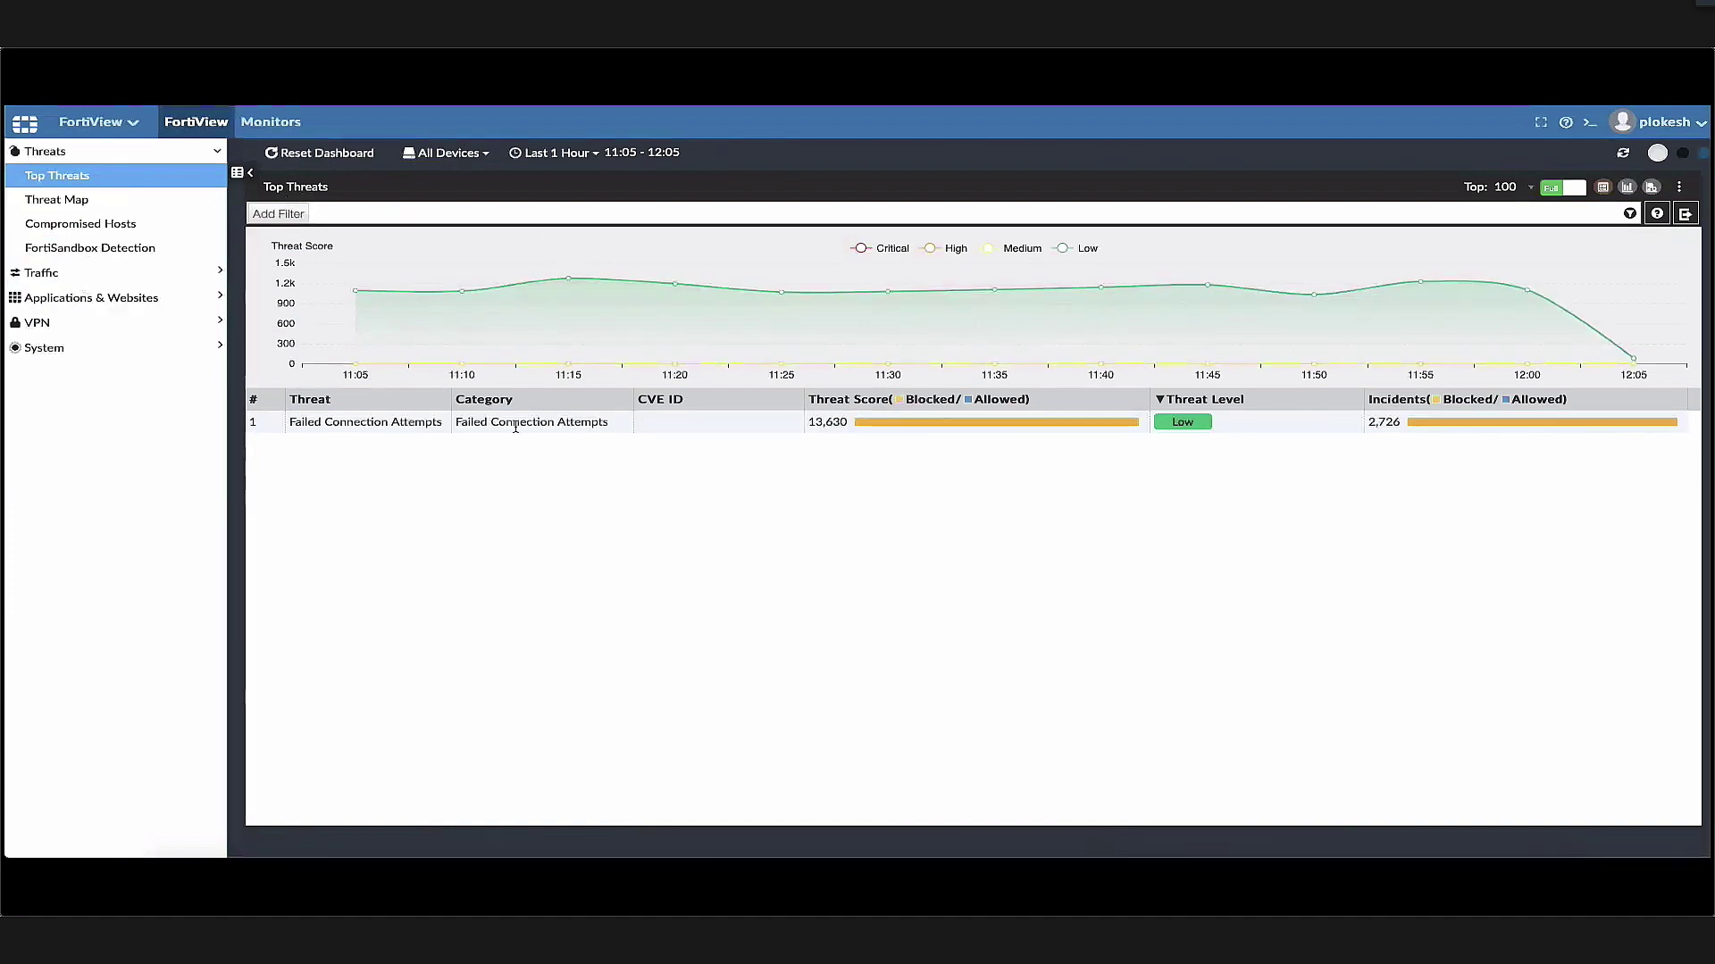
click(91, 275)
click(90, 305)
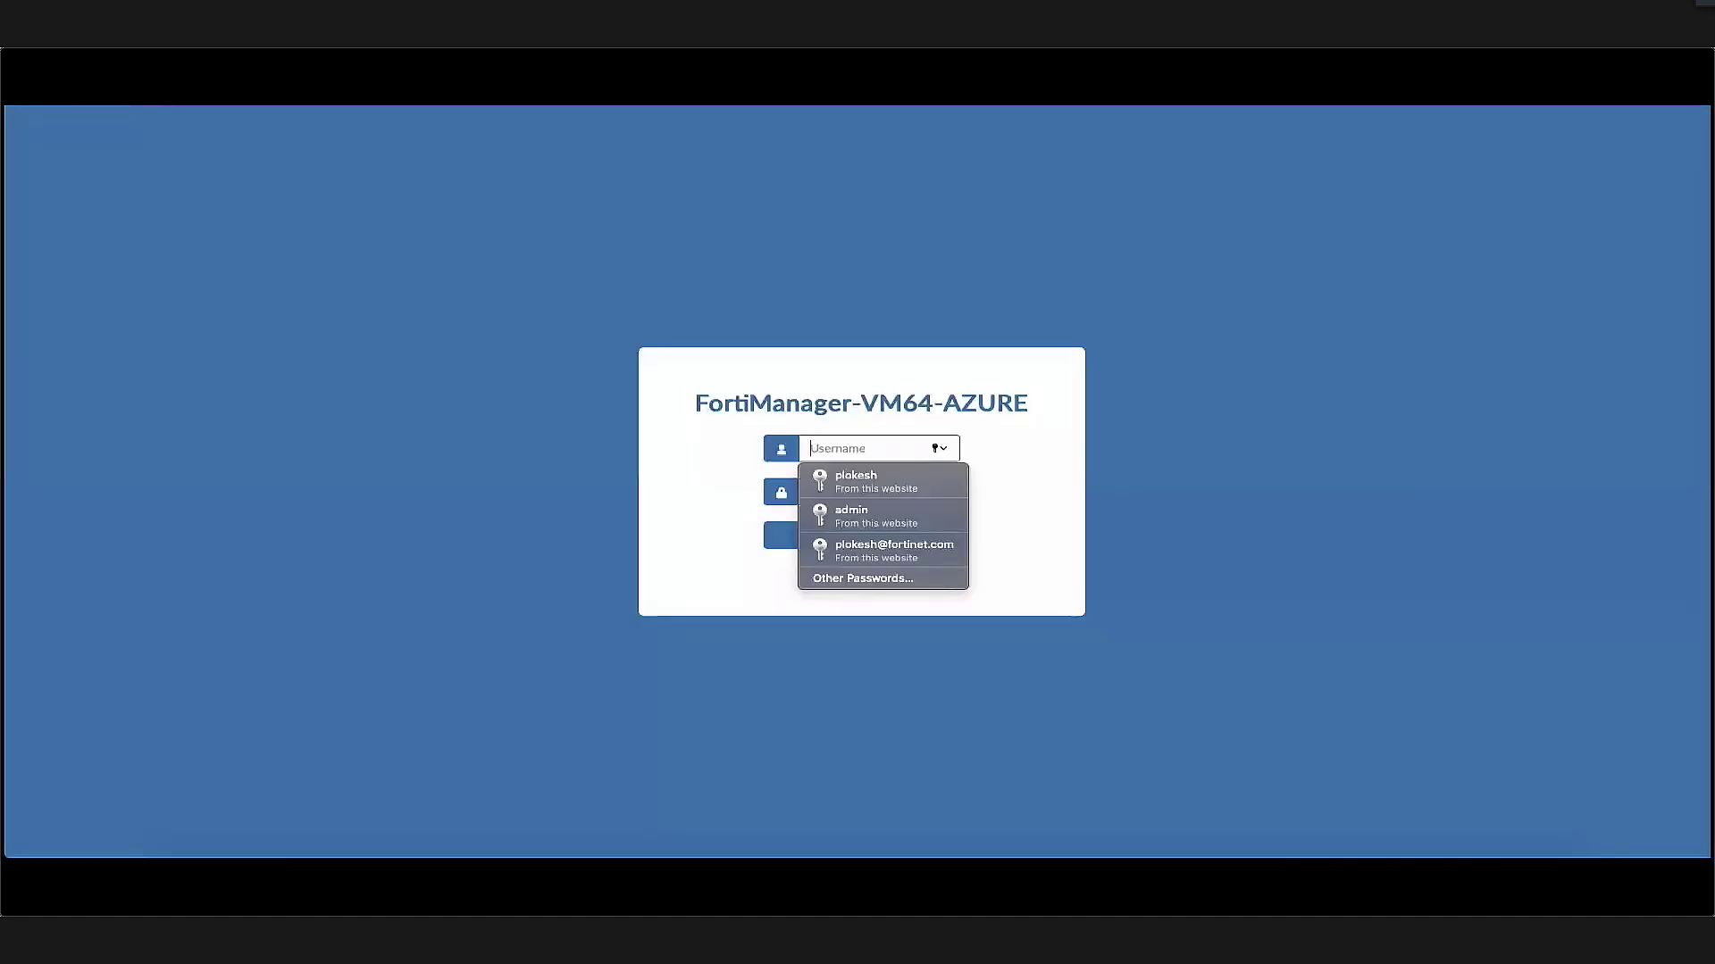
Sign in to FortiManager with saved credentials and open Device Manager's SD-WAN view for AWSFGT
click(884, 482)
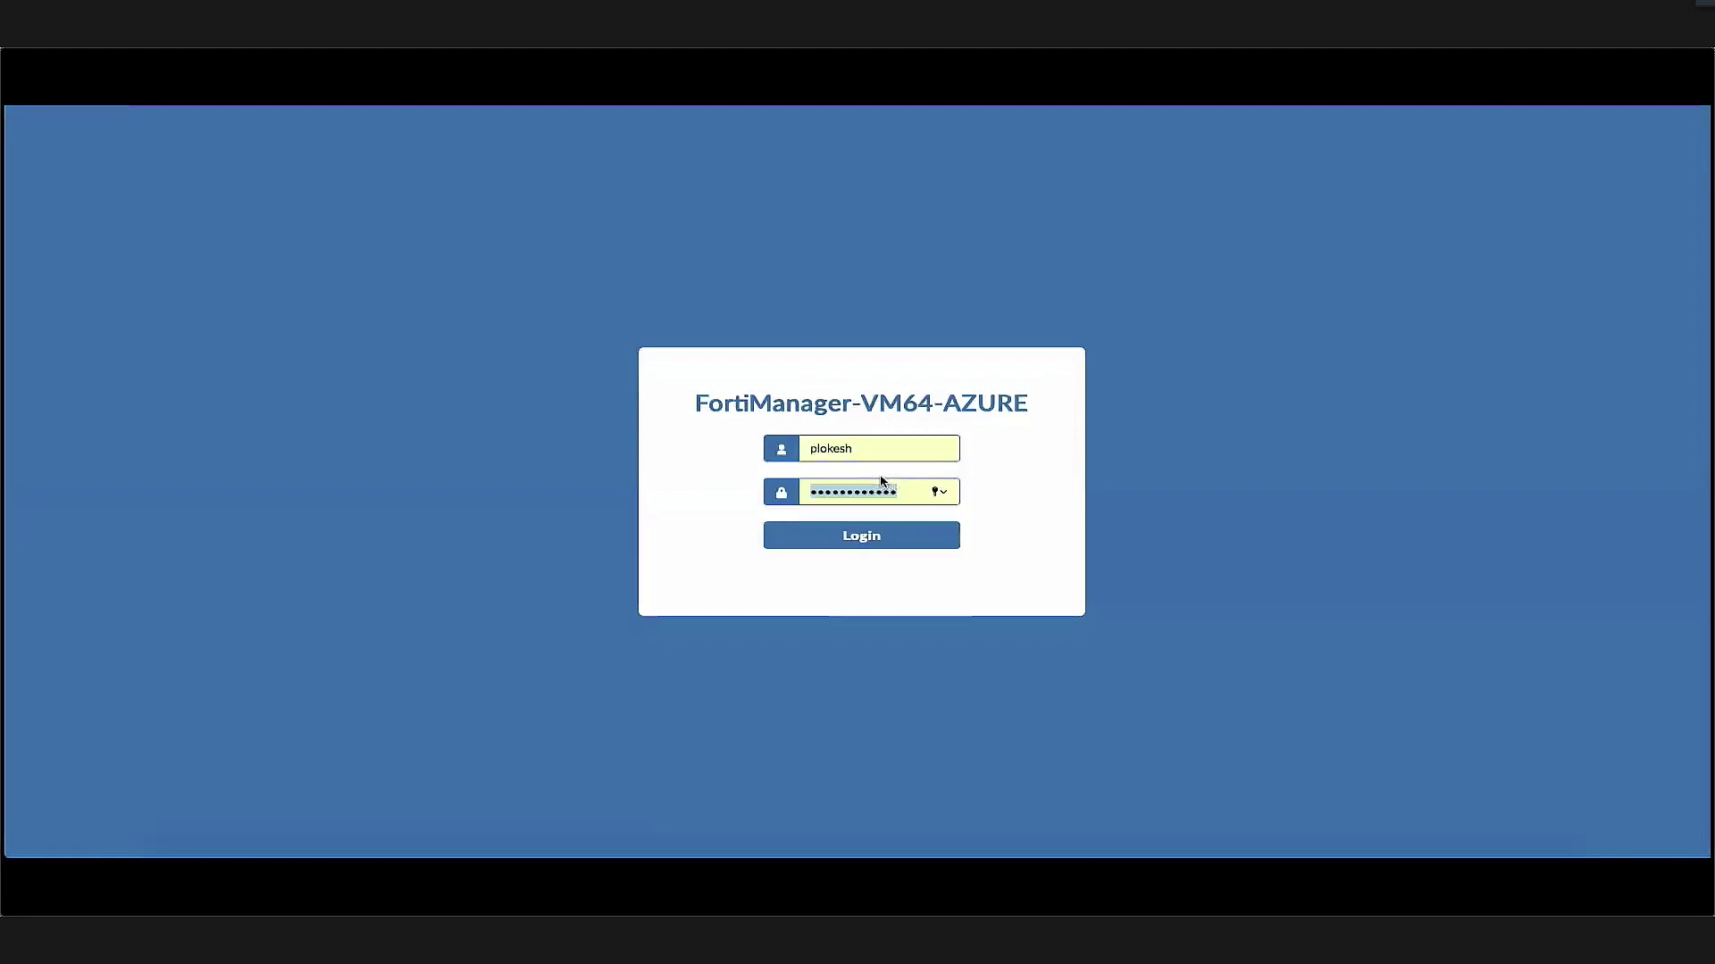
click(871, 535)
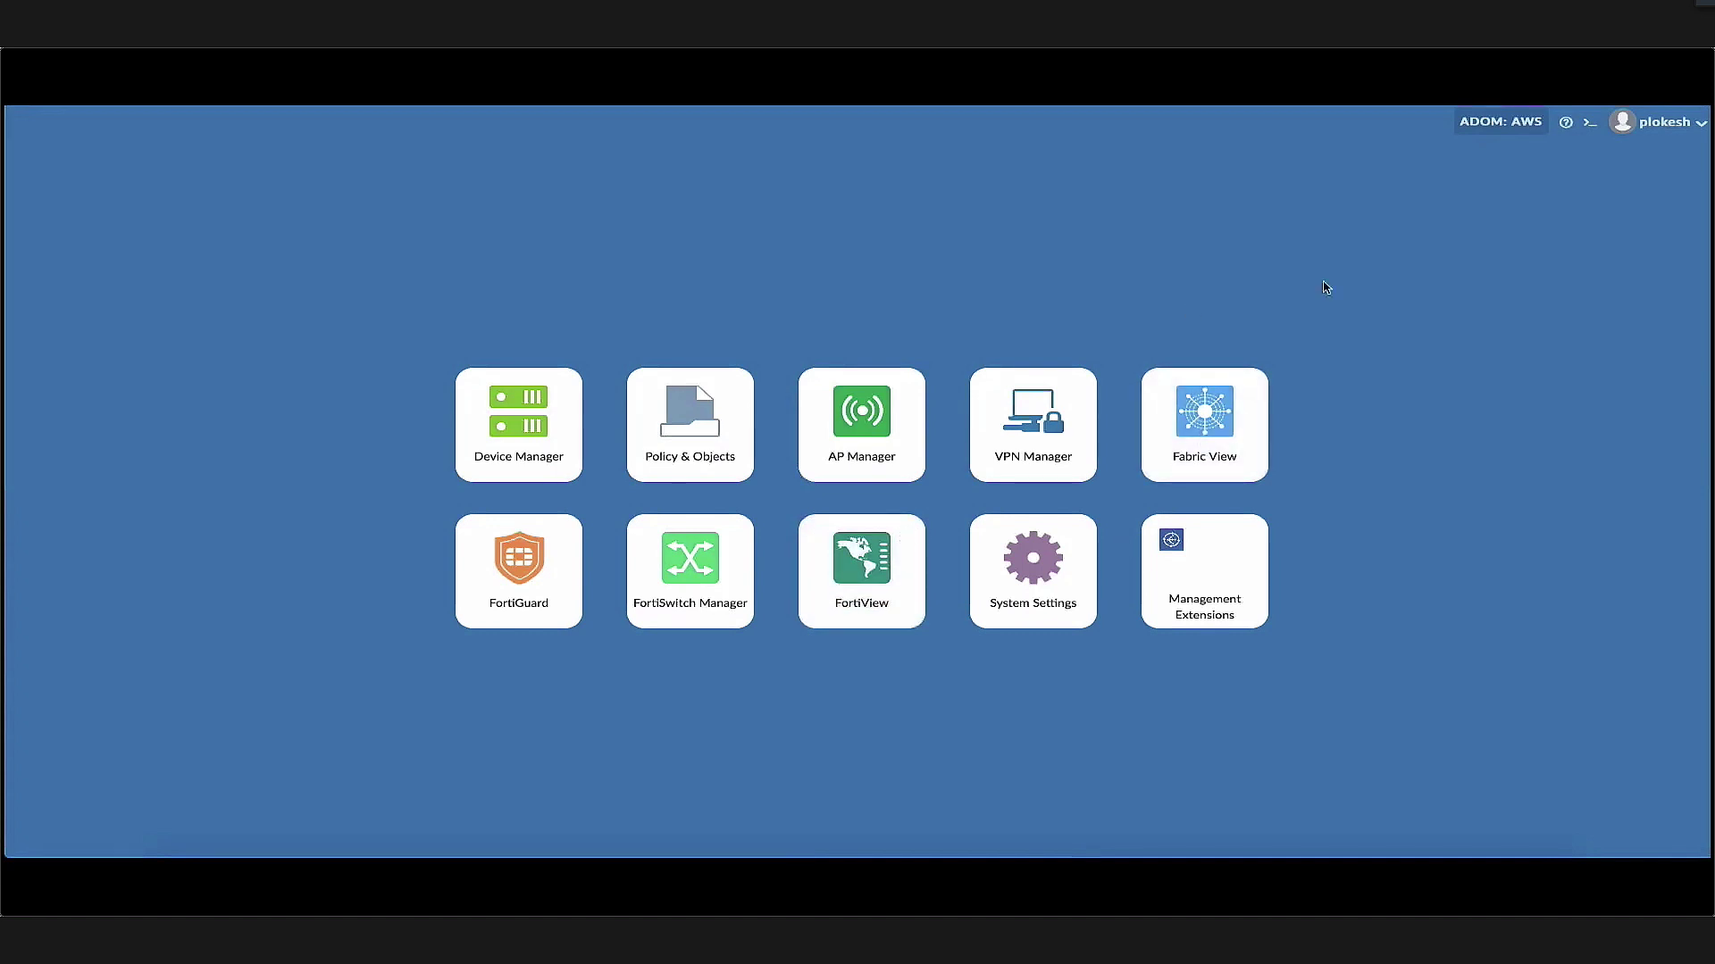
click(499, 414)
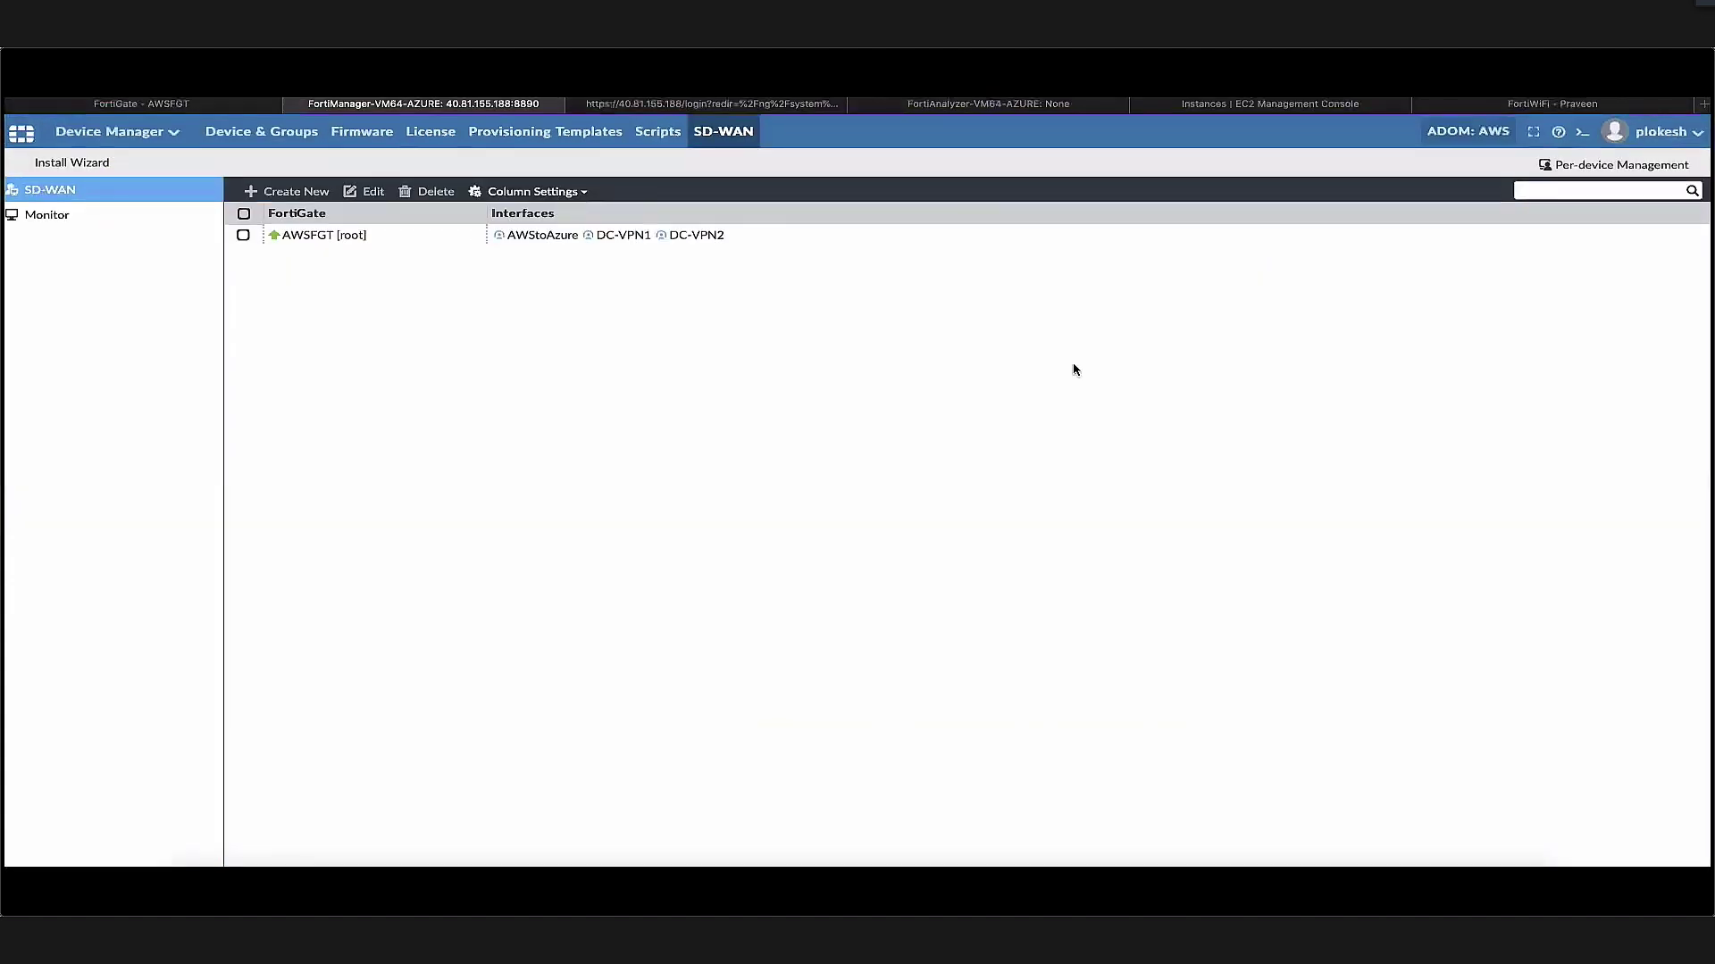
mouse_move(276, 467)
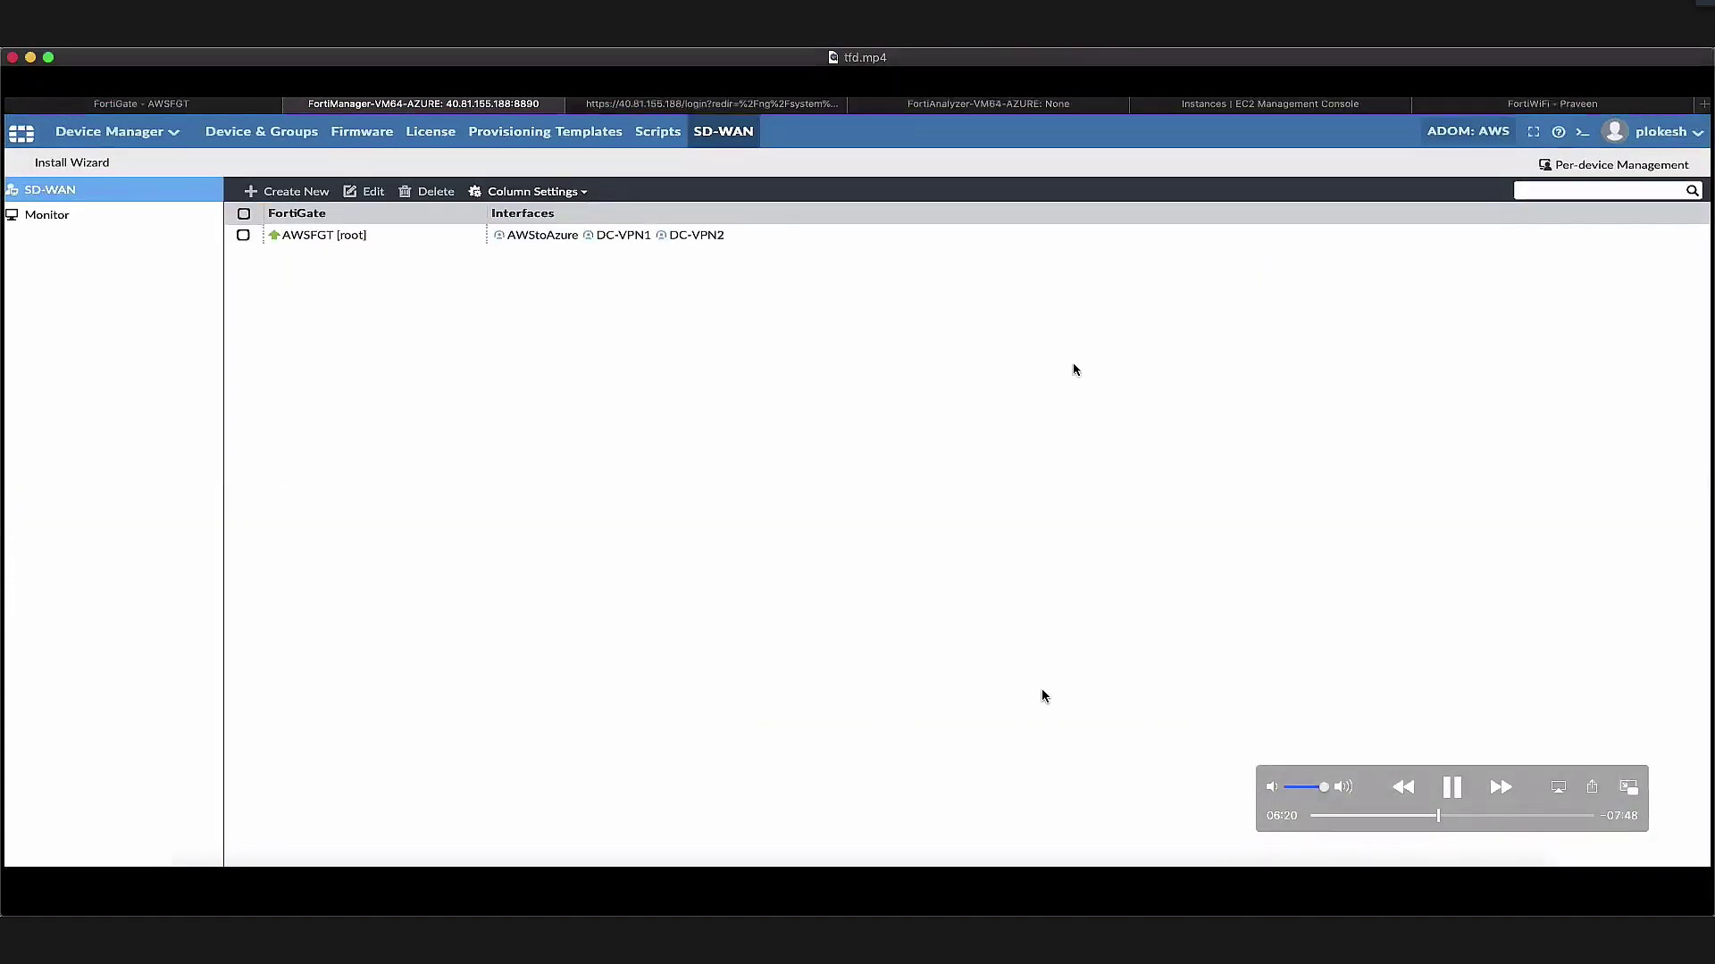
click(1452, 796)
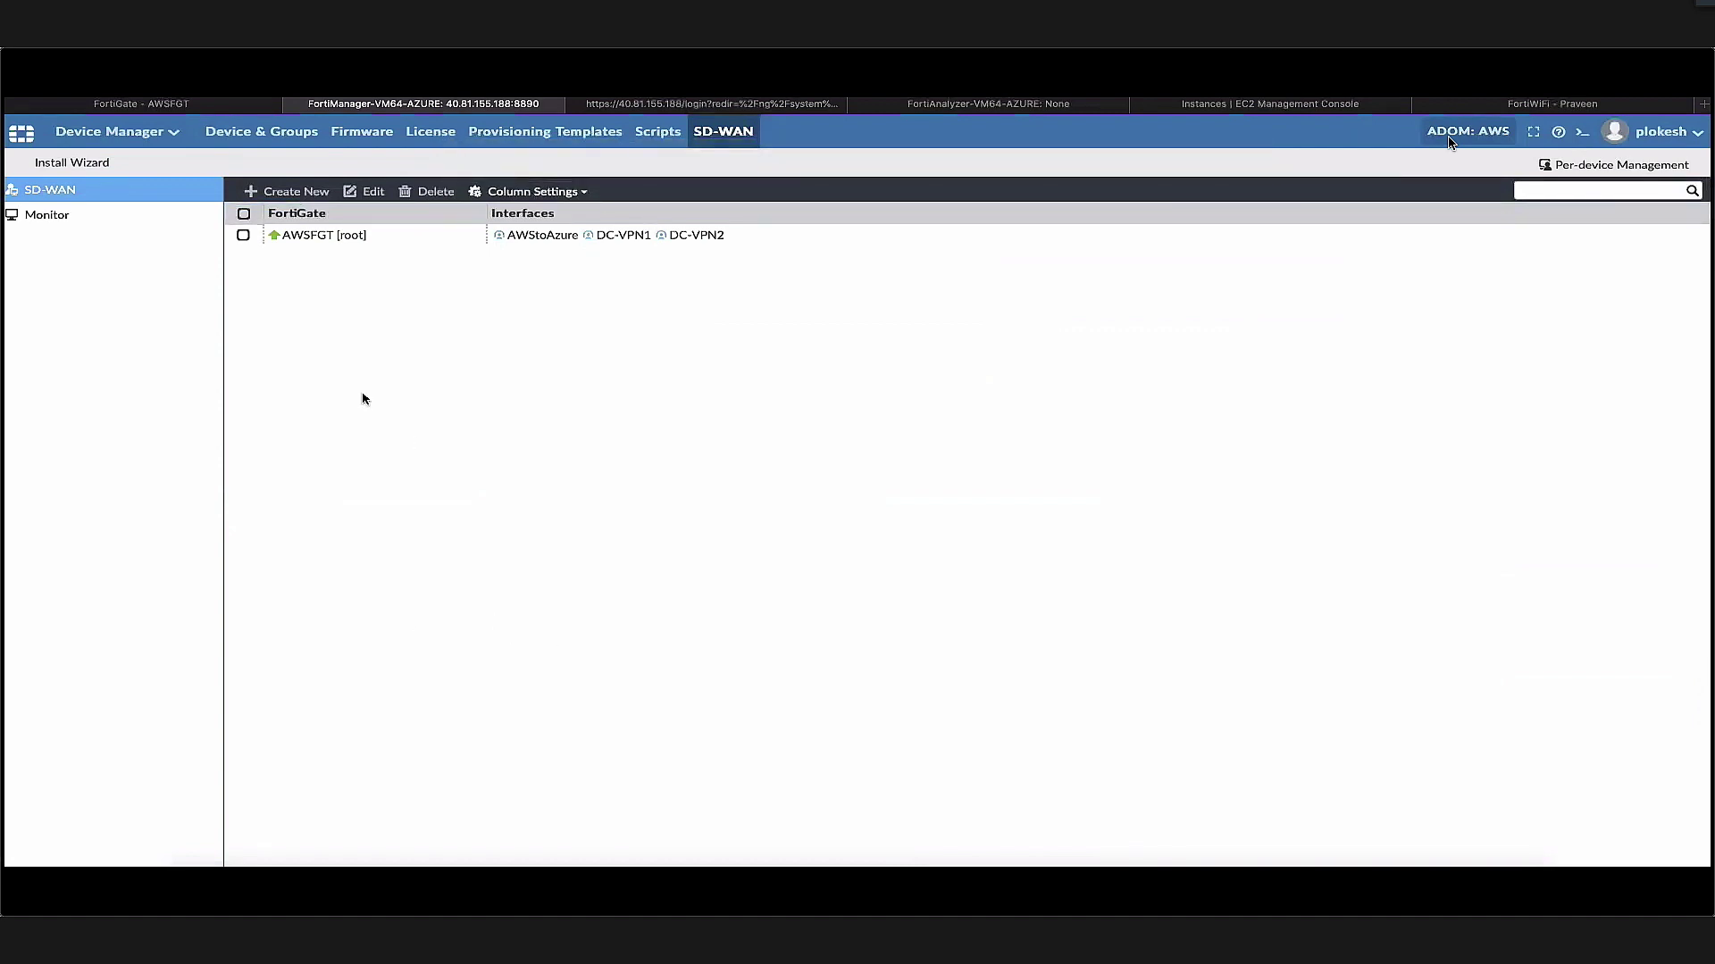
Install the AWSFGT policy package and device settings to the AWSFGT FortiGate via the Install Wizard
click(84, 166)
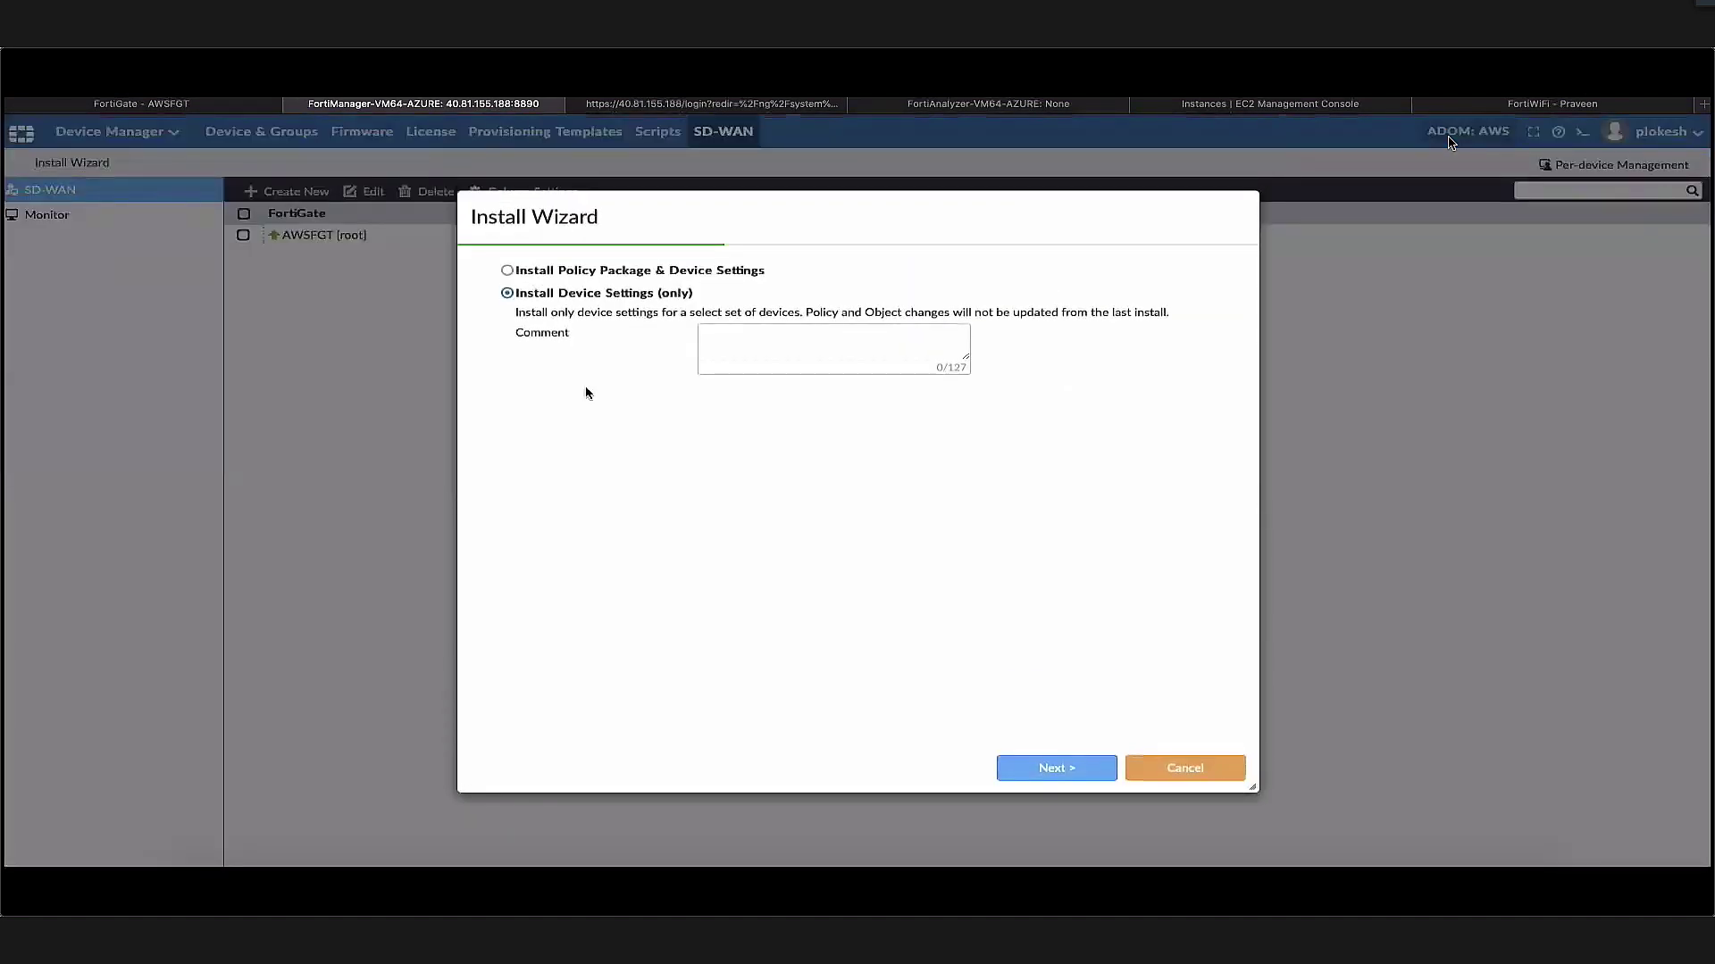
click(552, 271)
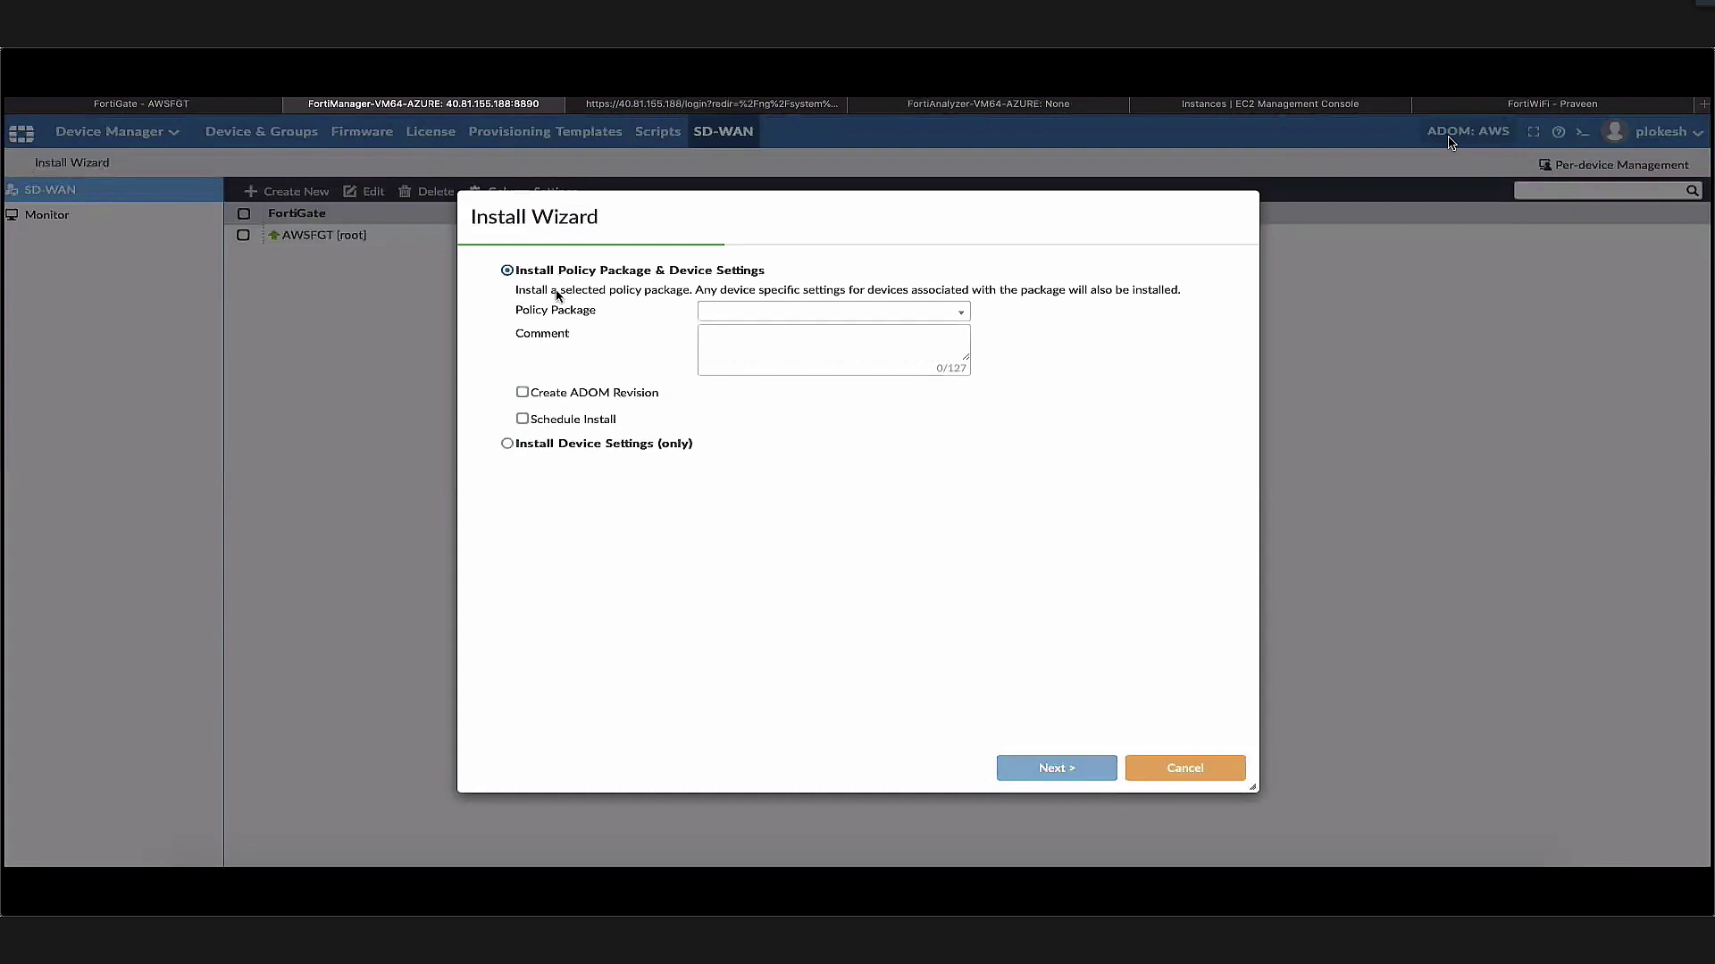
click(743, 315)
click(741, 355)
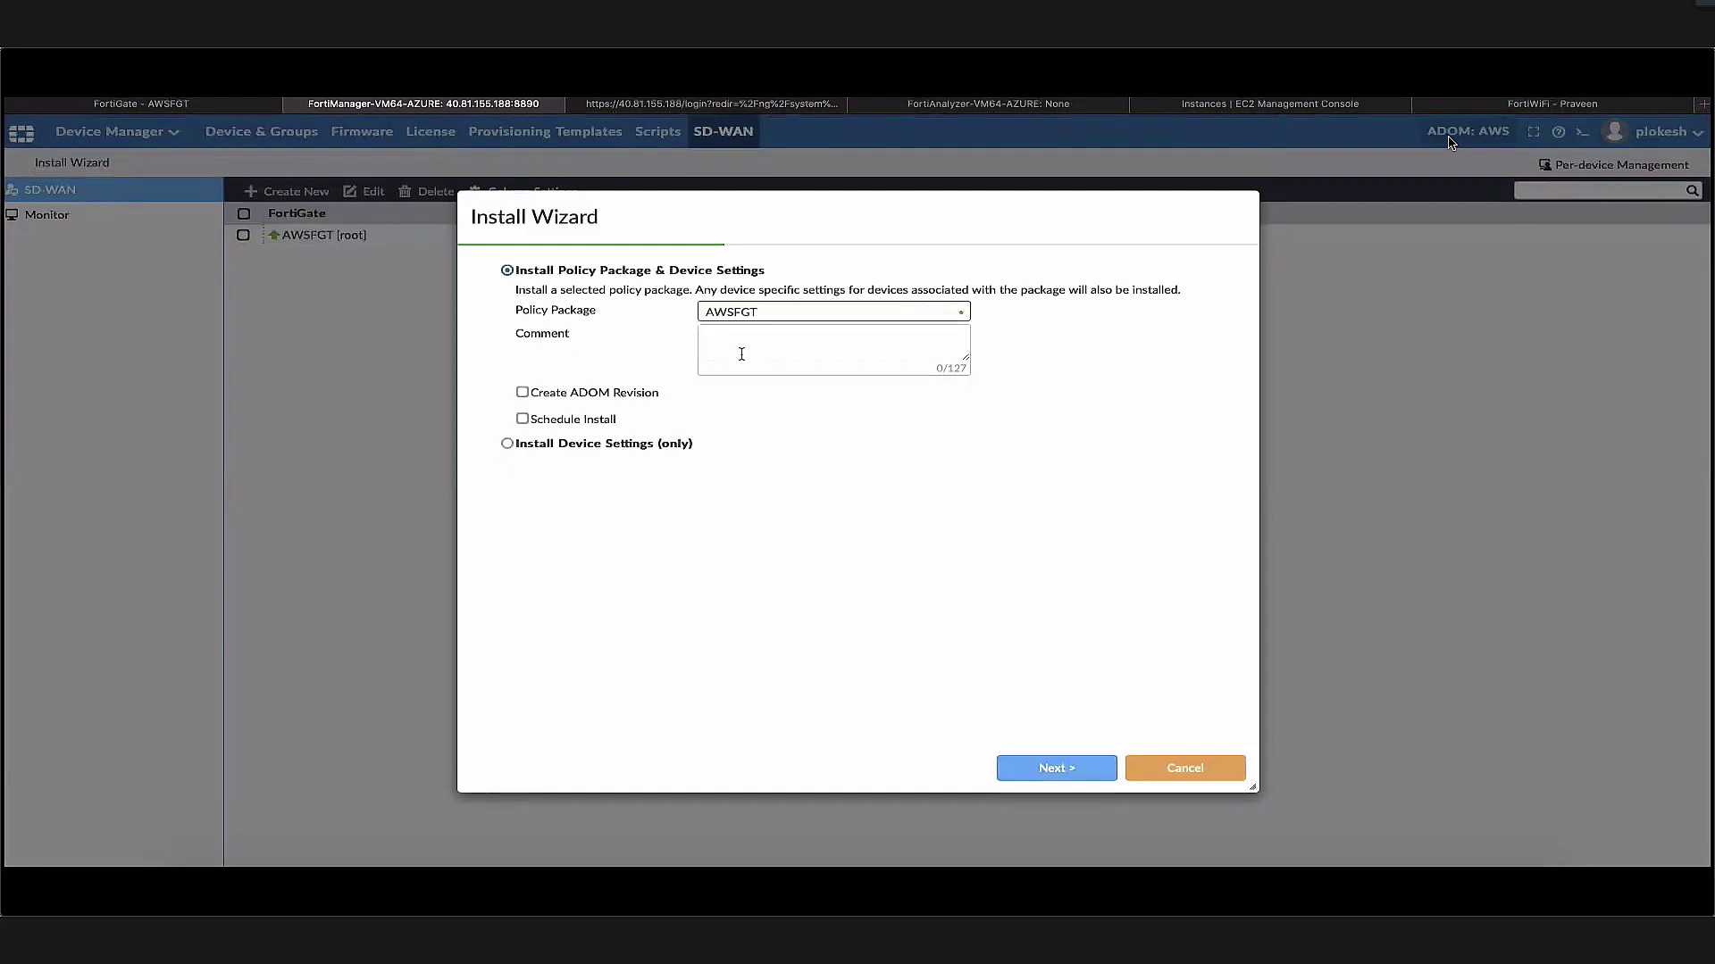
click(1056, 768)
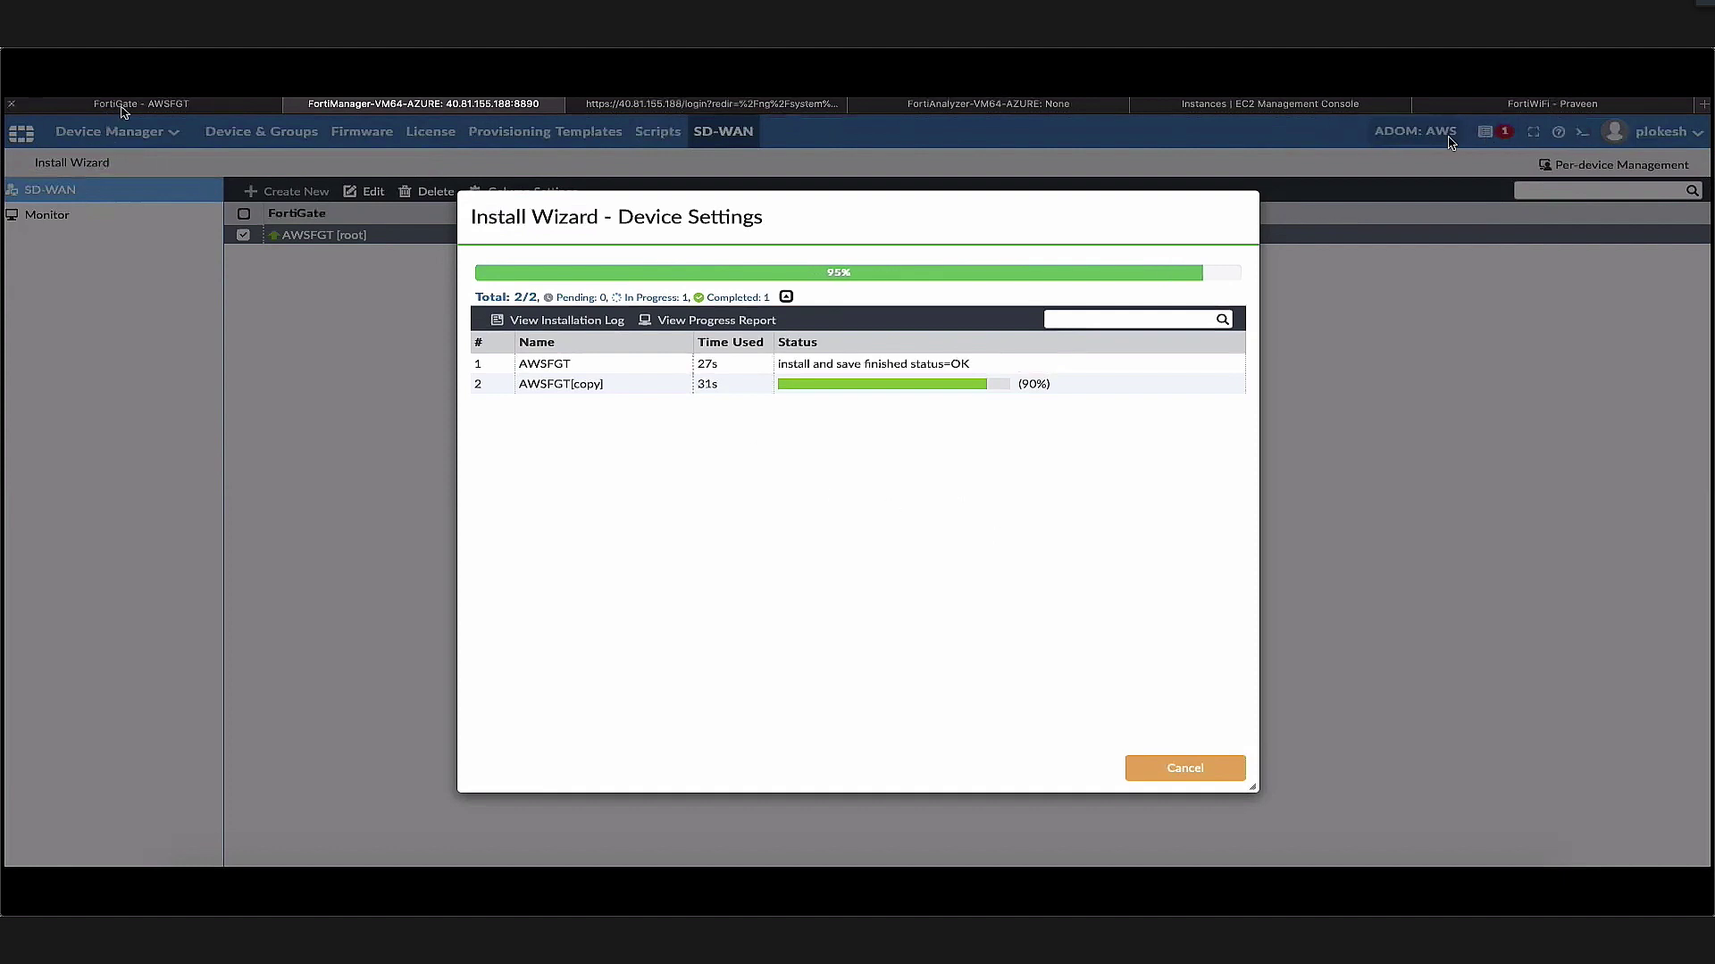
mouse_move(1618, 421)
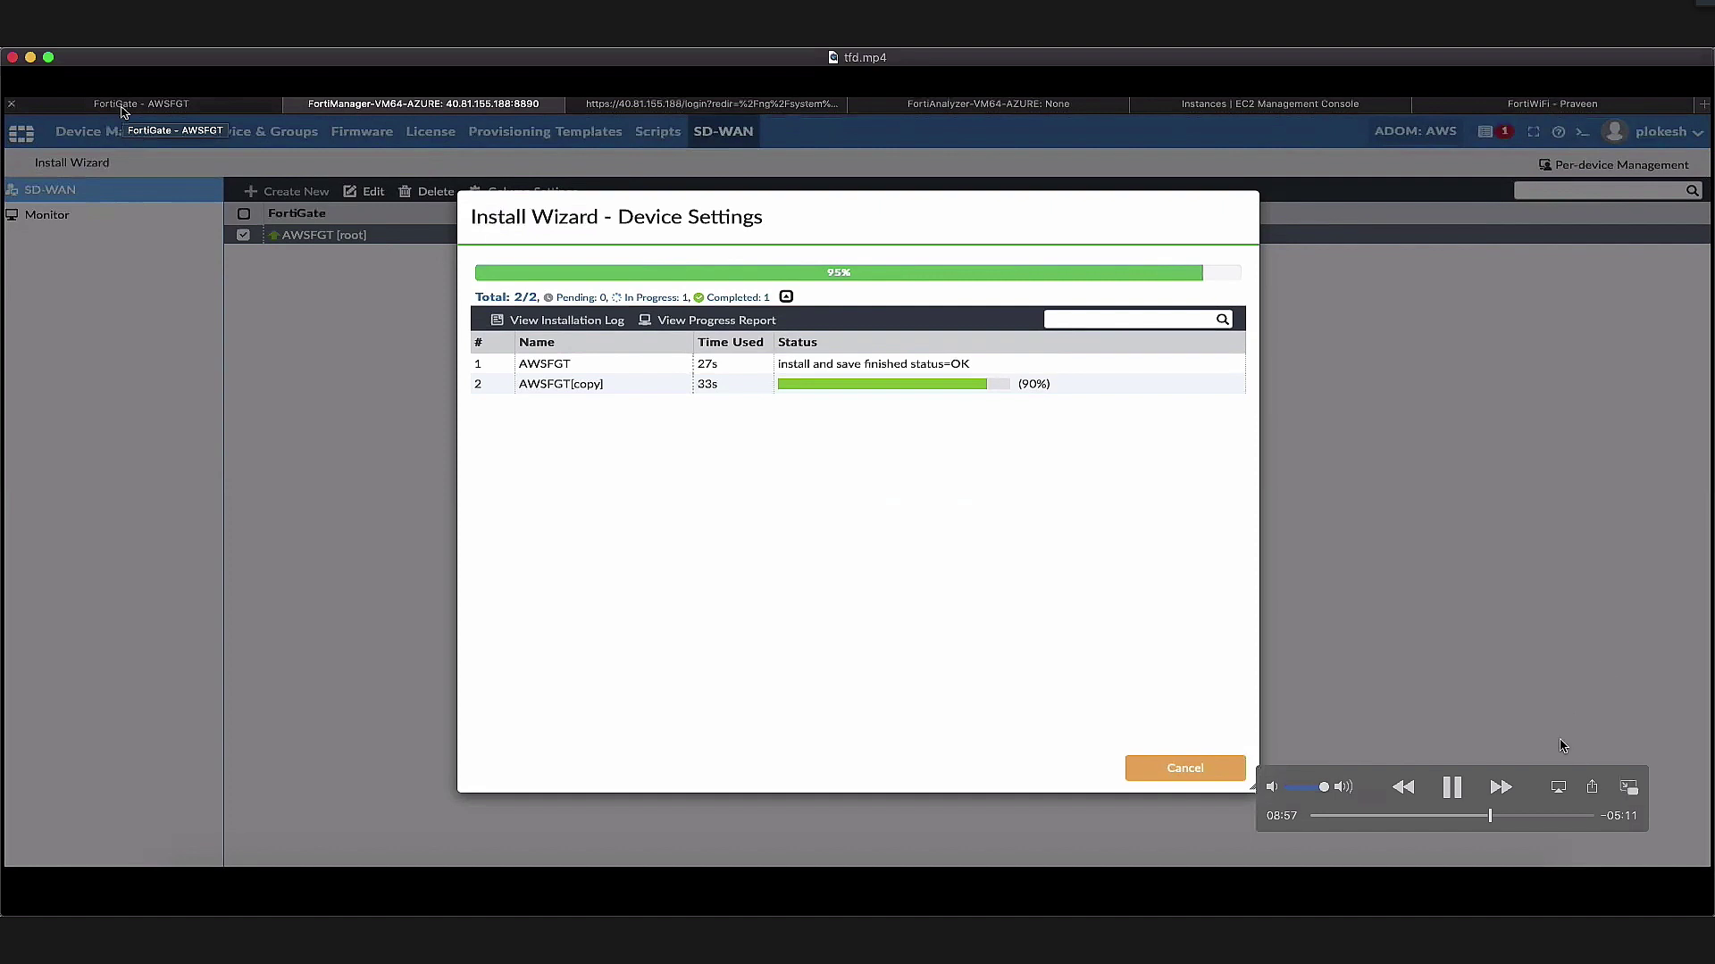
drag(1621, 777, 1679, 712)
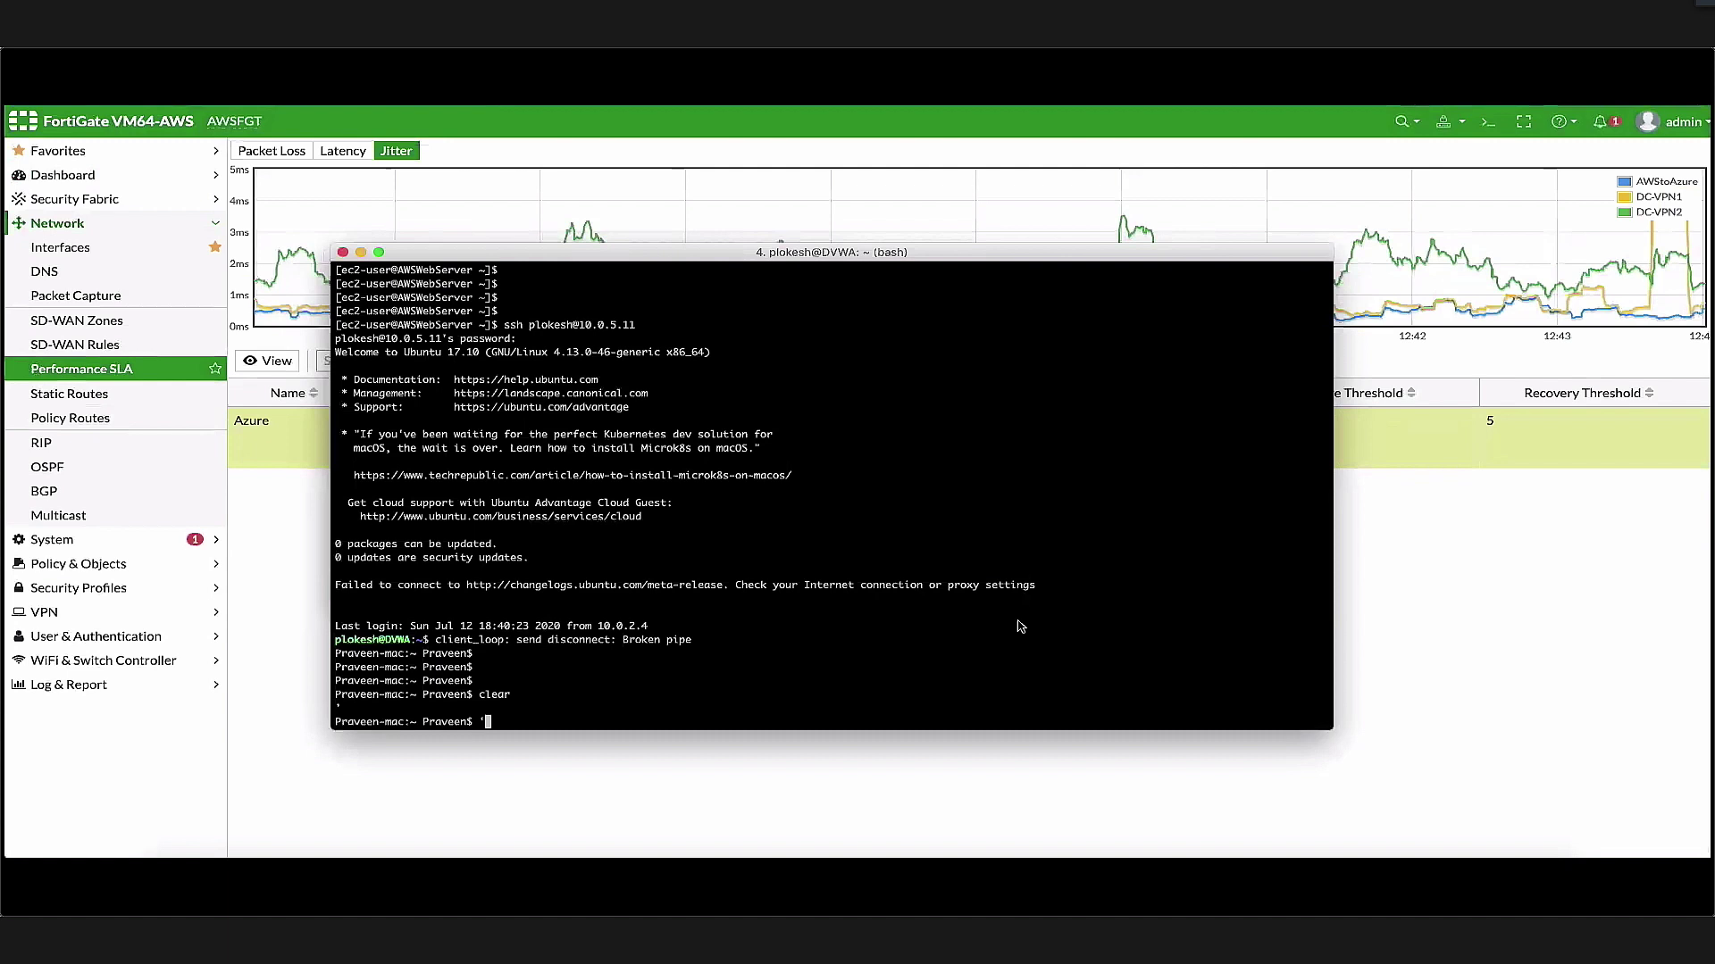
Bring the terminal window to the front over the Performance SLA jitter chart
click(863, 669)
SSH into the AWS web server and fetch the page at 10.0.5.11 with wget
key(BackSpace)
key(Return)
key(super+v)
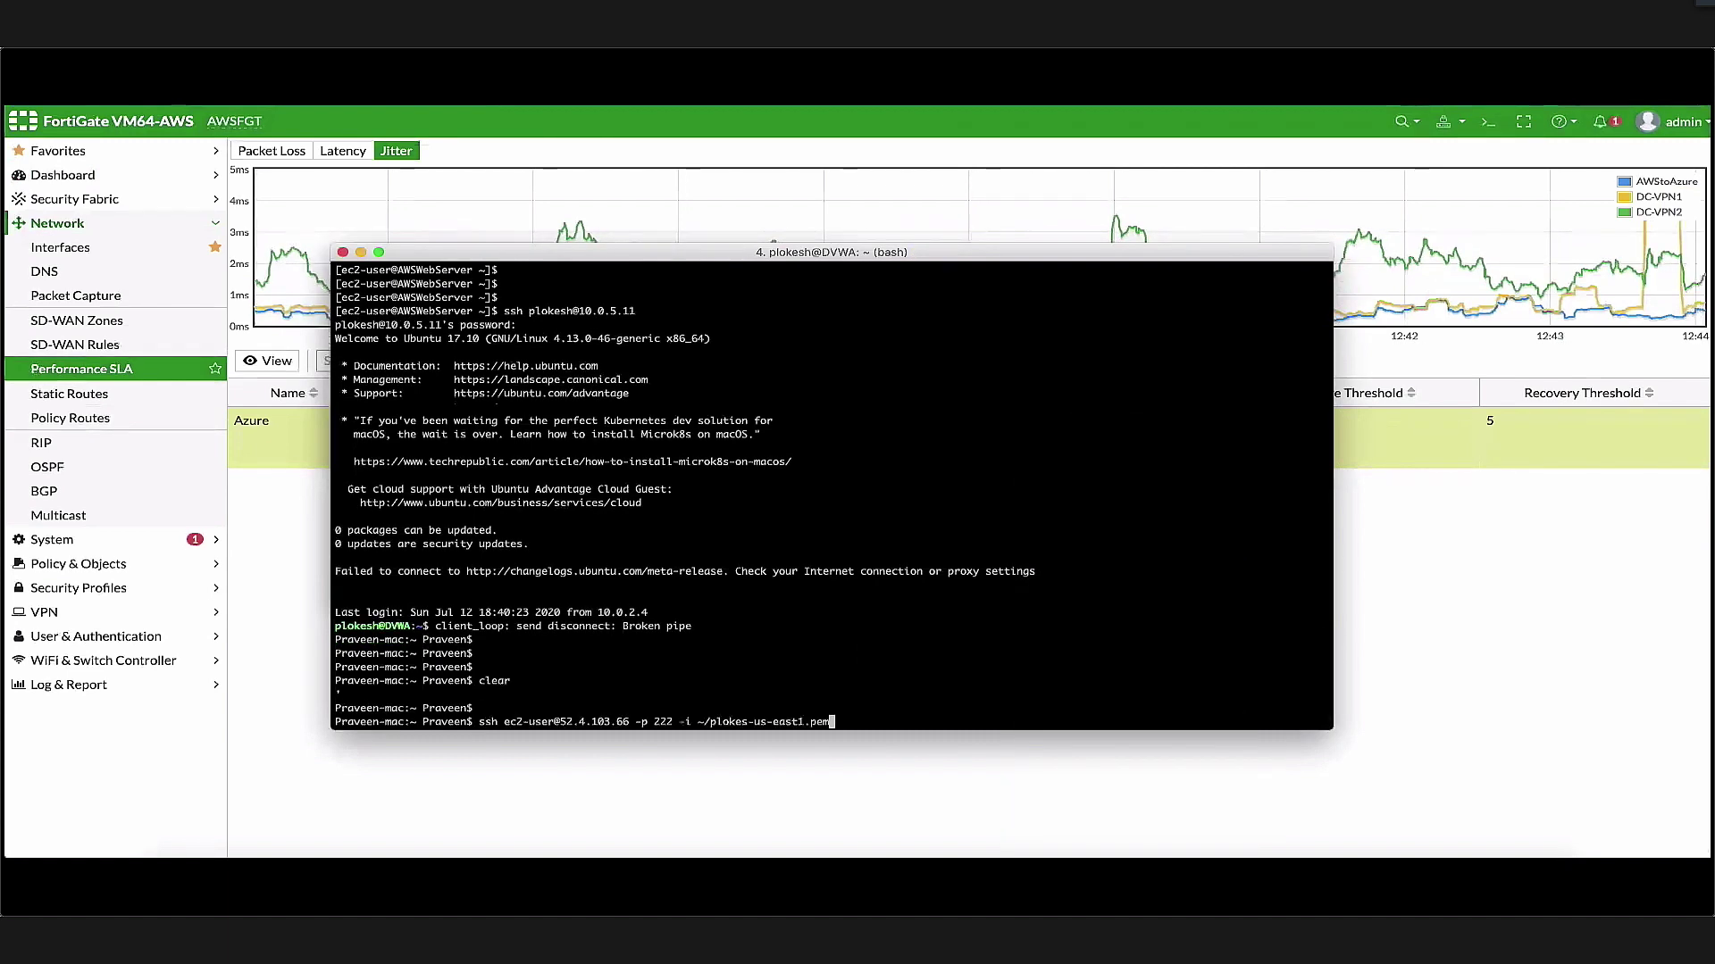
key(Return)
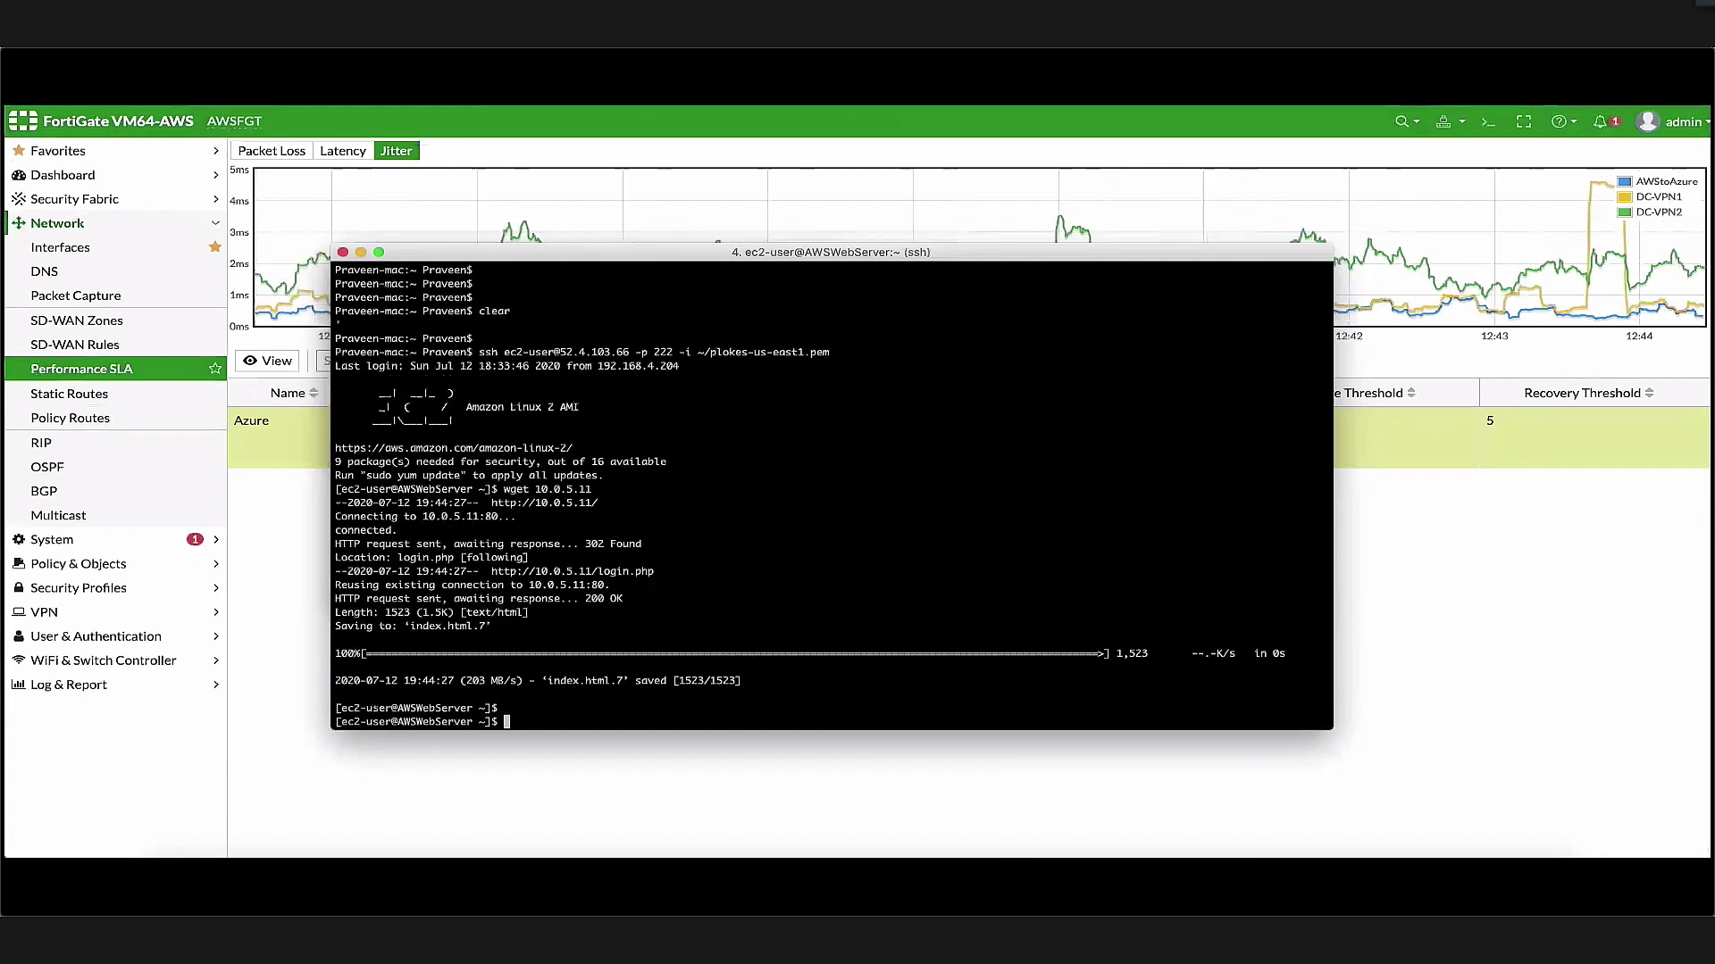
key(Return)
key(Return)
text(wget 10.0.5.11)
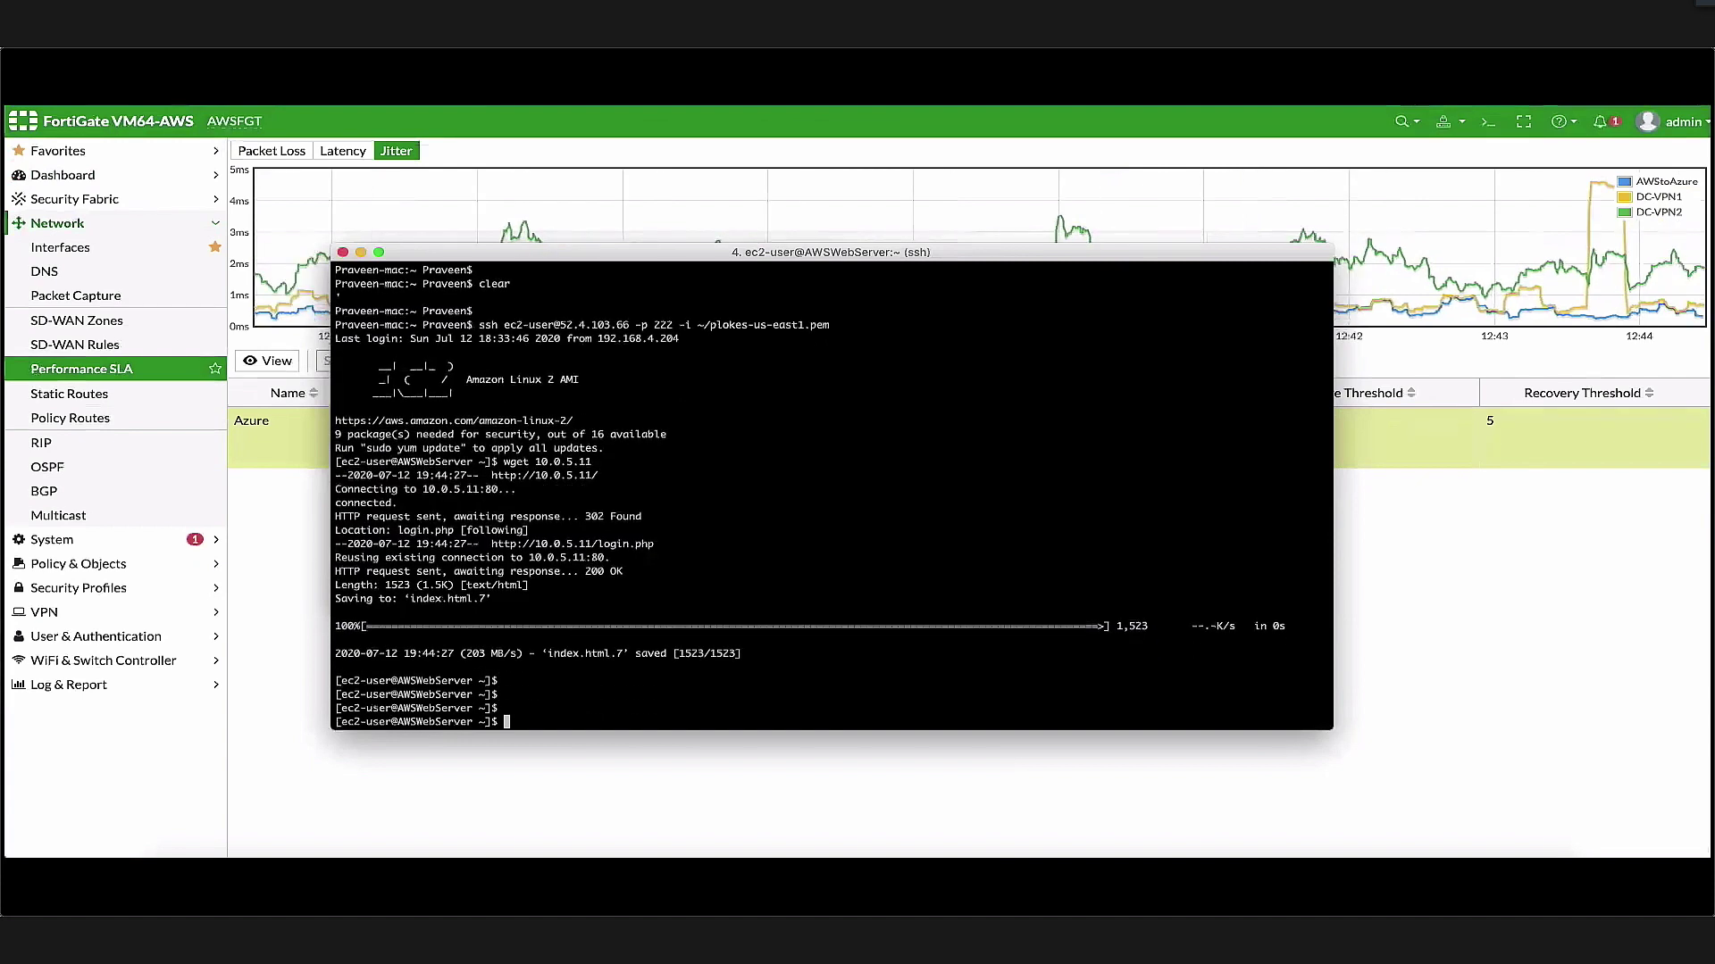
key(Return)
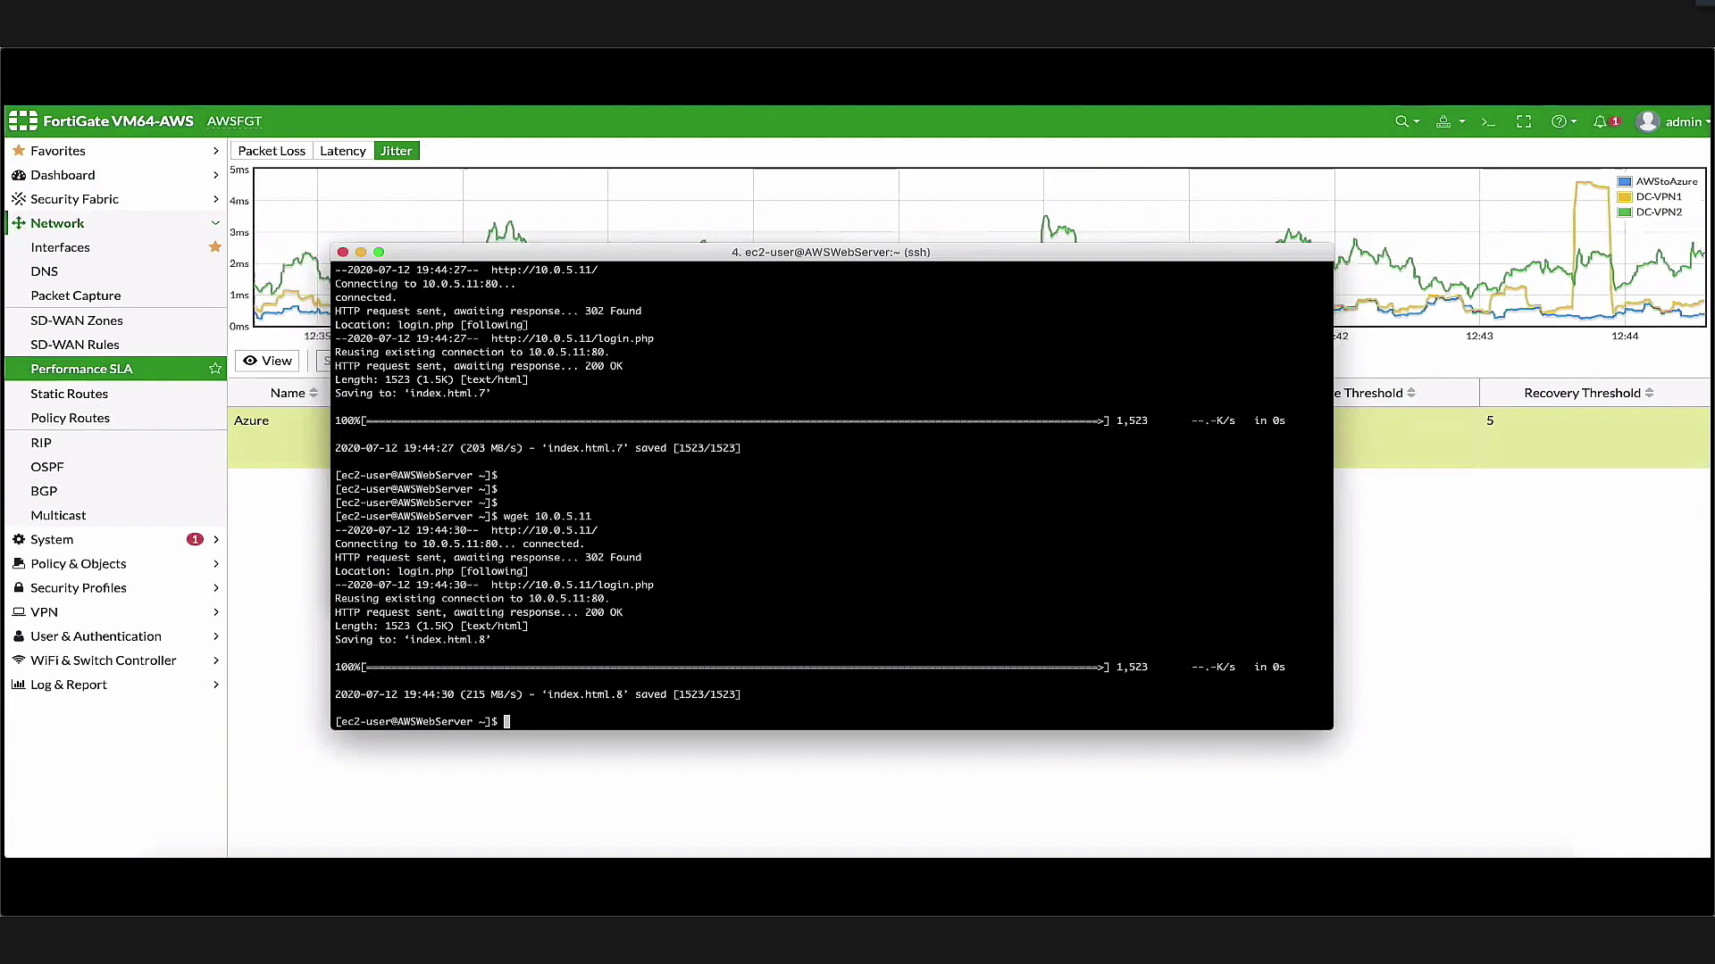
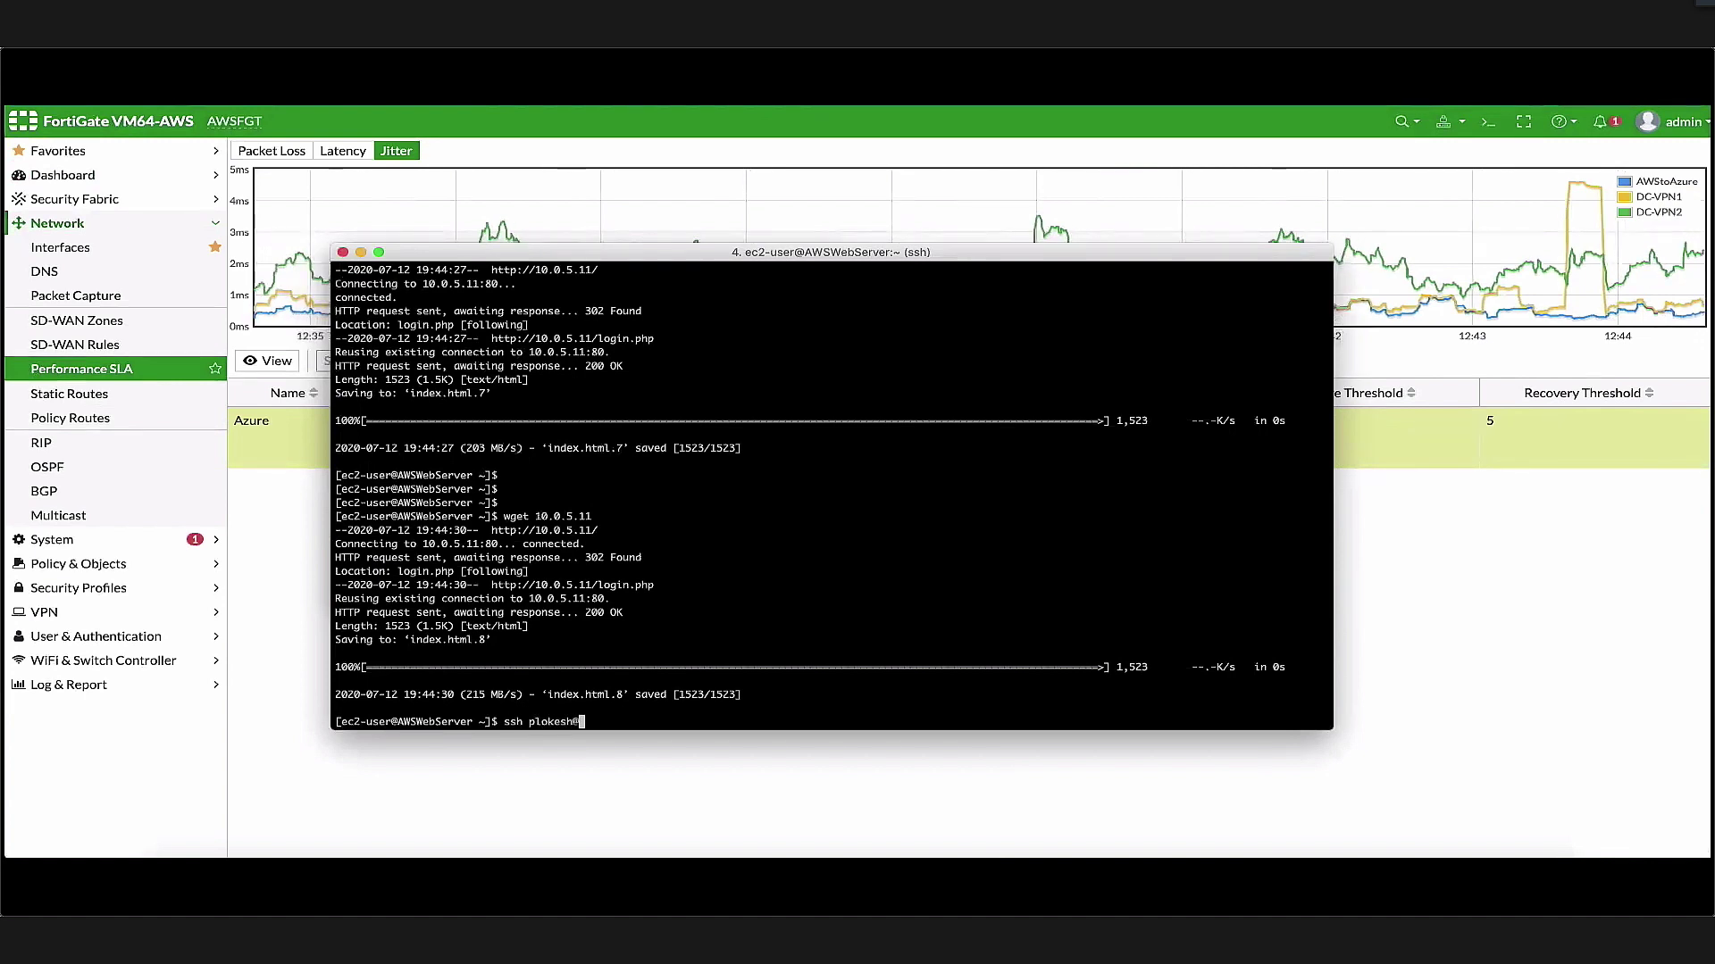
Log in to the 10.0.5.11 host over SSH, entering the account password
text(10.0.5.)
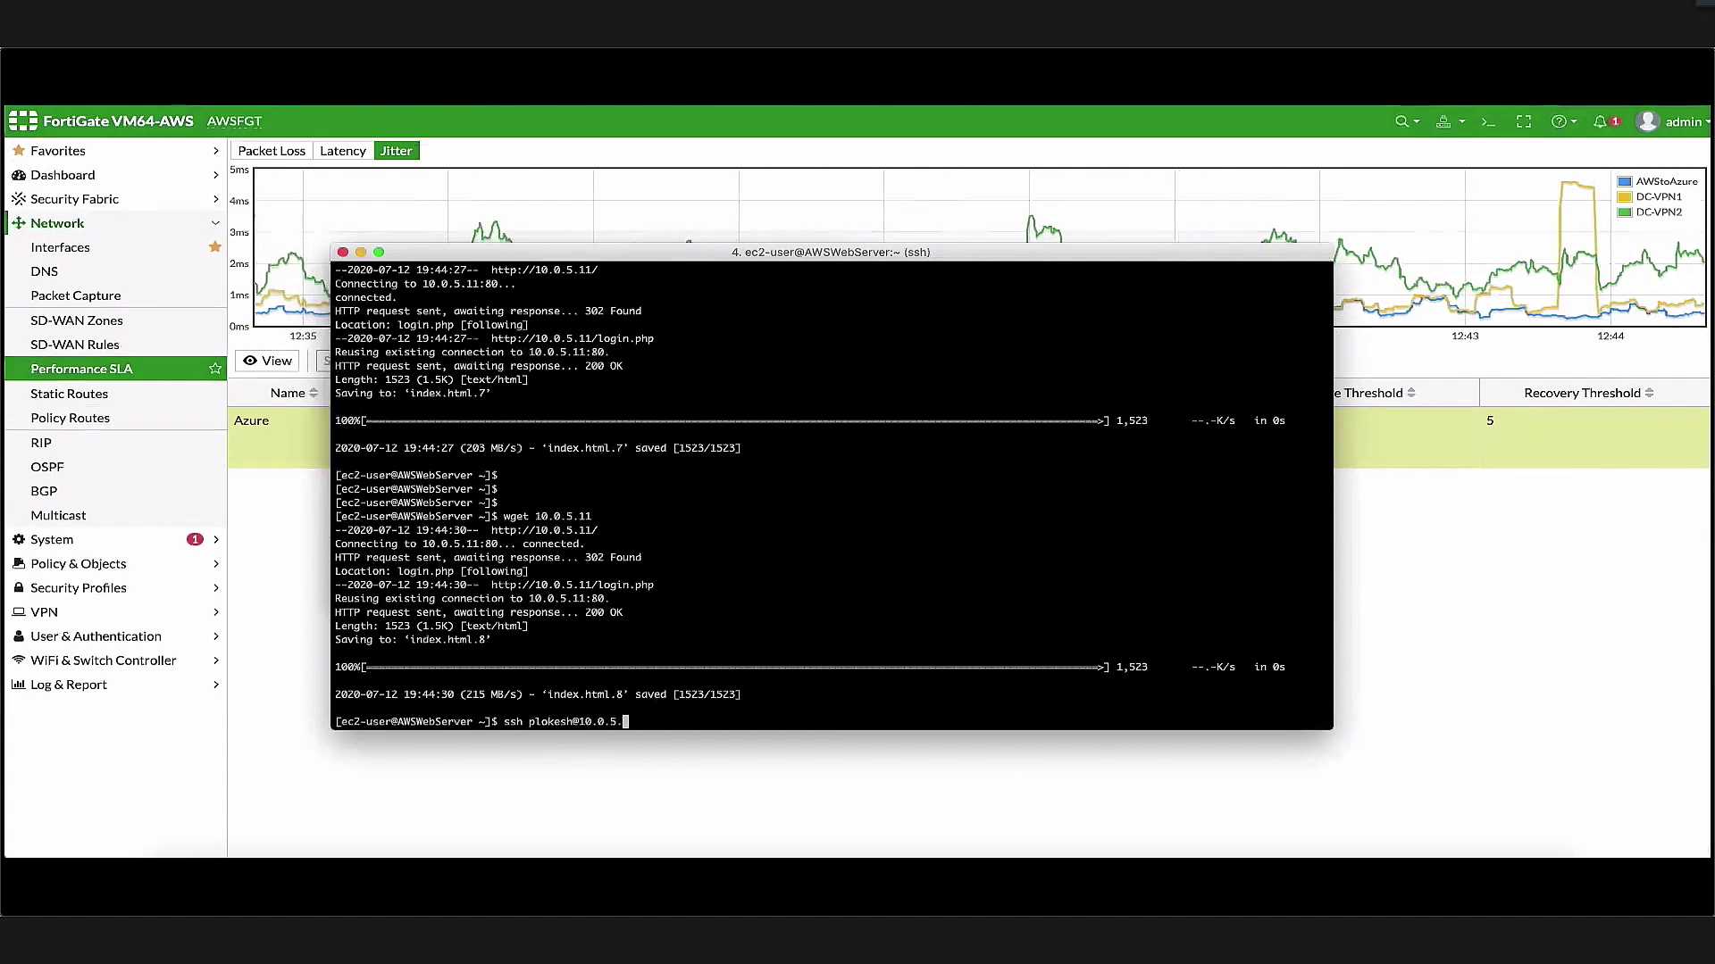
text(11)
key(Return)
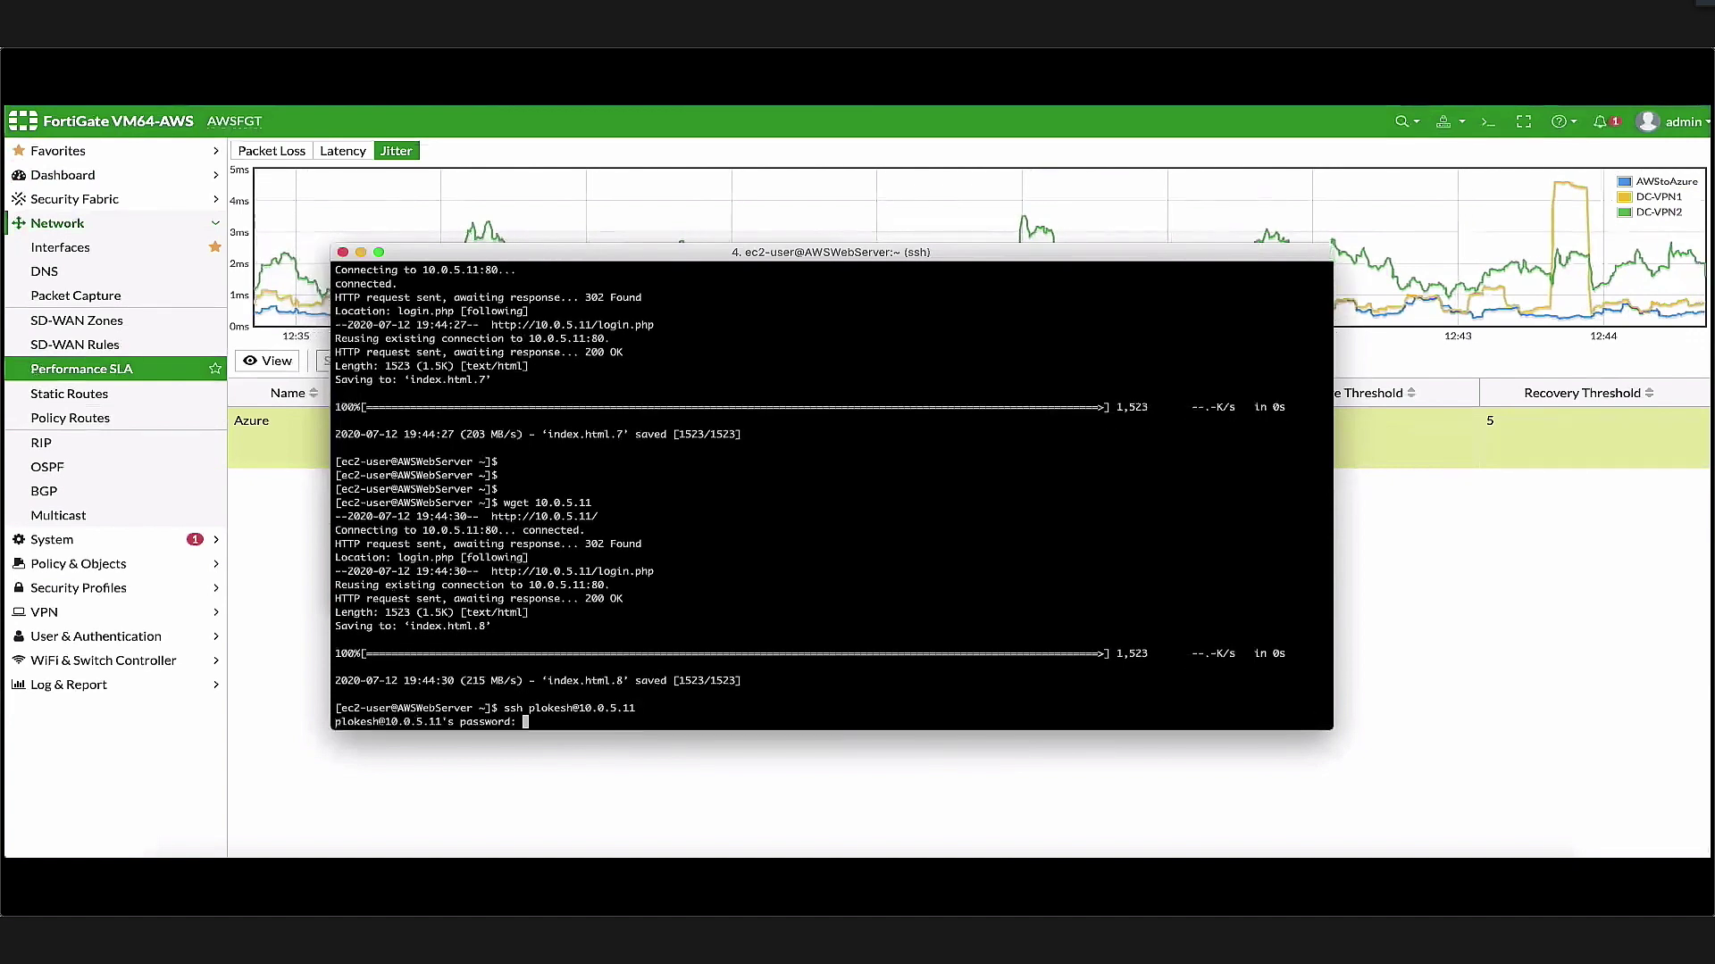
key(Return)
key(Return)
key(Return)
key(Return)
key(Return)
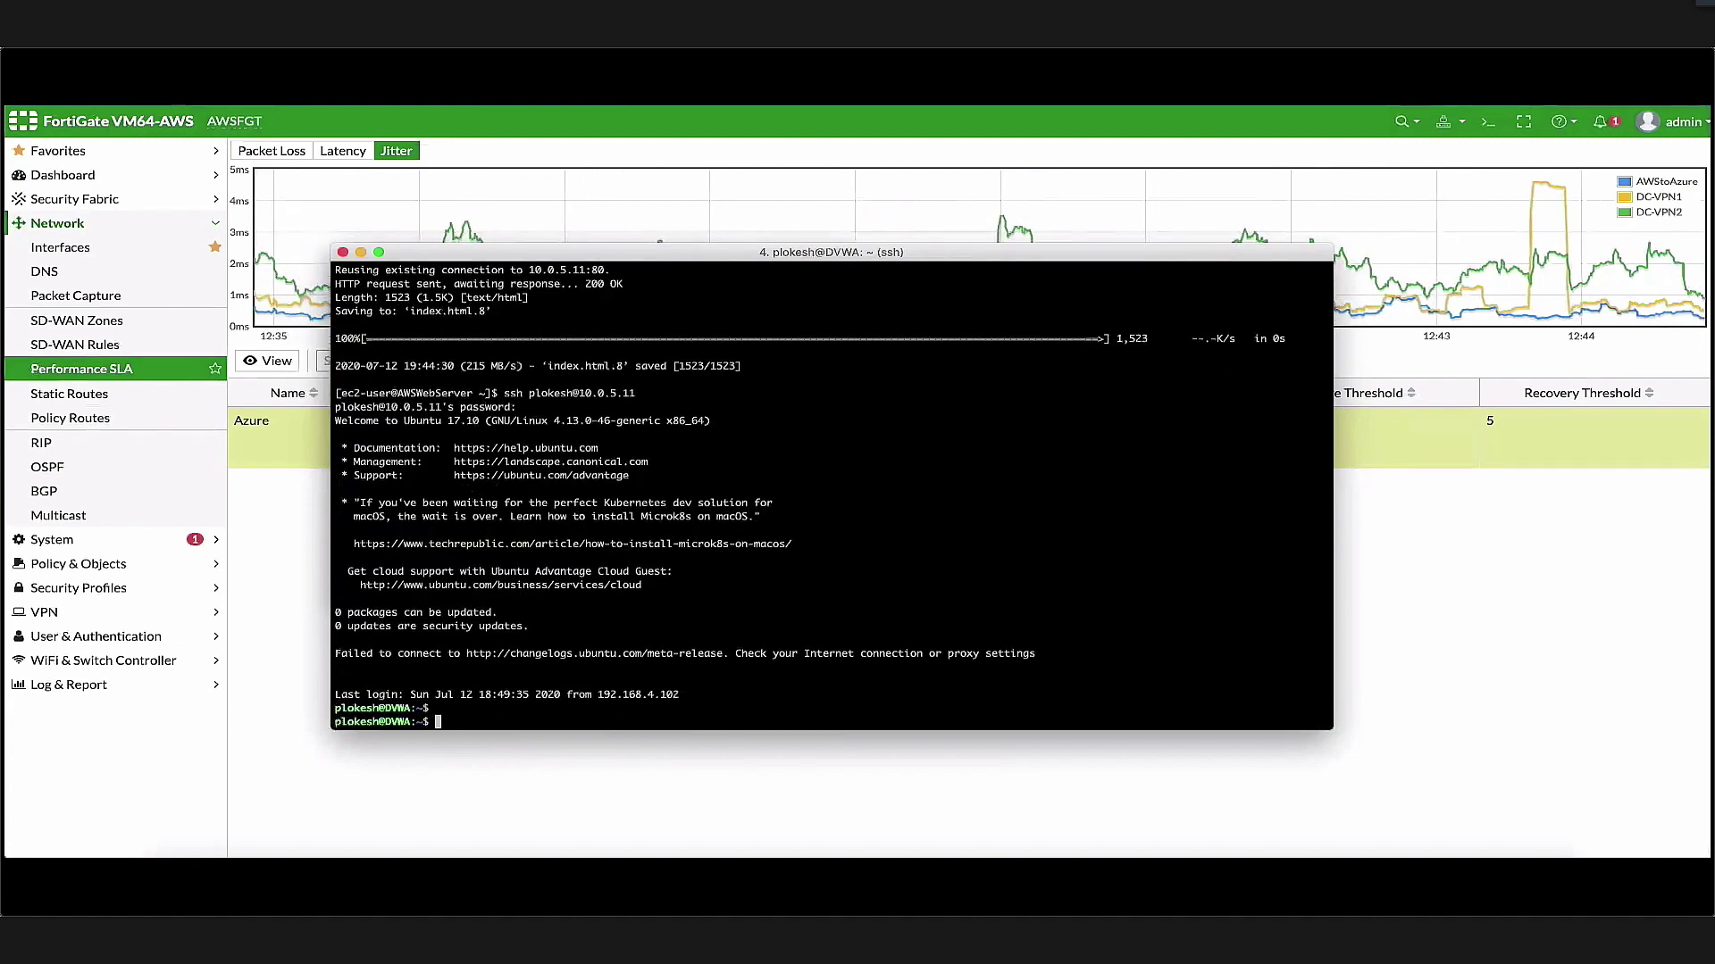
key(Return)
key(Return)
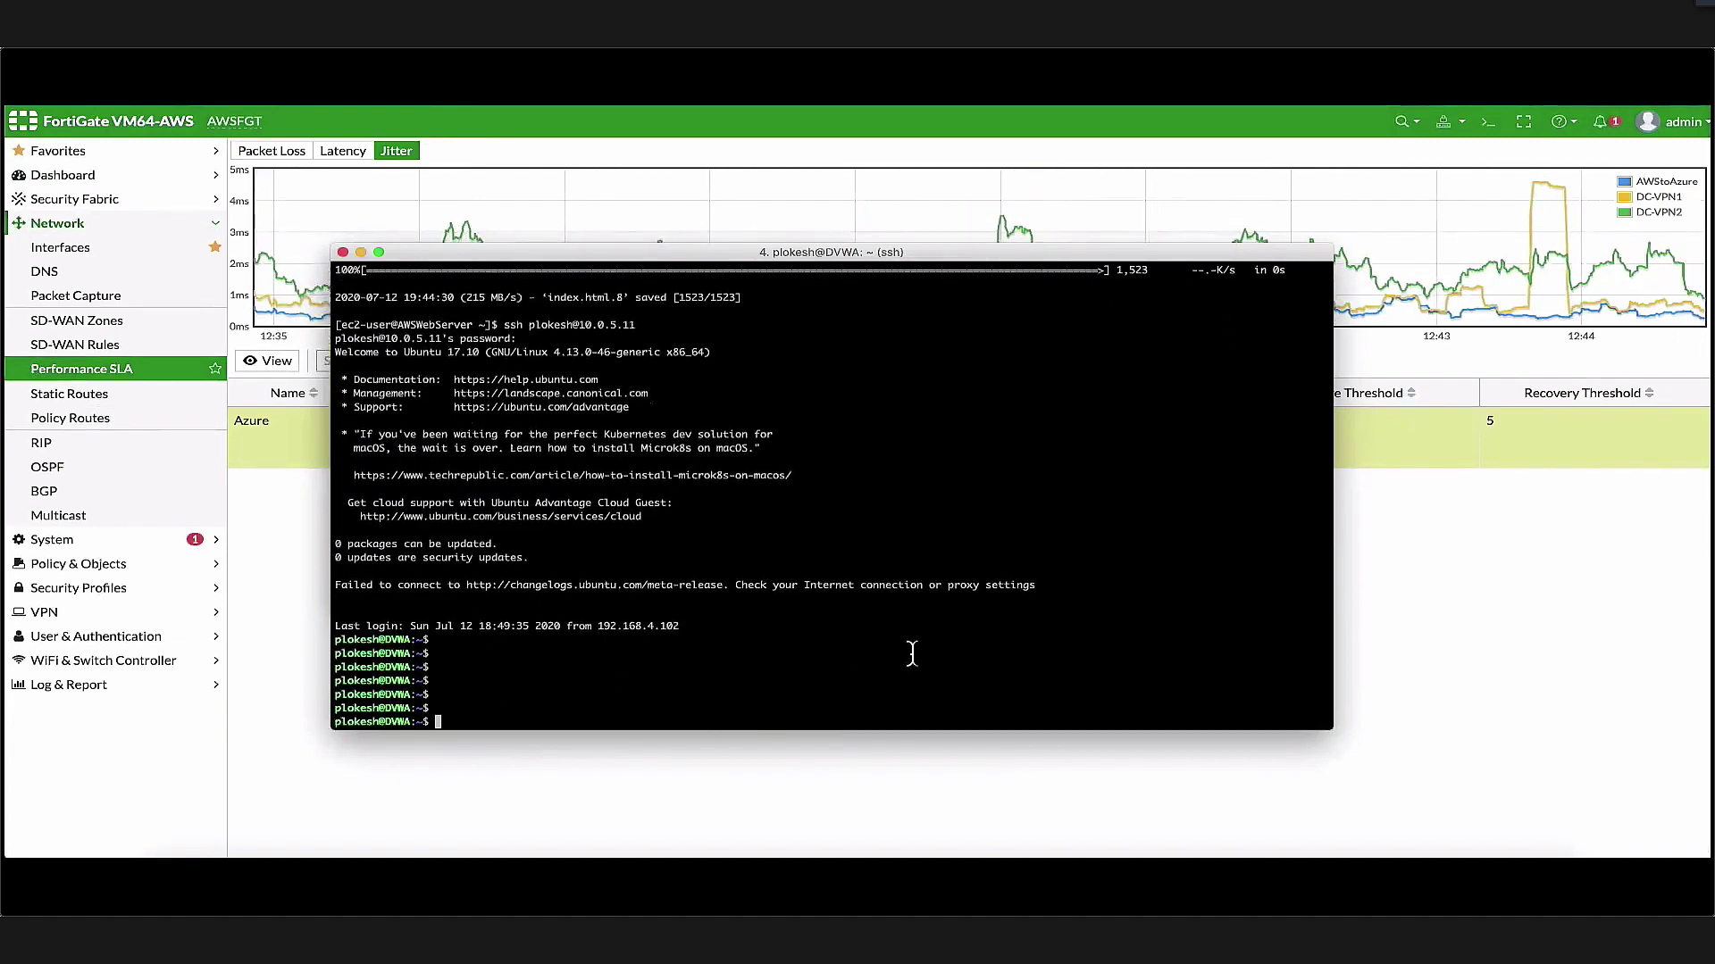
Open FortiGate's Network > SD-WAN Rules page, then fill in saved FortiAnalyzer login credentials
click(121, 354)
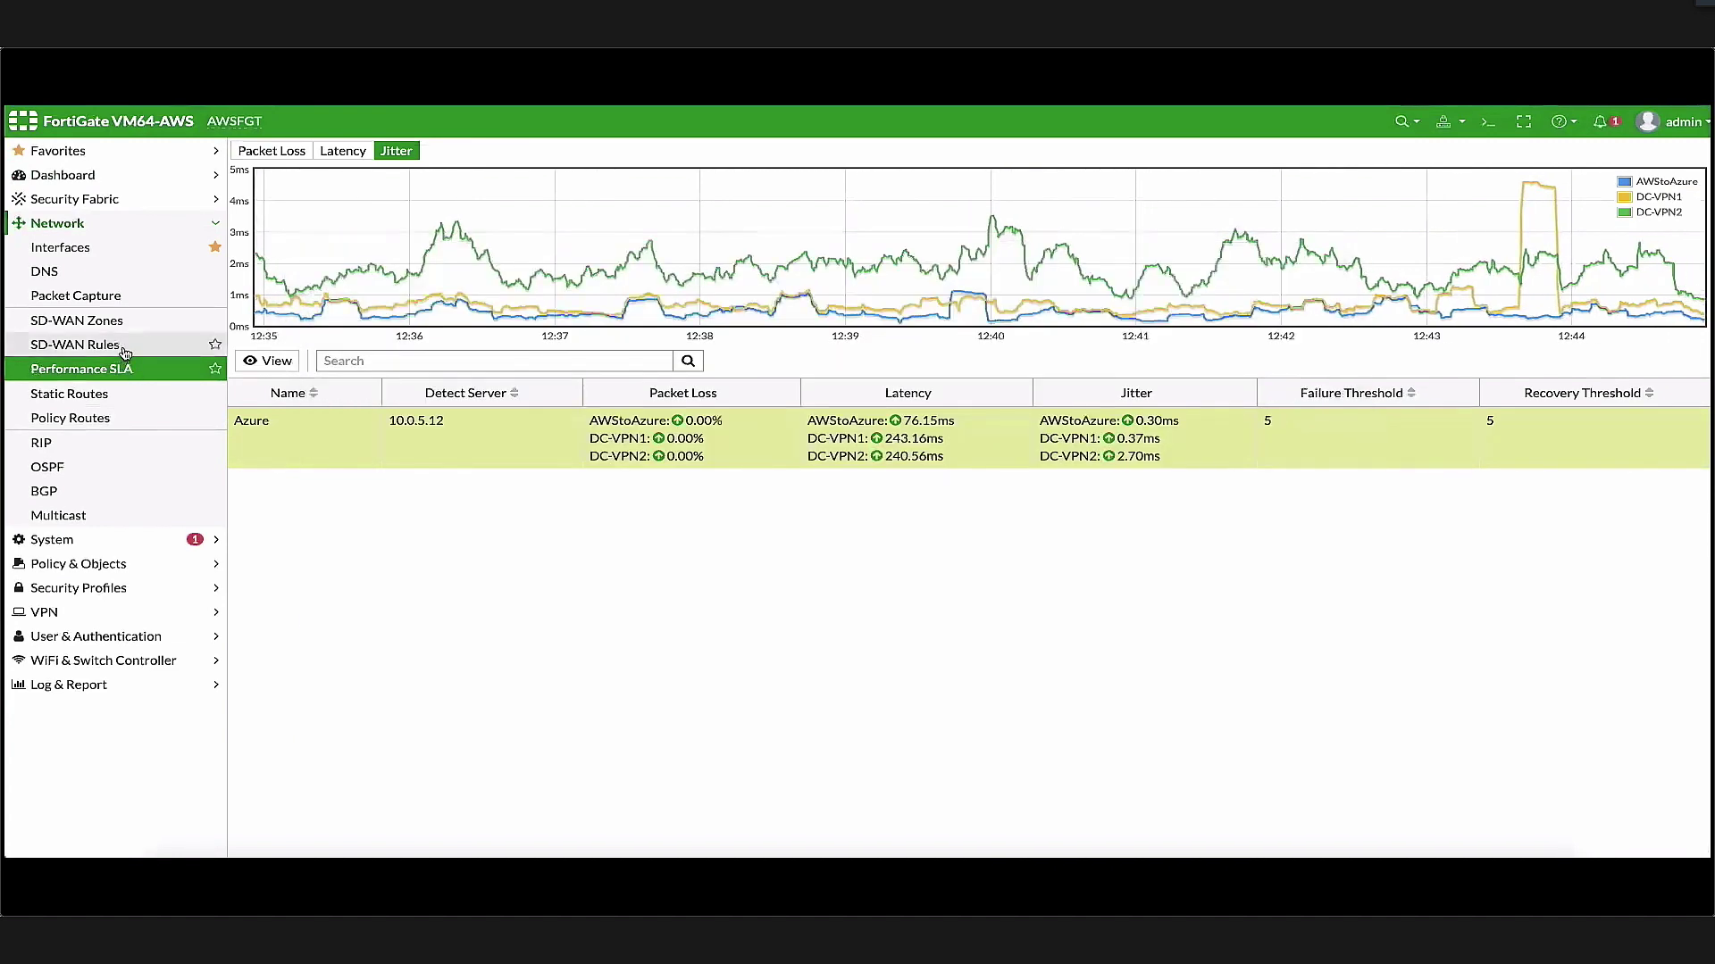
click(120, 347)
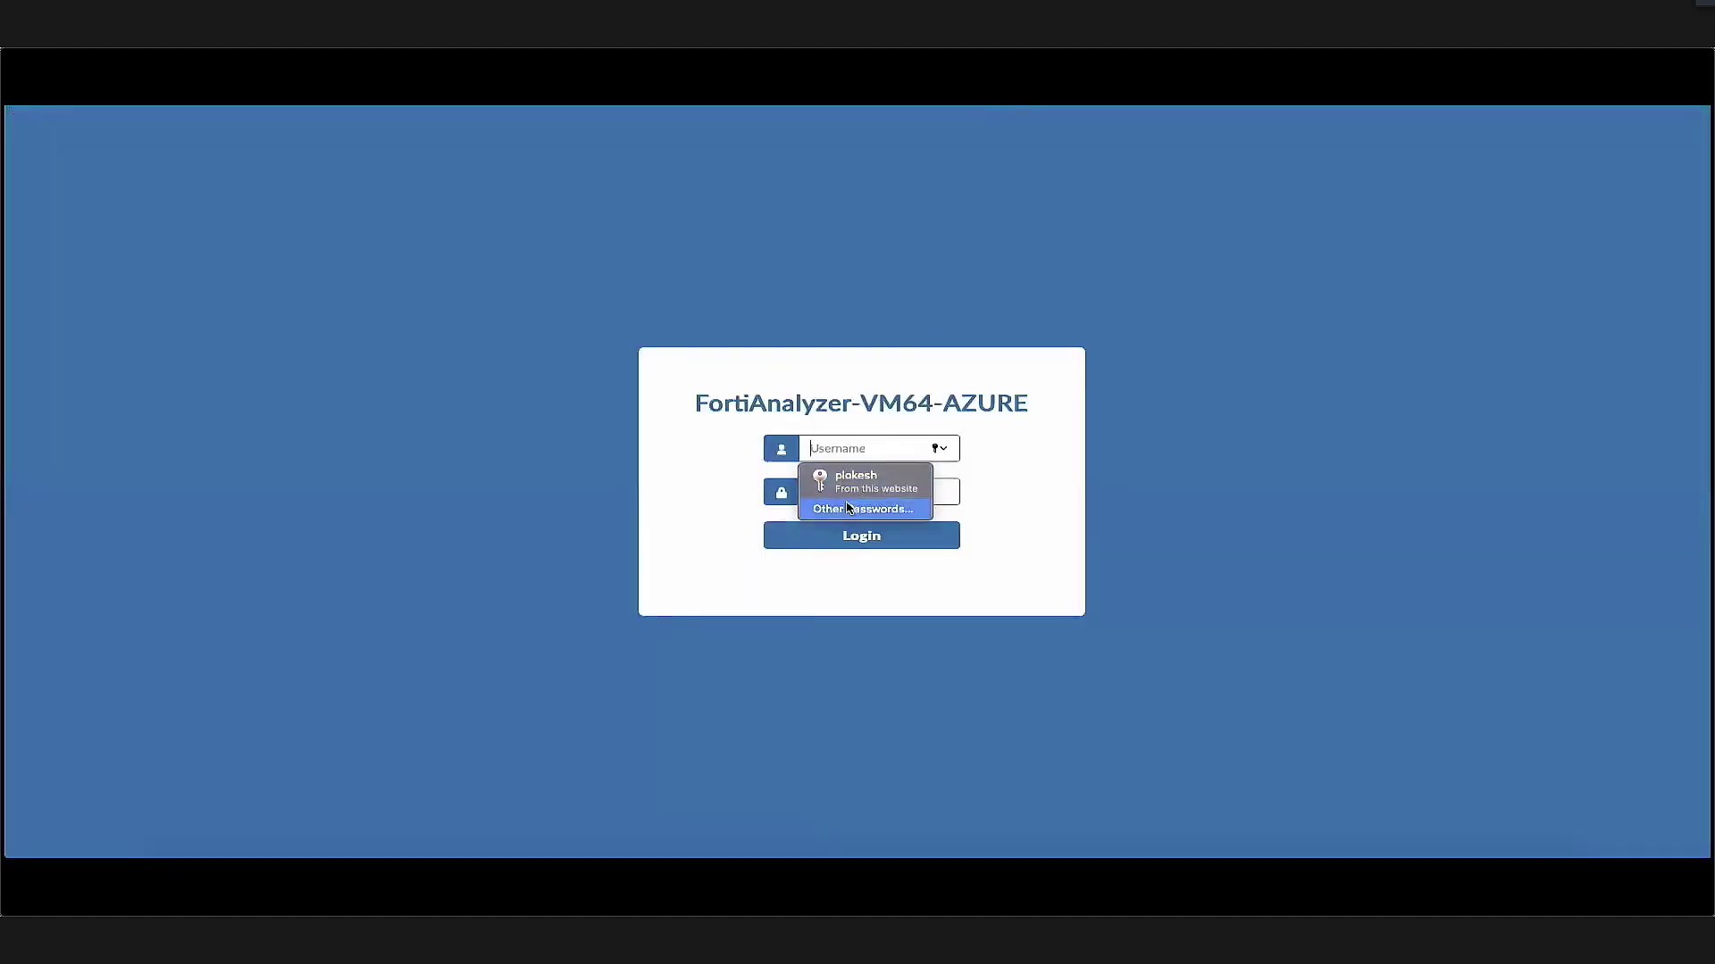
click(856, 481)
Sign in to FortiAnalyzer, filter Policy Hits to AWSFGT, and drill into policy 4's logs
click(879, 534)
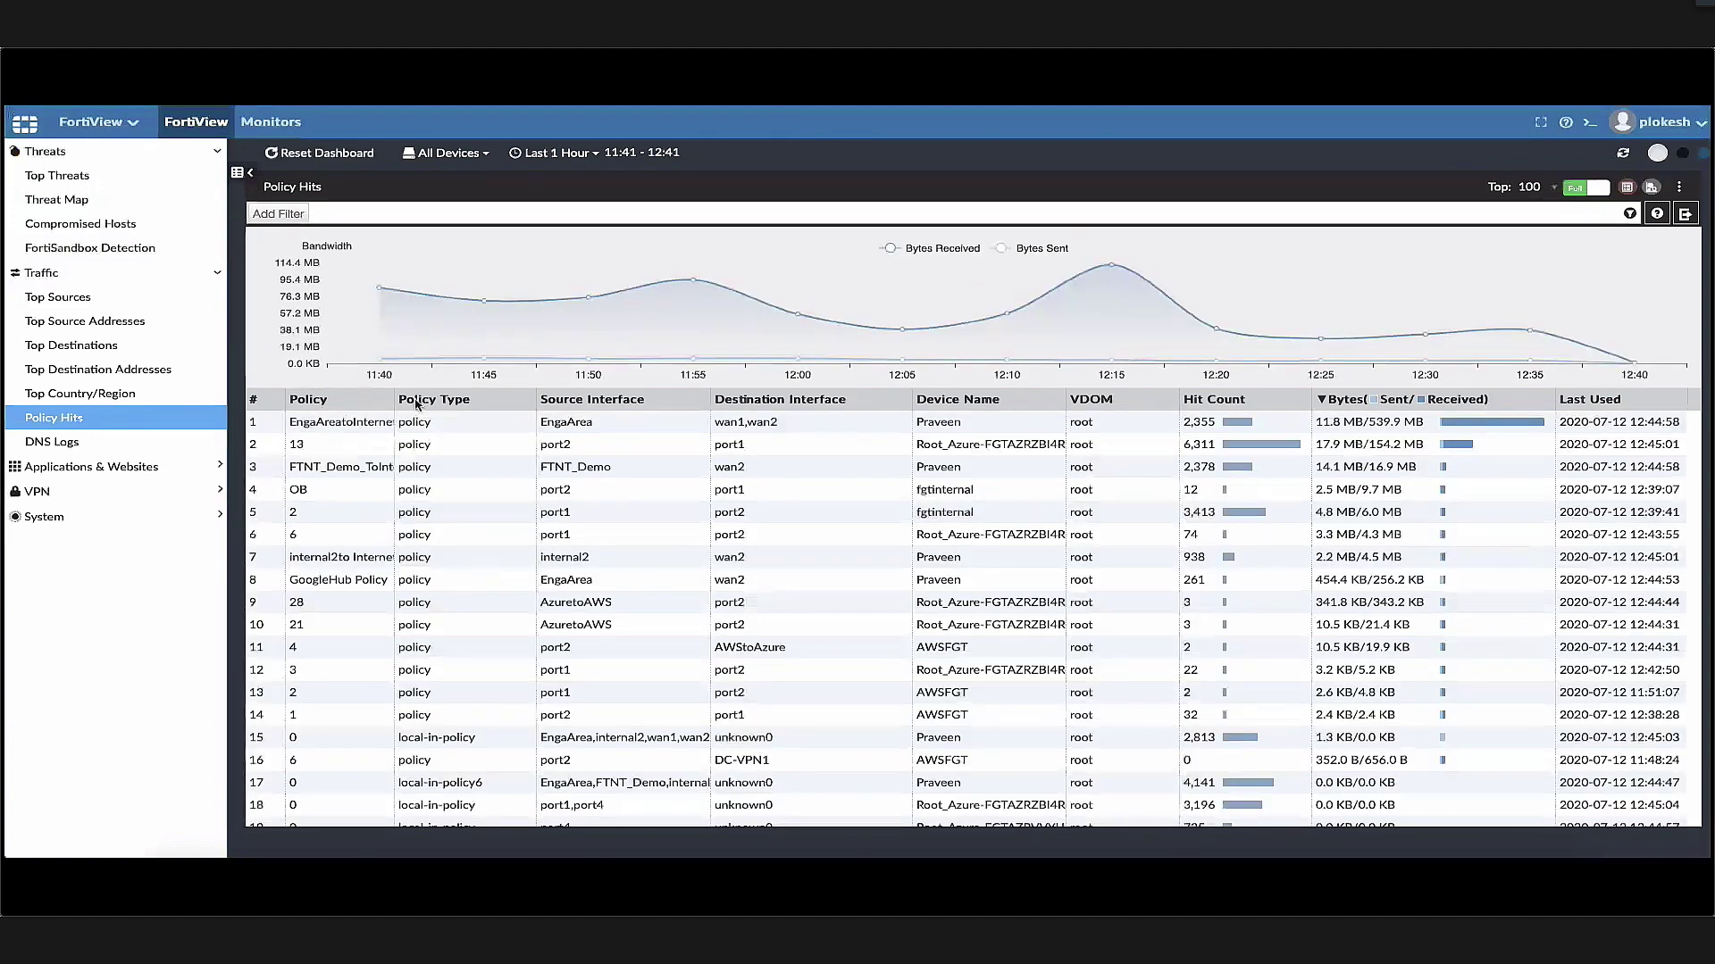
click(492, 158)
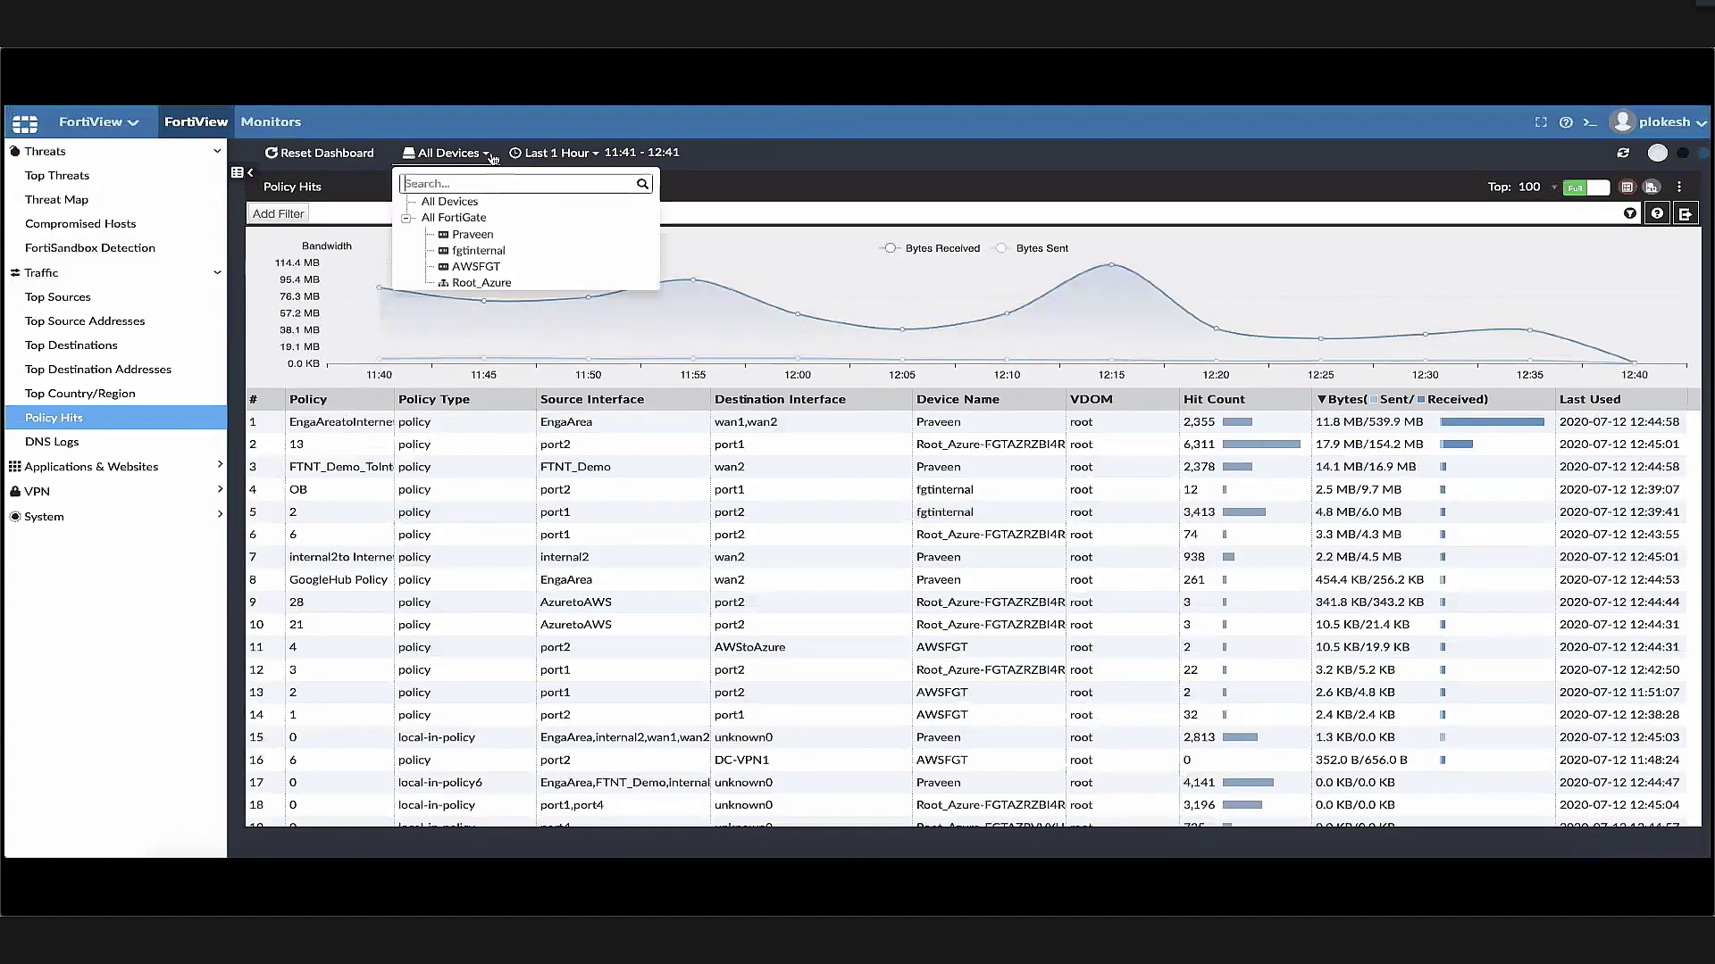
click(485, 272)
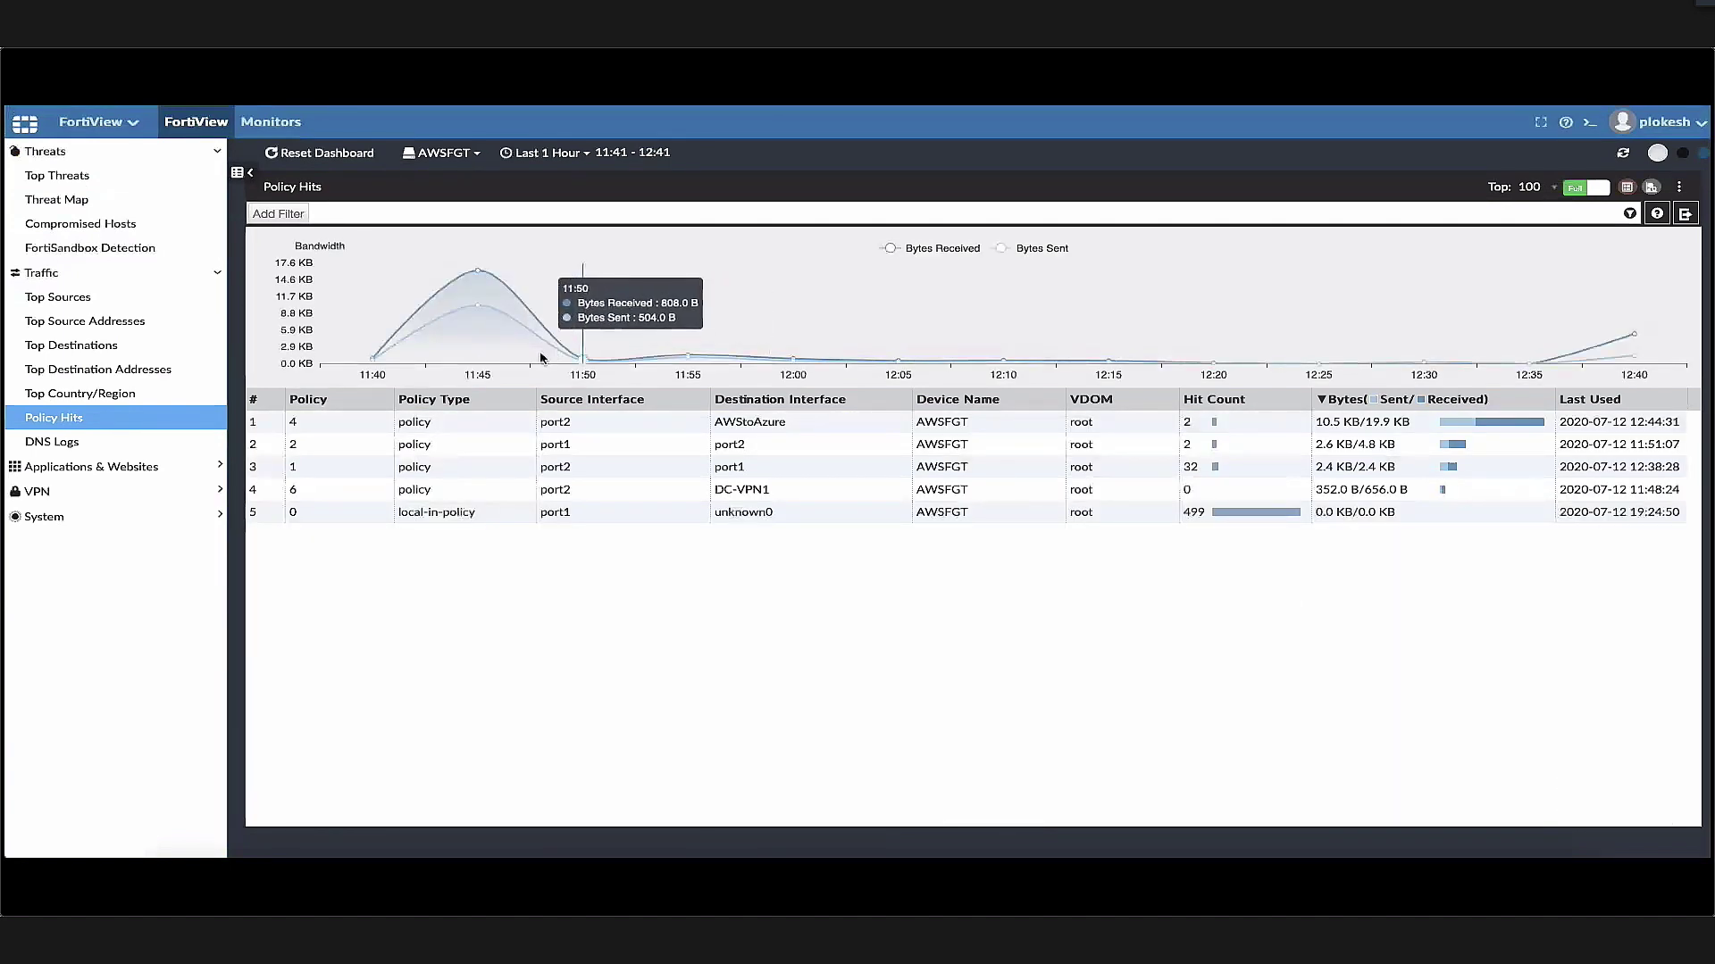
double_click(604, 427)
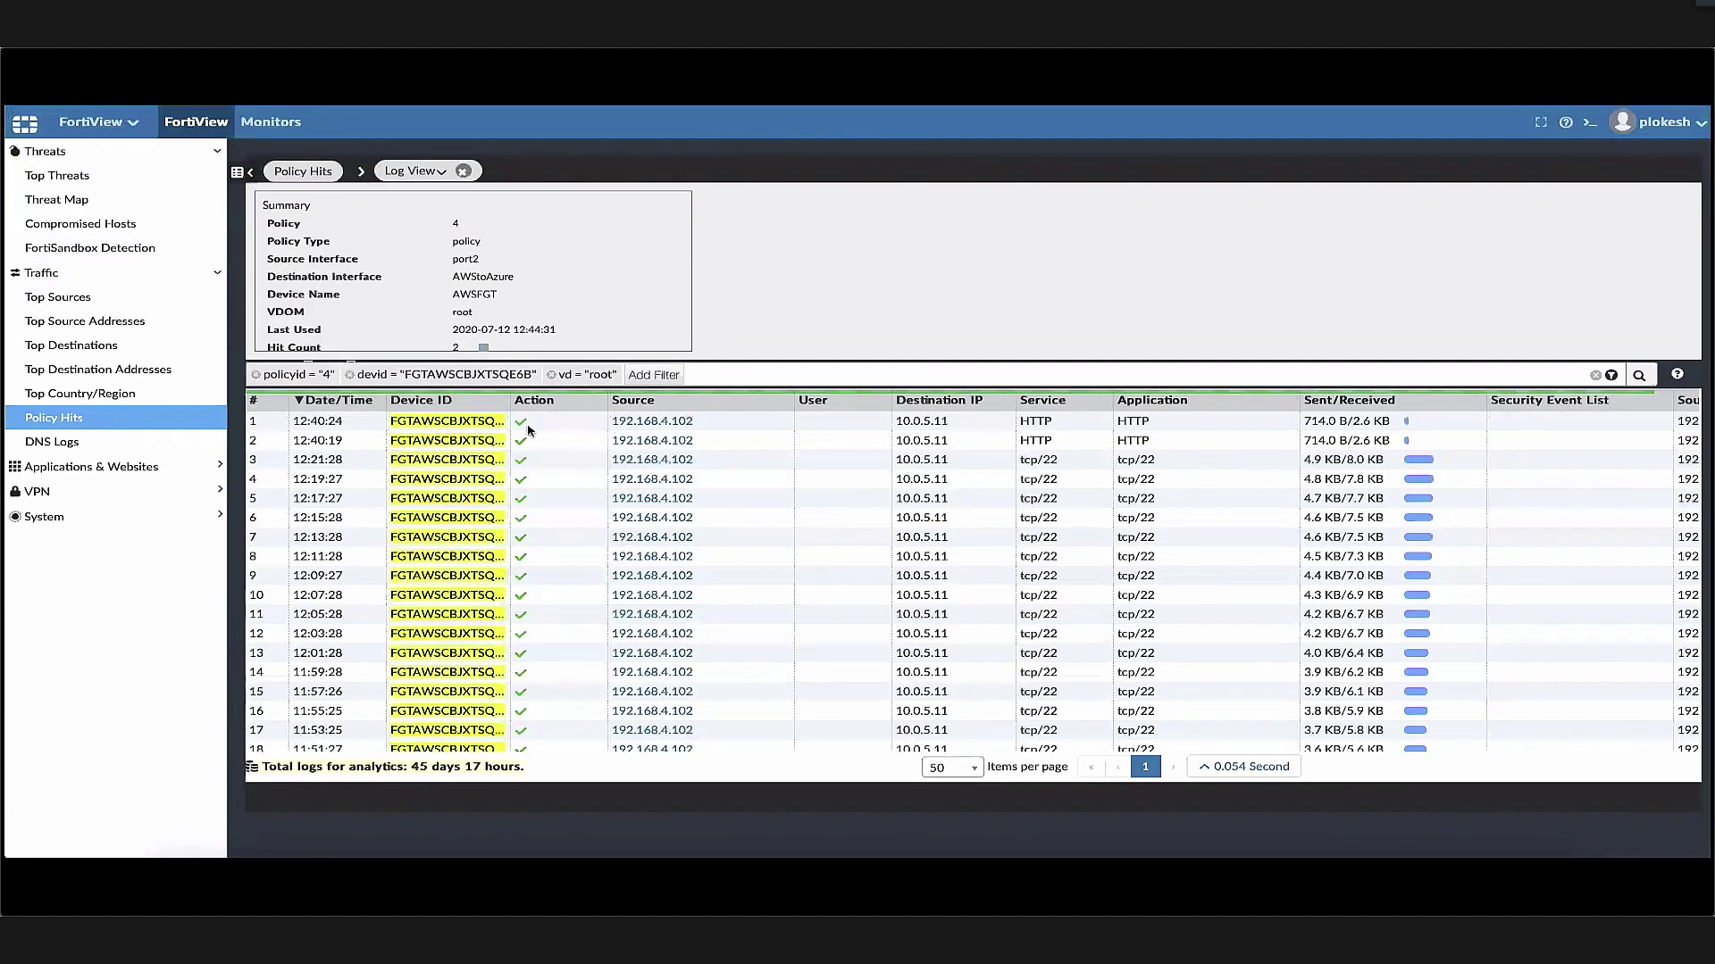
Open the 12:40:24 HTTP log's details and highlight its VPN field reading AWStoAzure
click(528, 430)
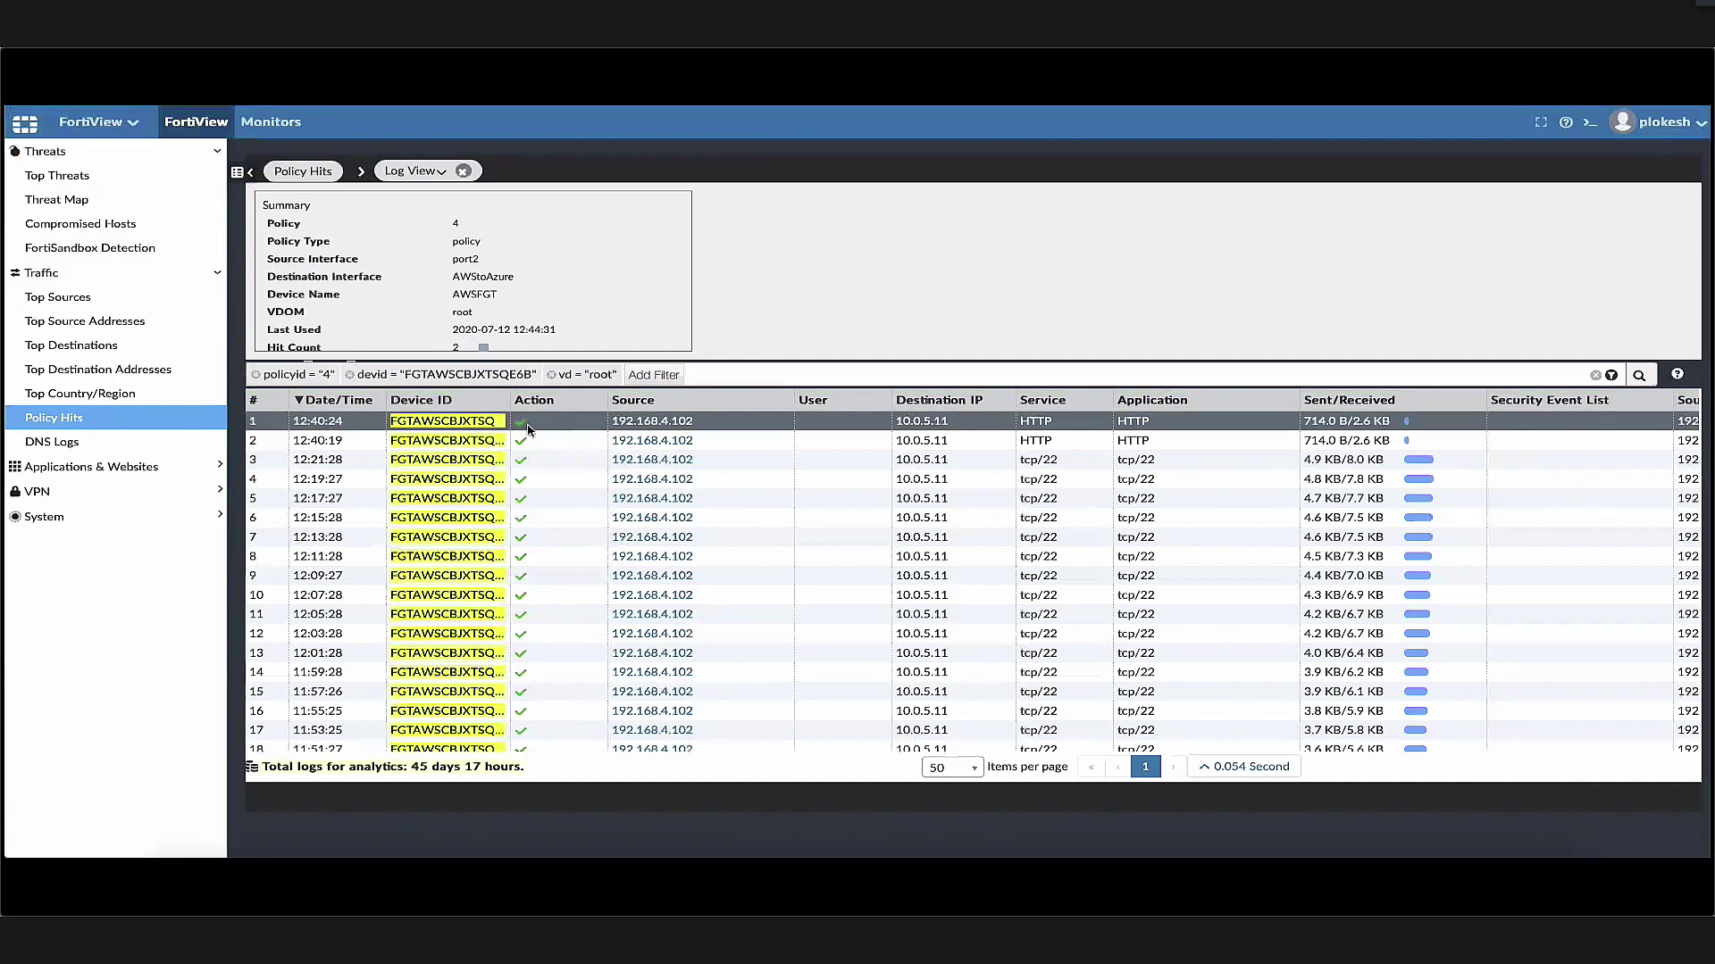
double_click(962, 427)
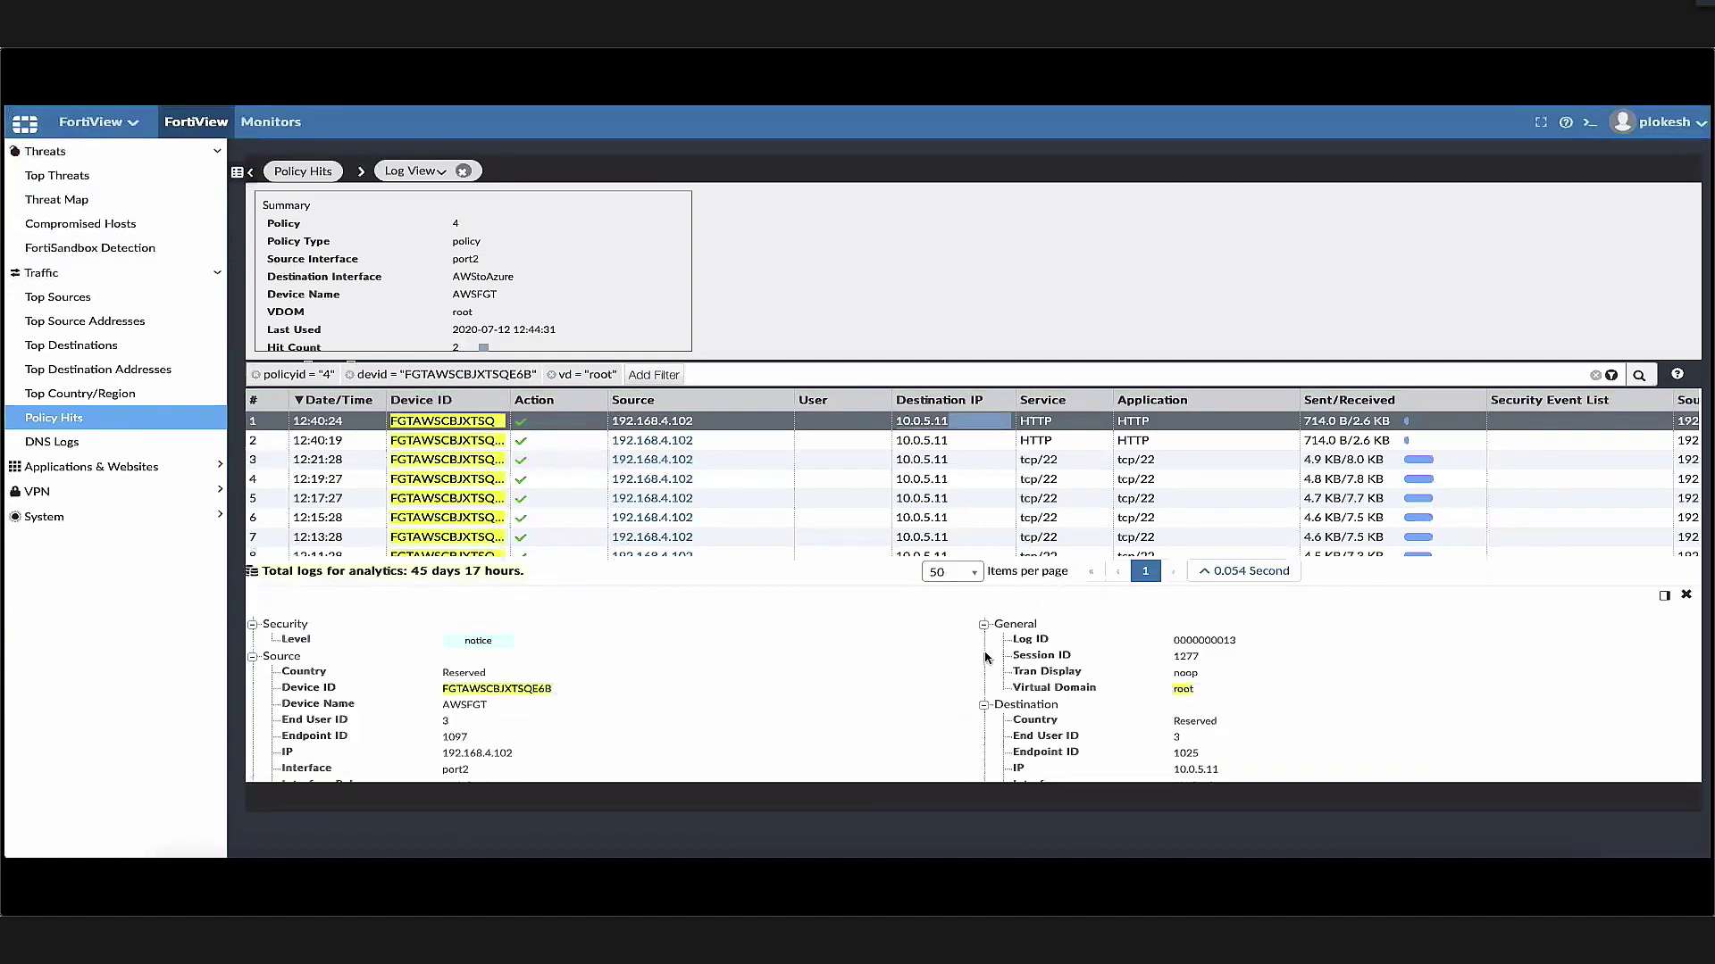
scroll(830, 715, down, 6)
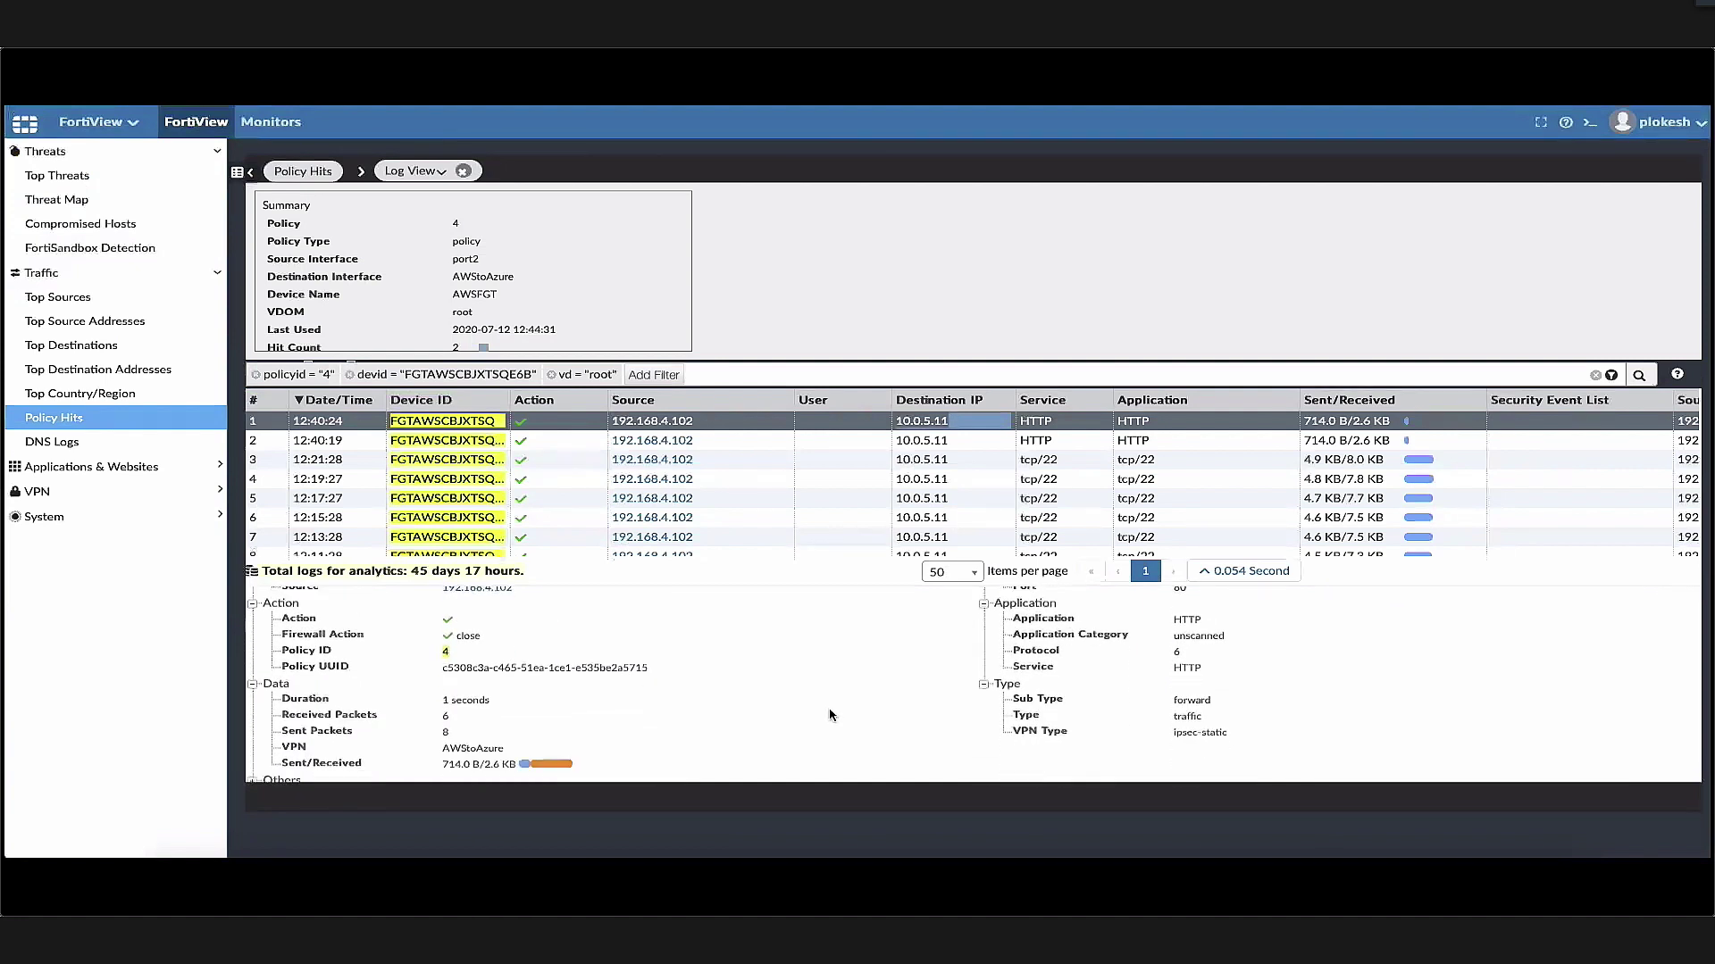
double_click(463, 743)
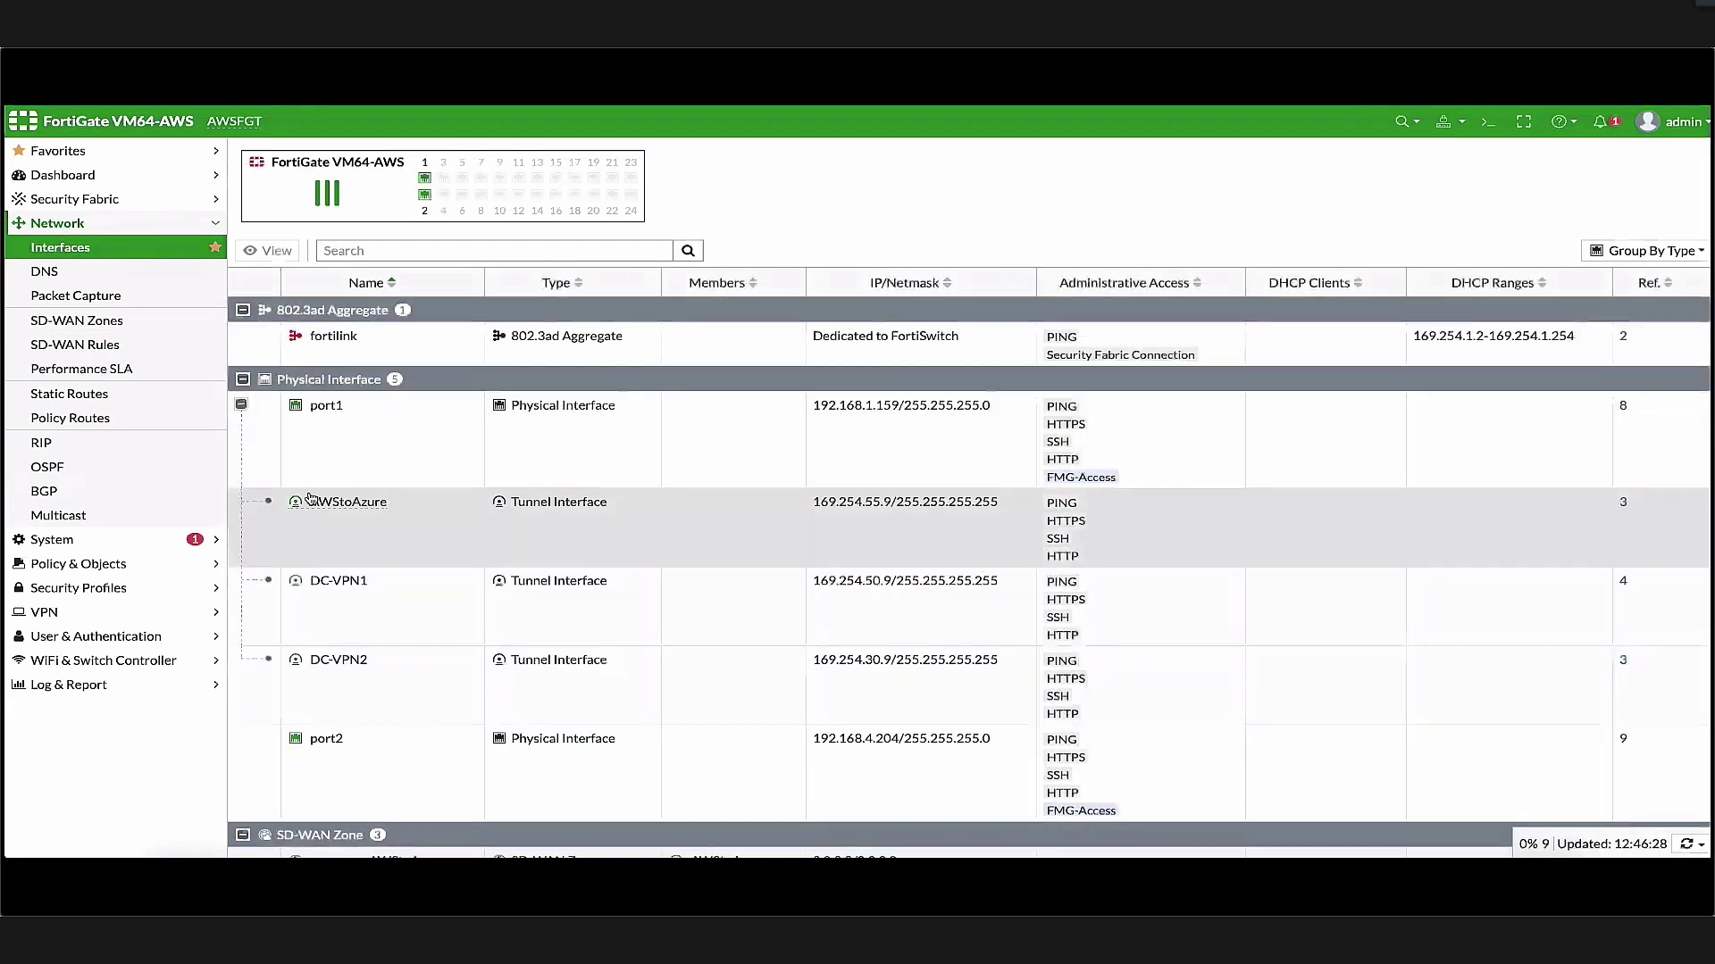
Set the AWStoAzure tunnel interface's status to Disable from its right-click menu
click(362, 520)
right_click(342, 527)
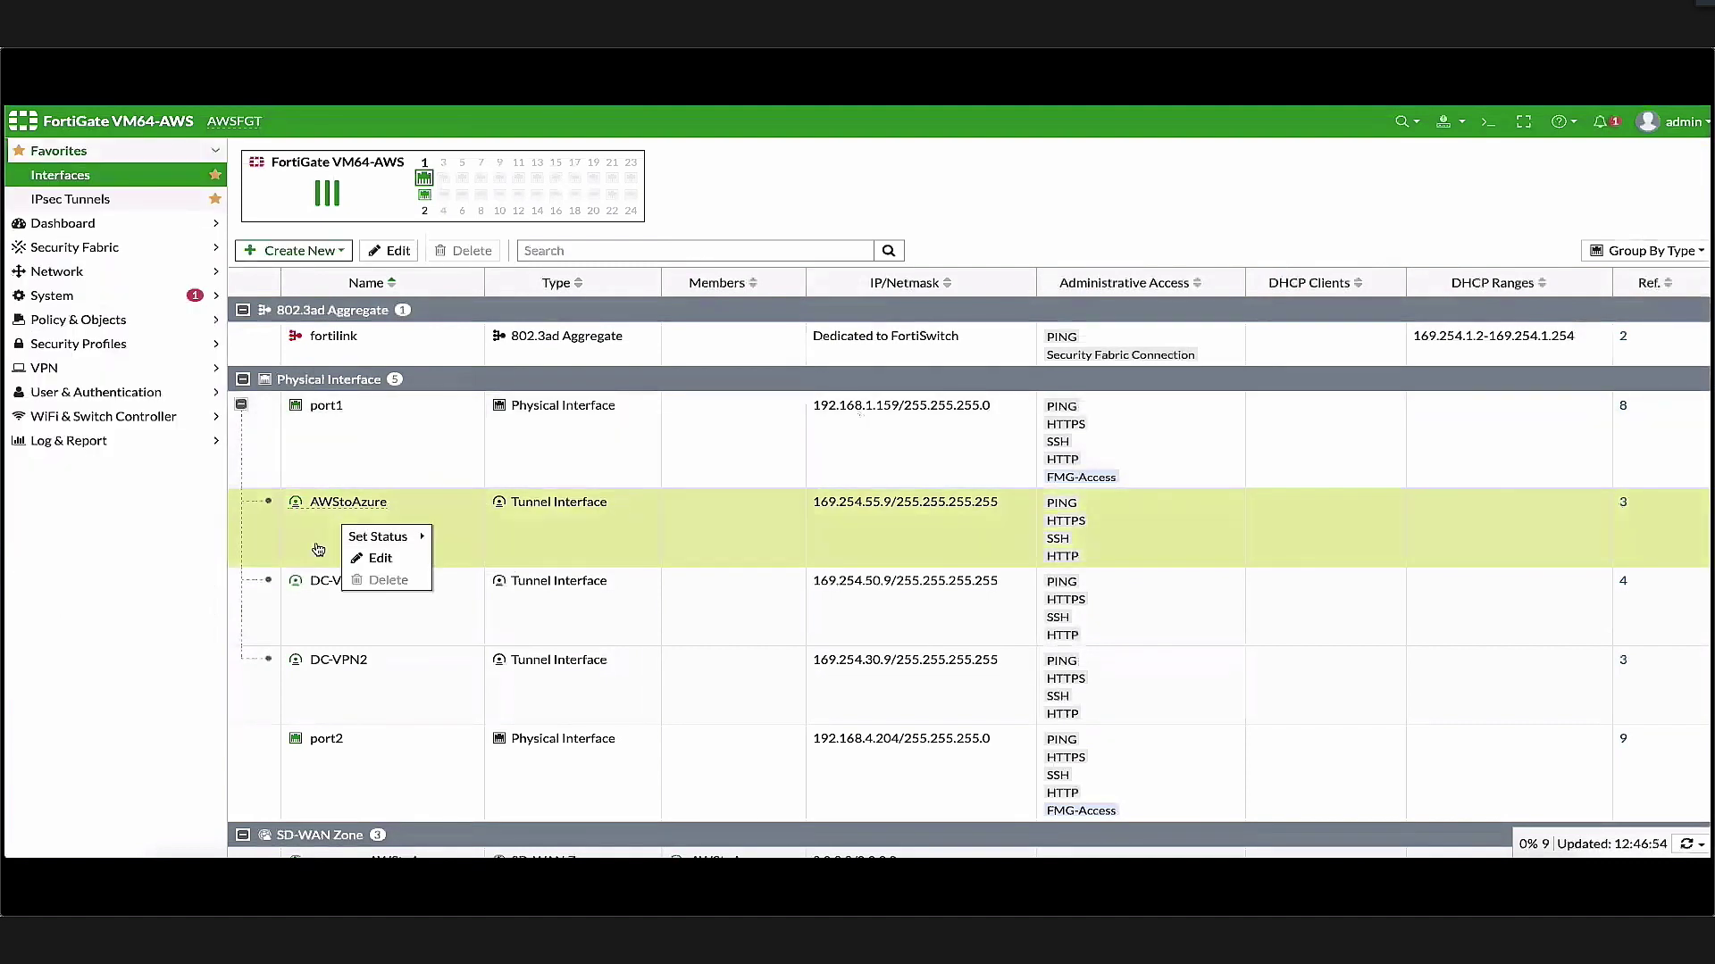
right_click(293, 518)
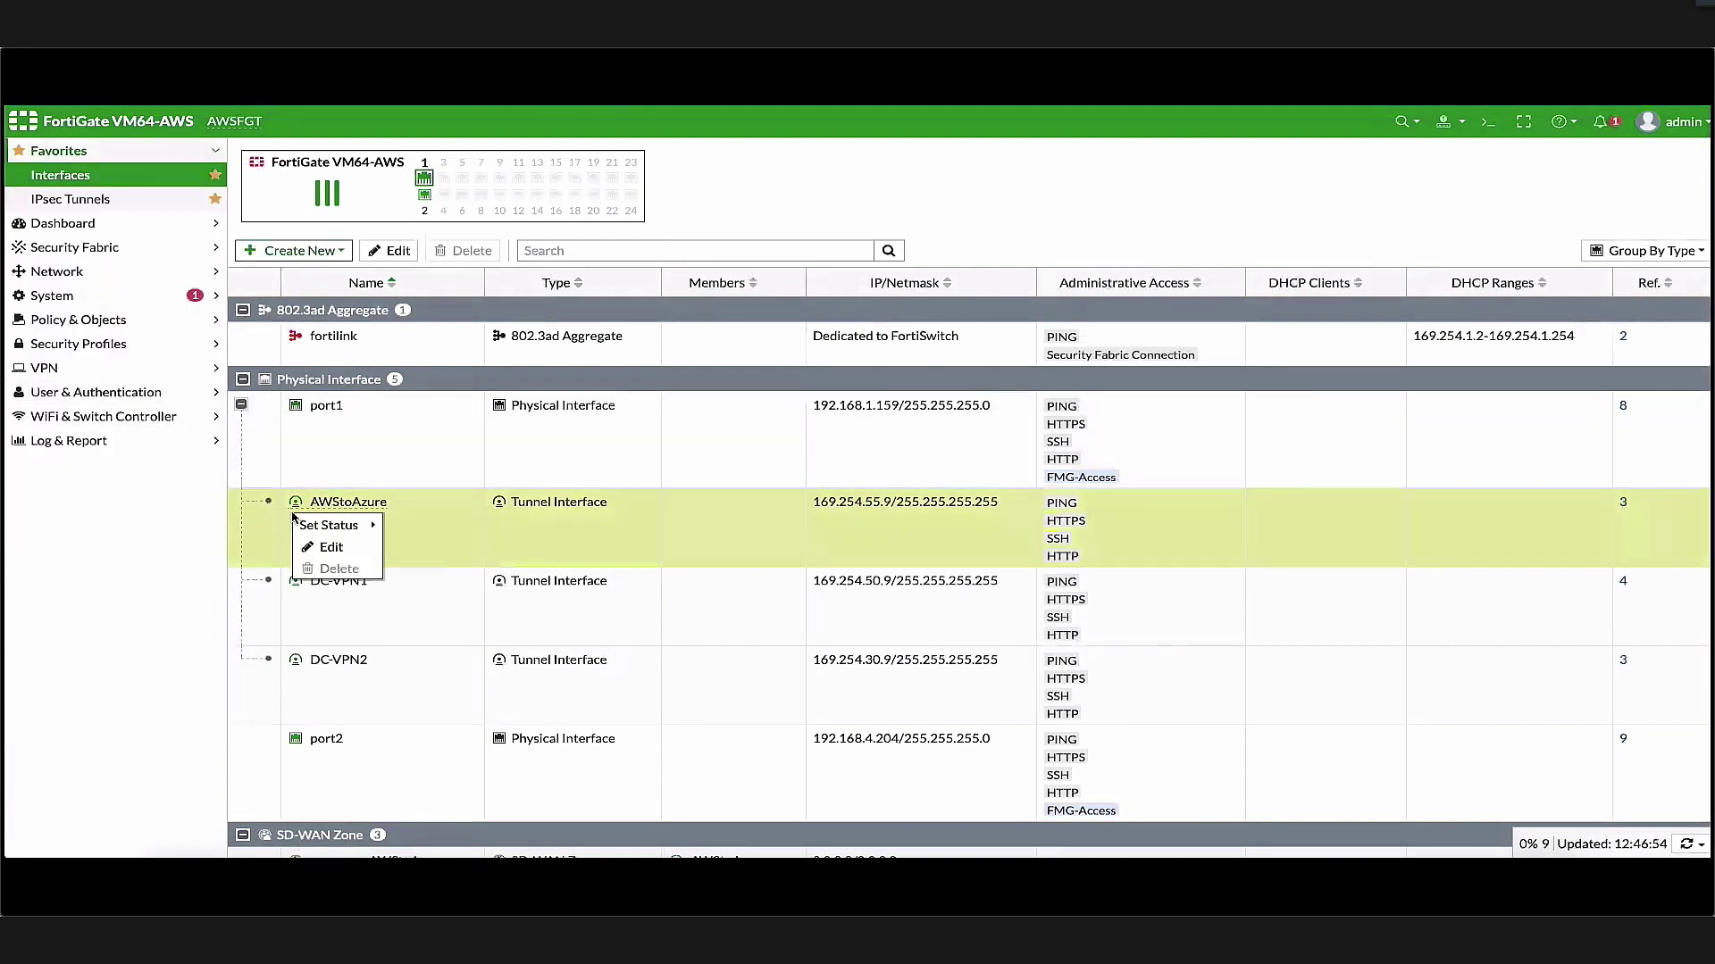
mouse_move(337, 525)
click(420, 549)
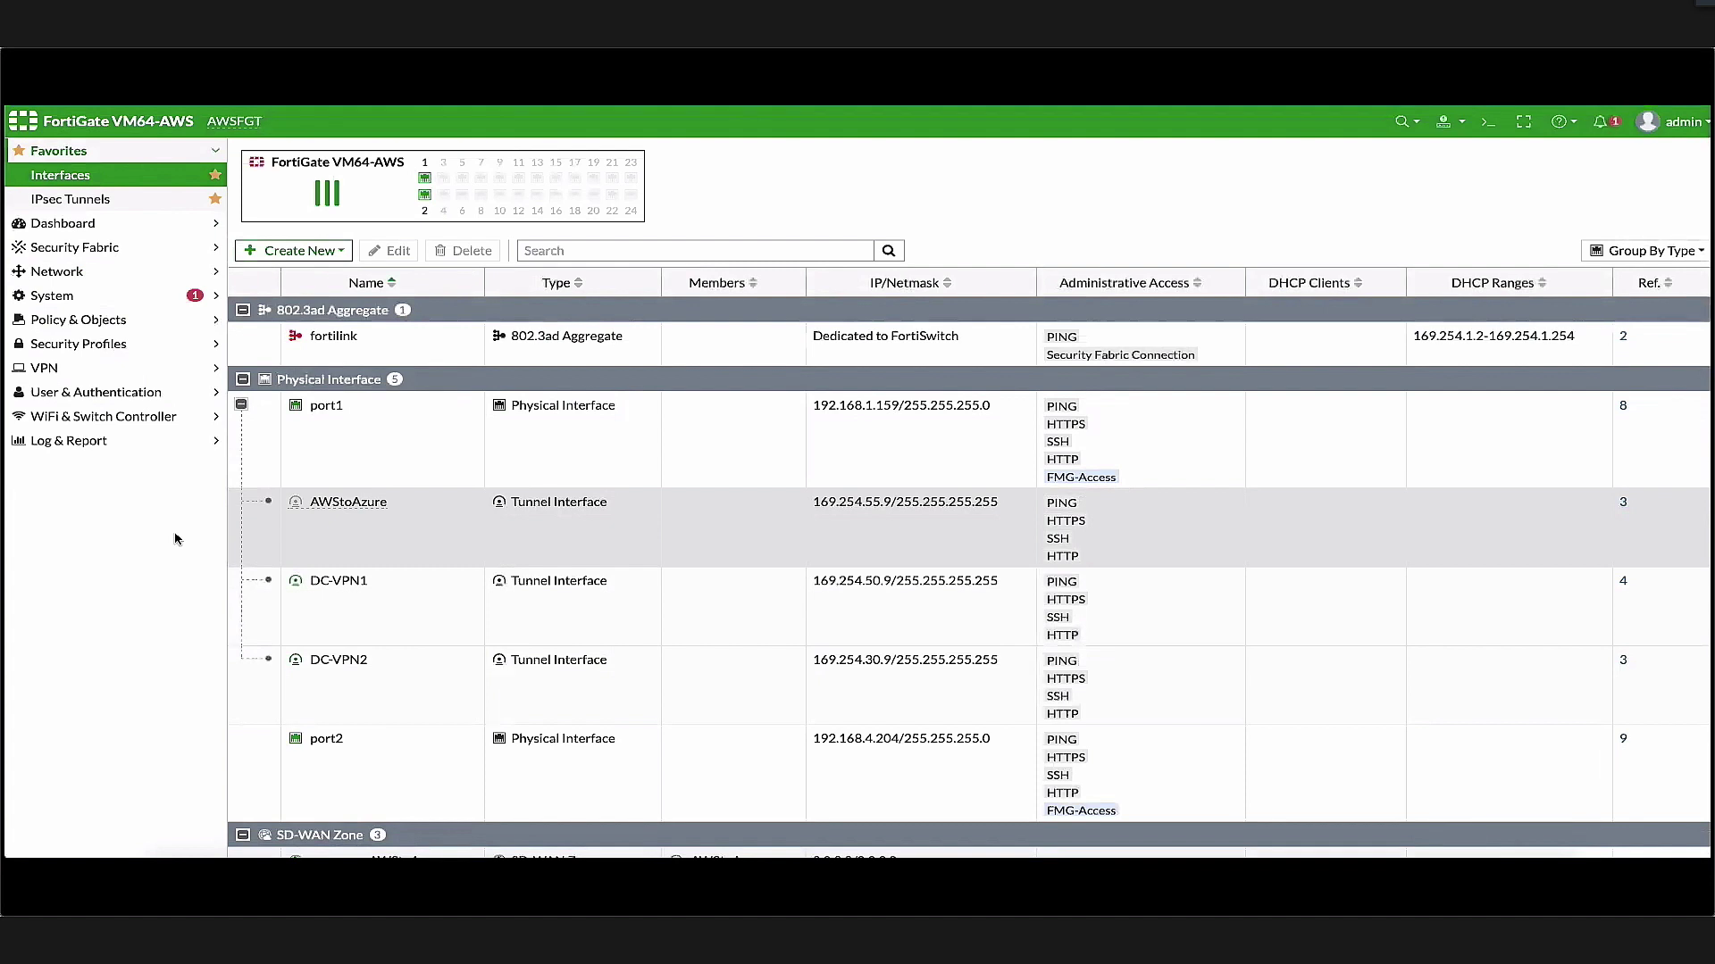
click(79, 250)
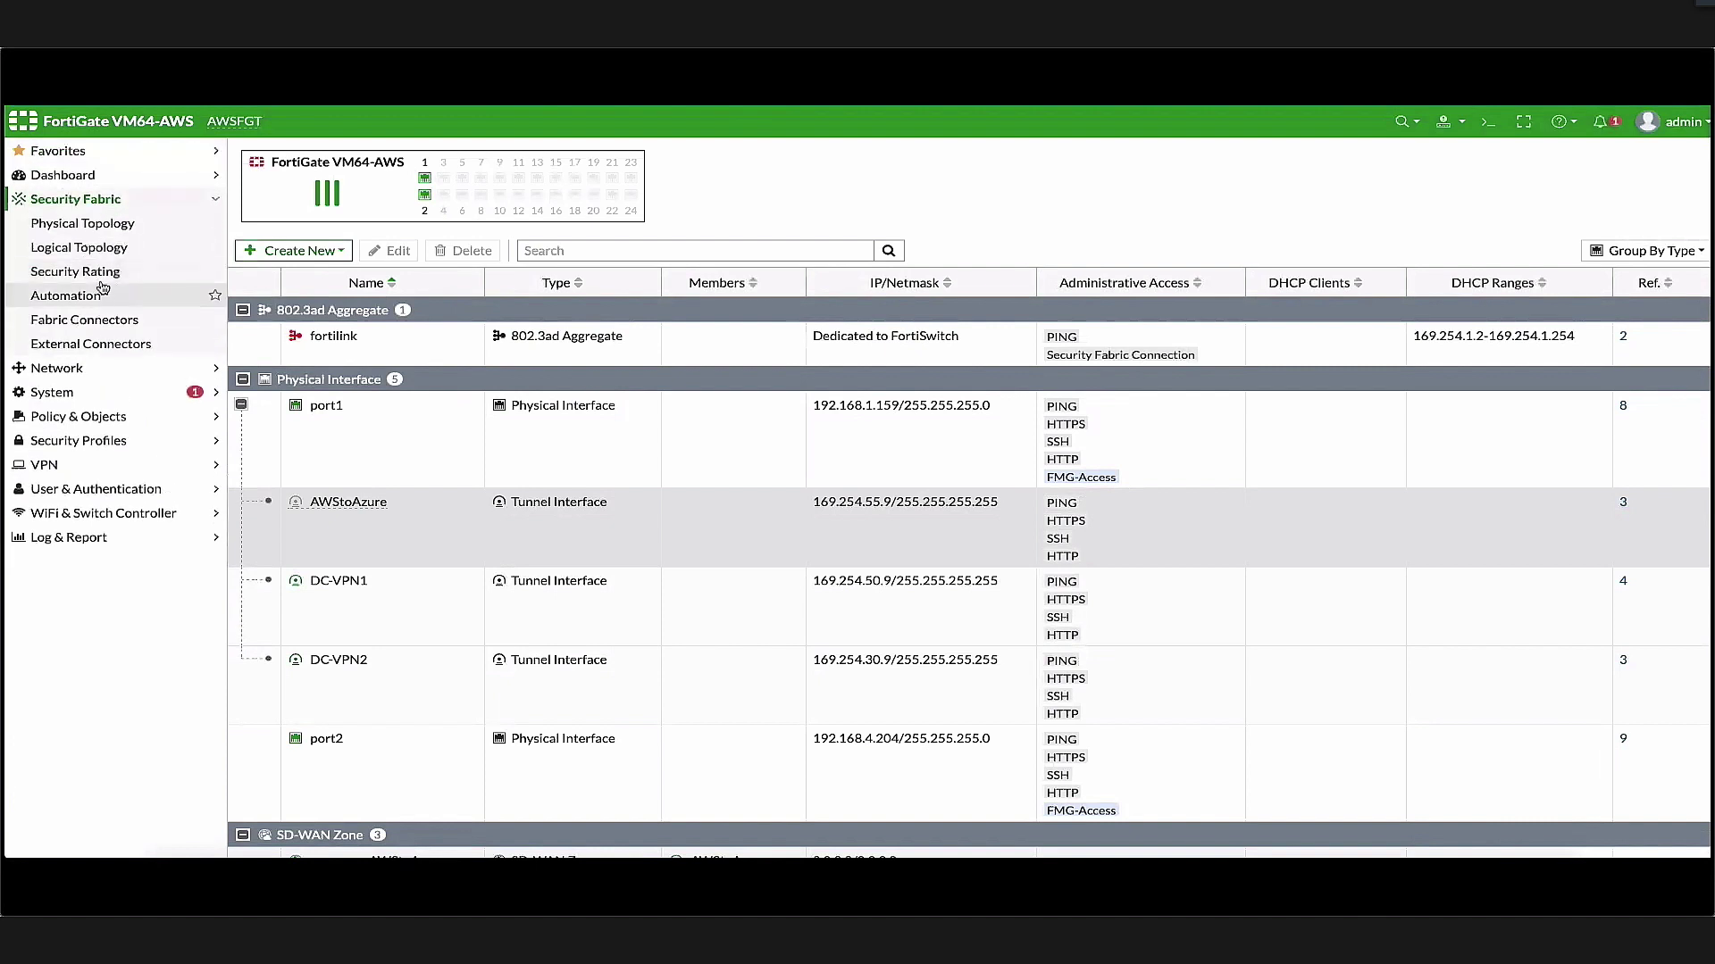
Check DC-VPN1 in the AzureApps SD-WAN rule, then view the Performance SLA status
click(102, 370)
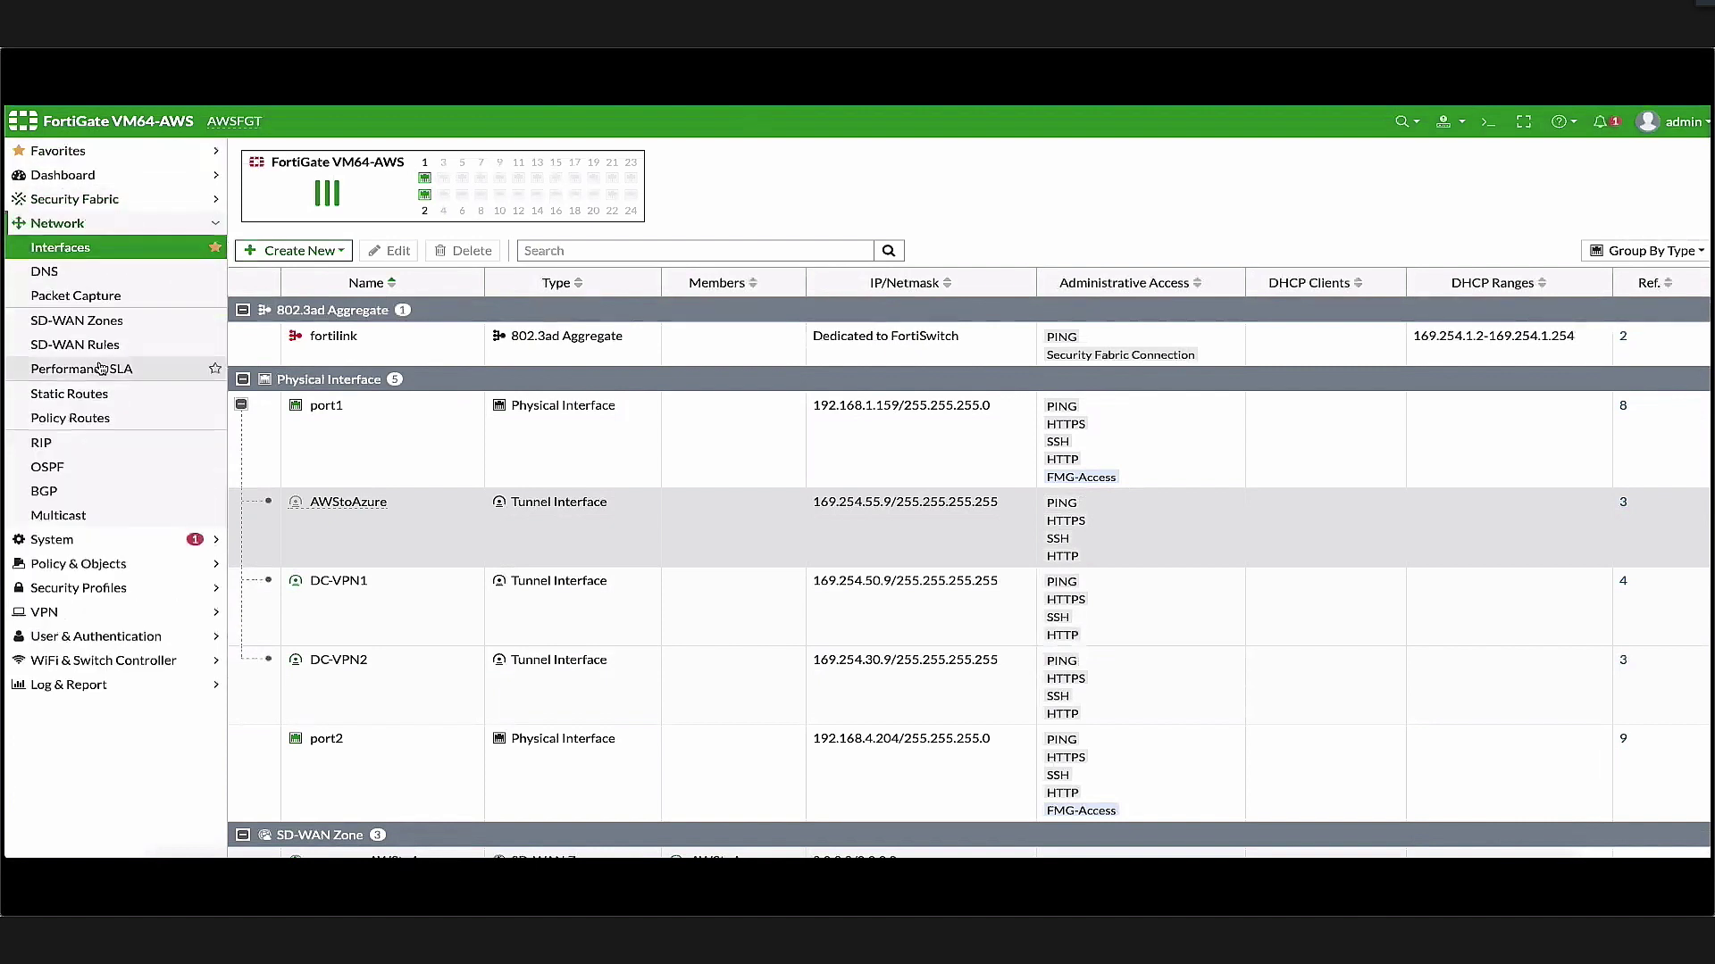
click(98, 346)
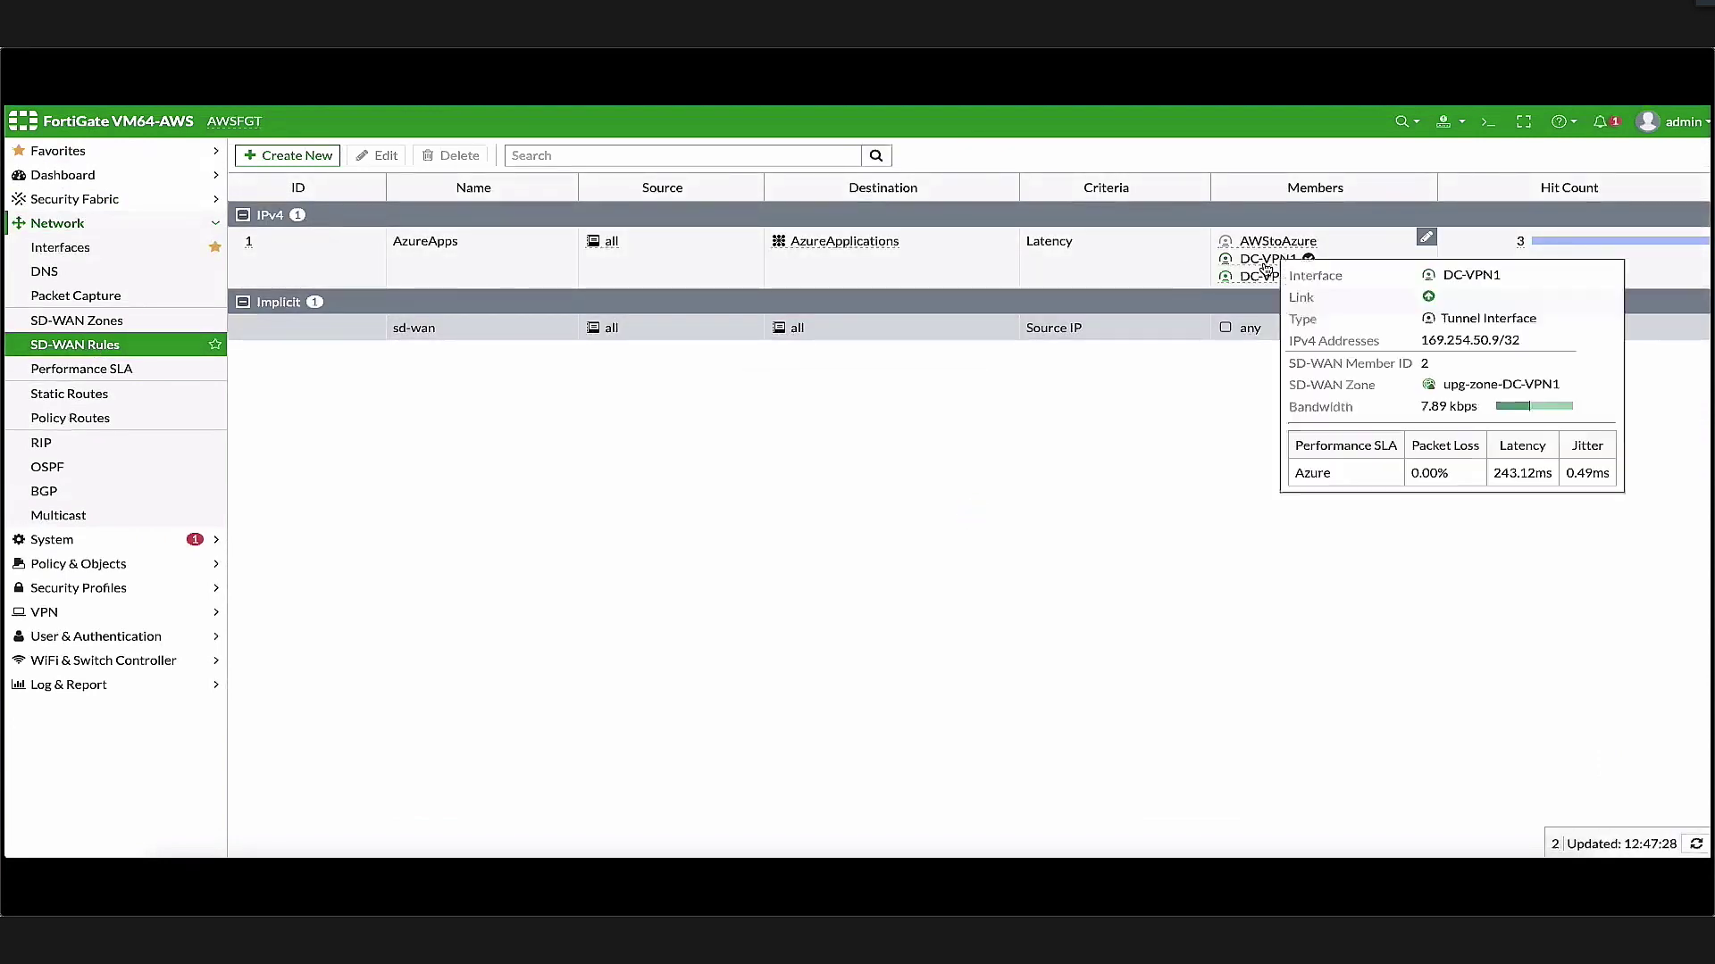
click(125, 371)
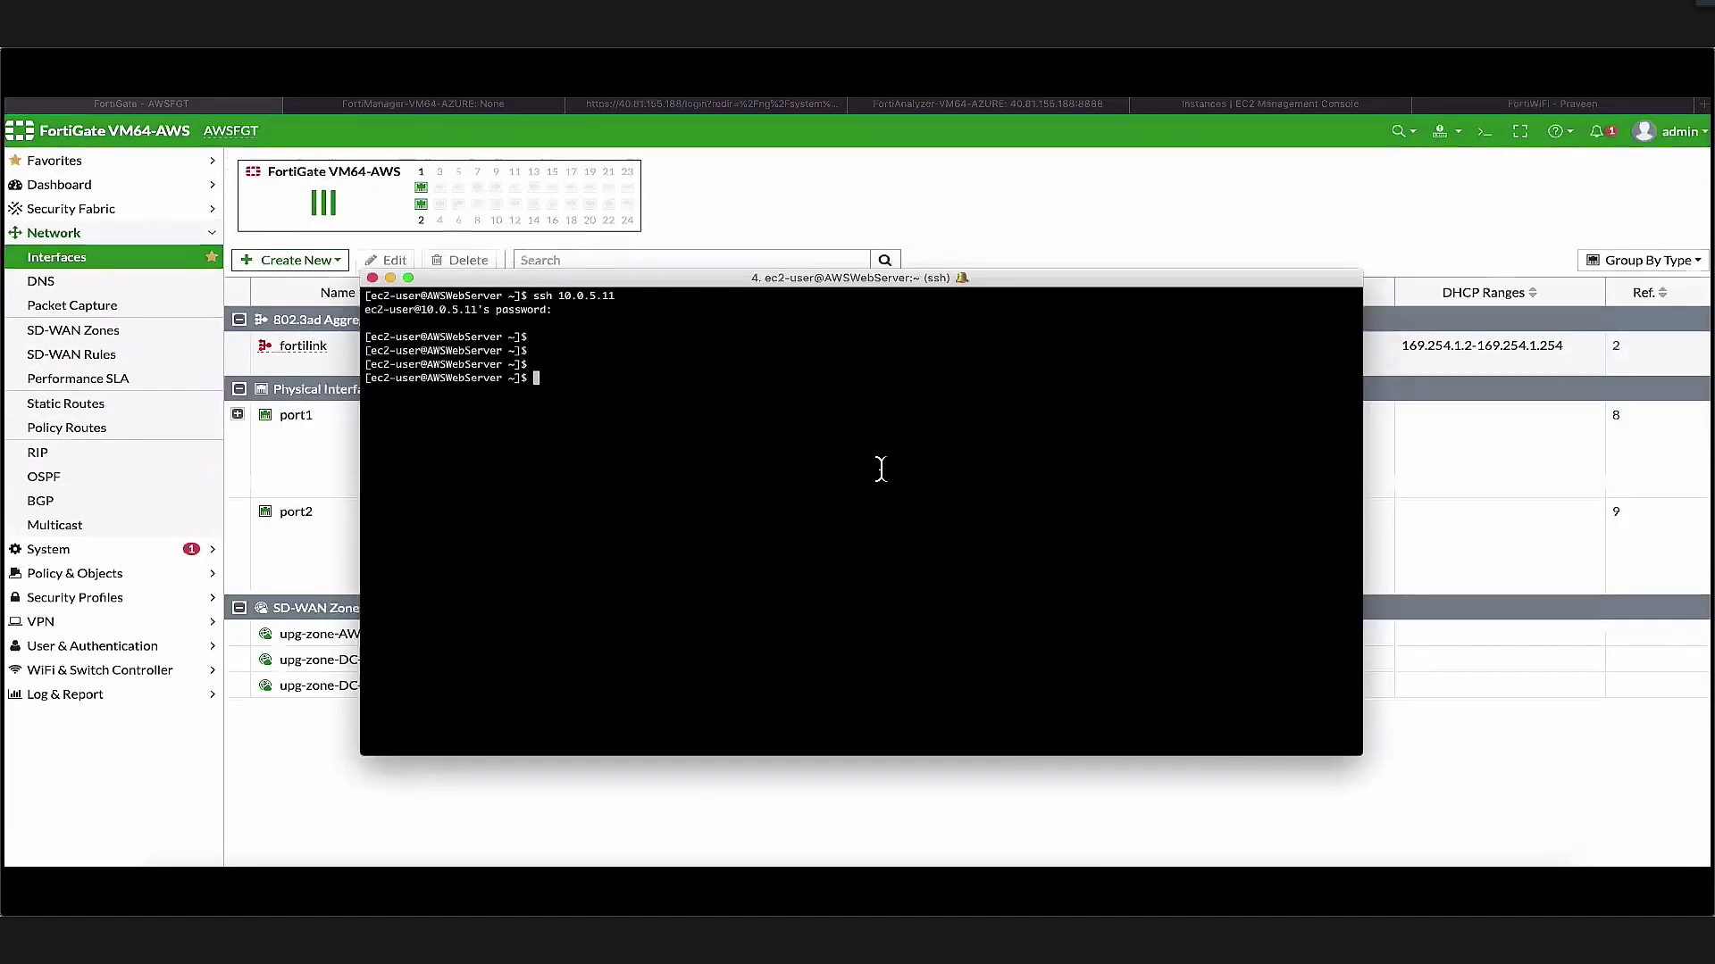
Ping 10.0.5.11 and stop it once every ping is answered
key(Return)
key(Return)
text(ping )
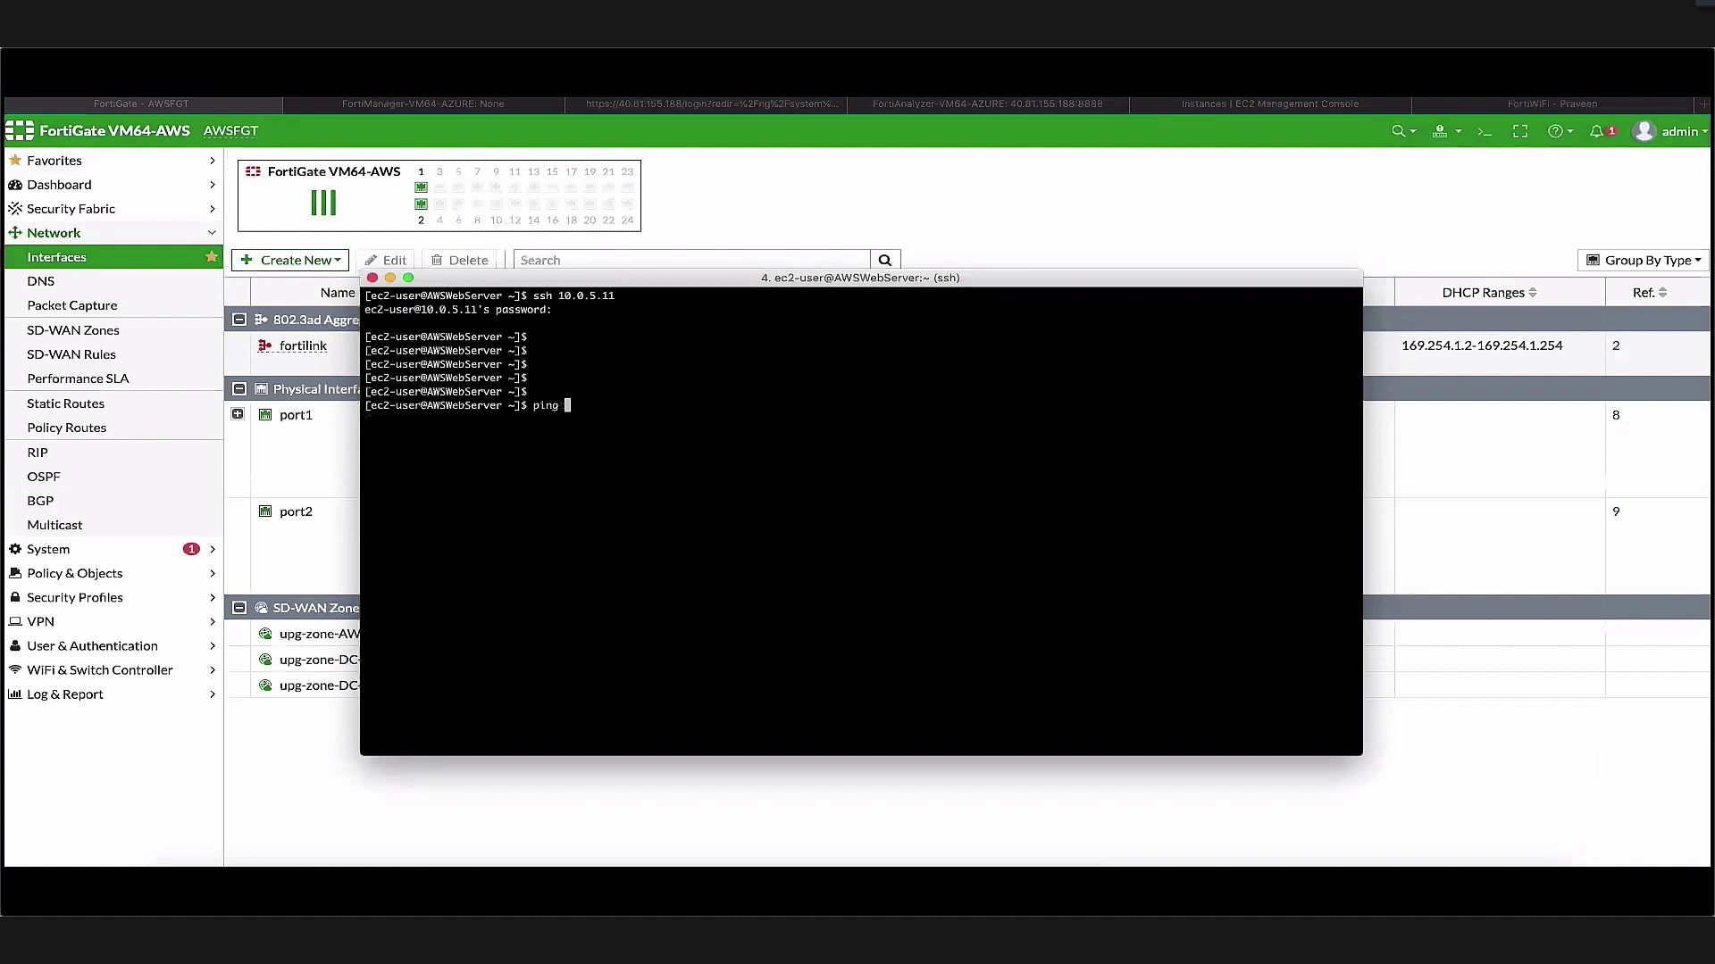
text(10.0.5.11)
key(Return)
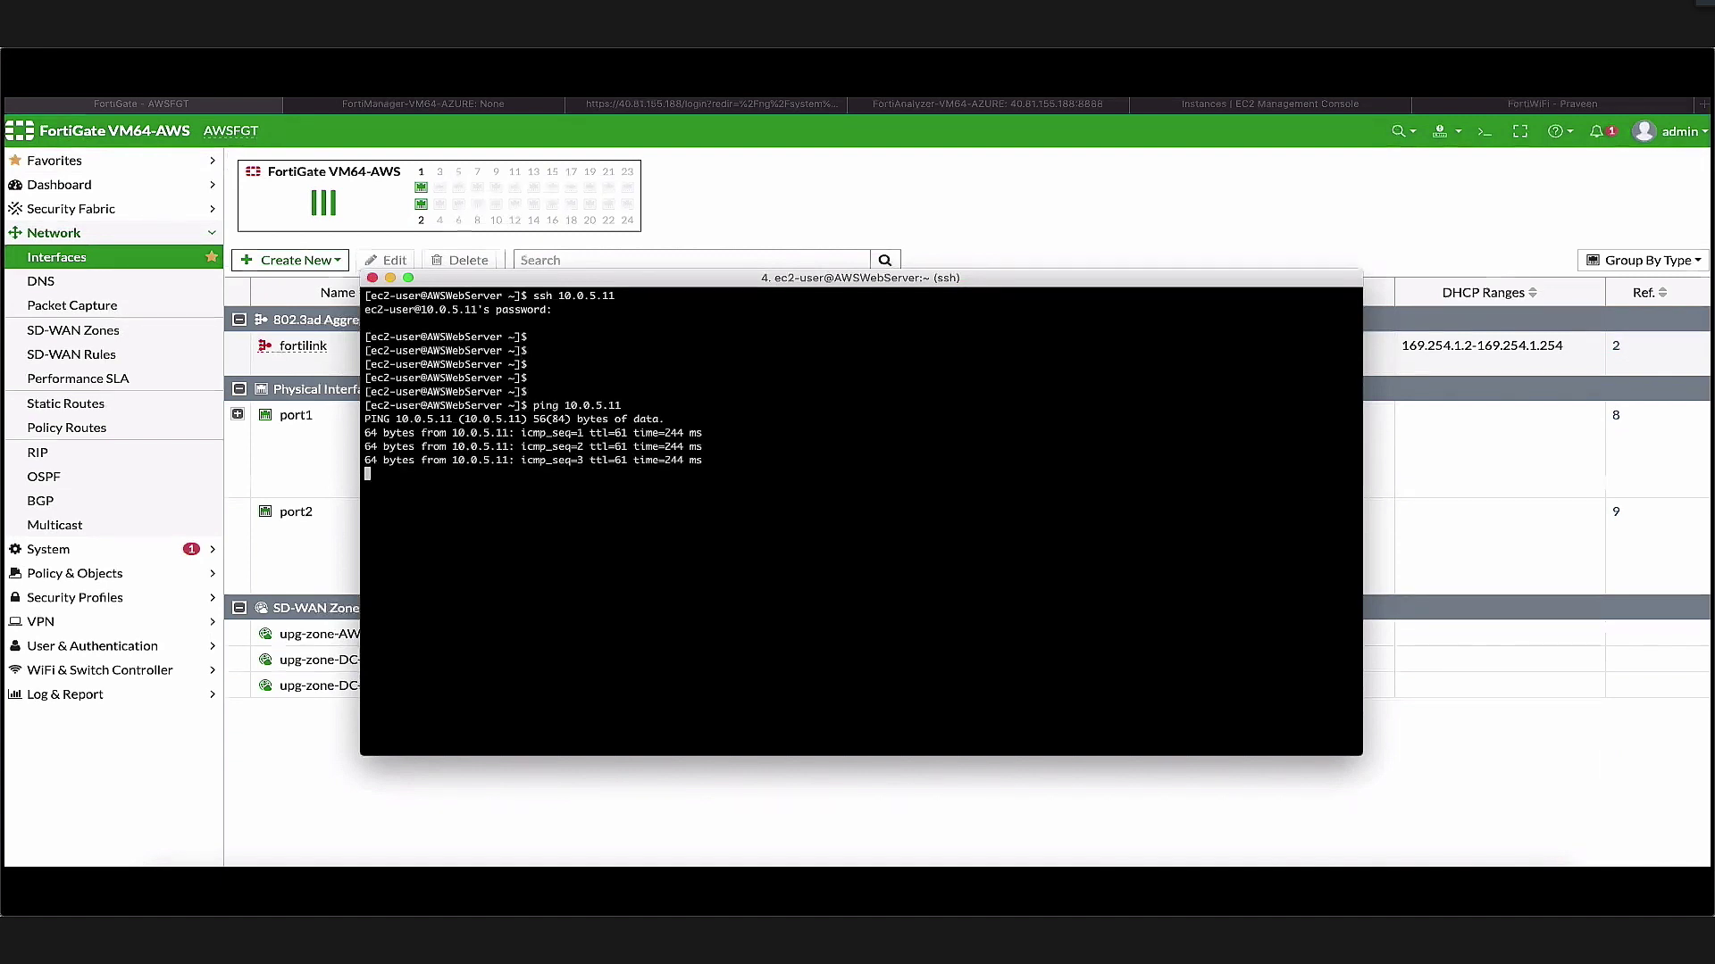
key(ctrl+c)
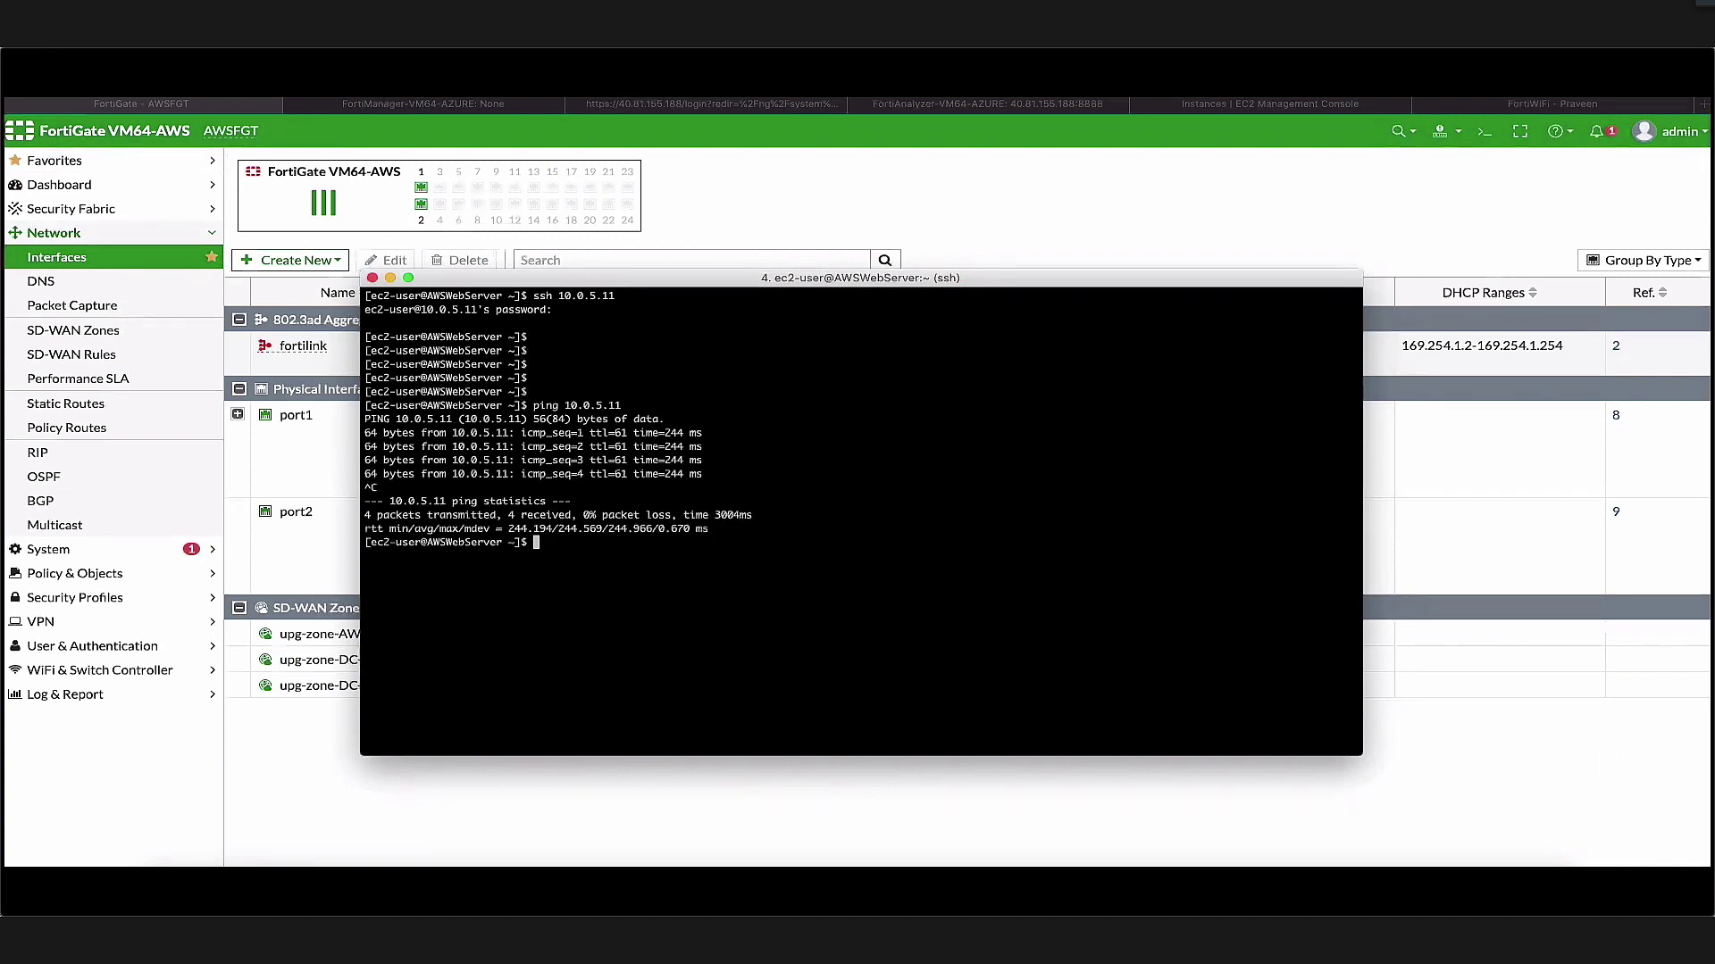
Download the web page from 10.0.5.11 with wget while AWStoAzure is down
text(wget 10.0.5.11)
key(Return)
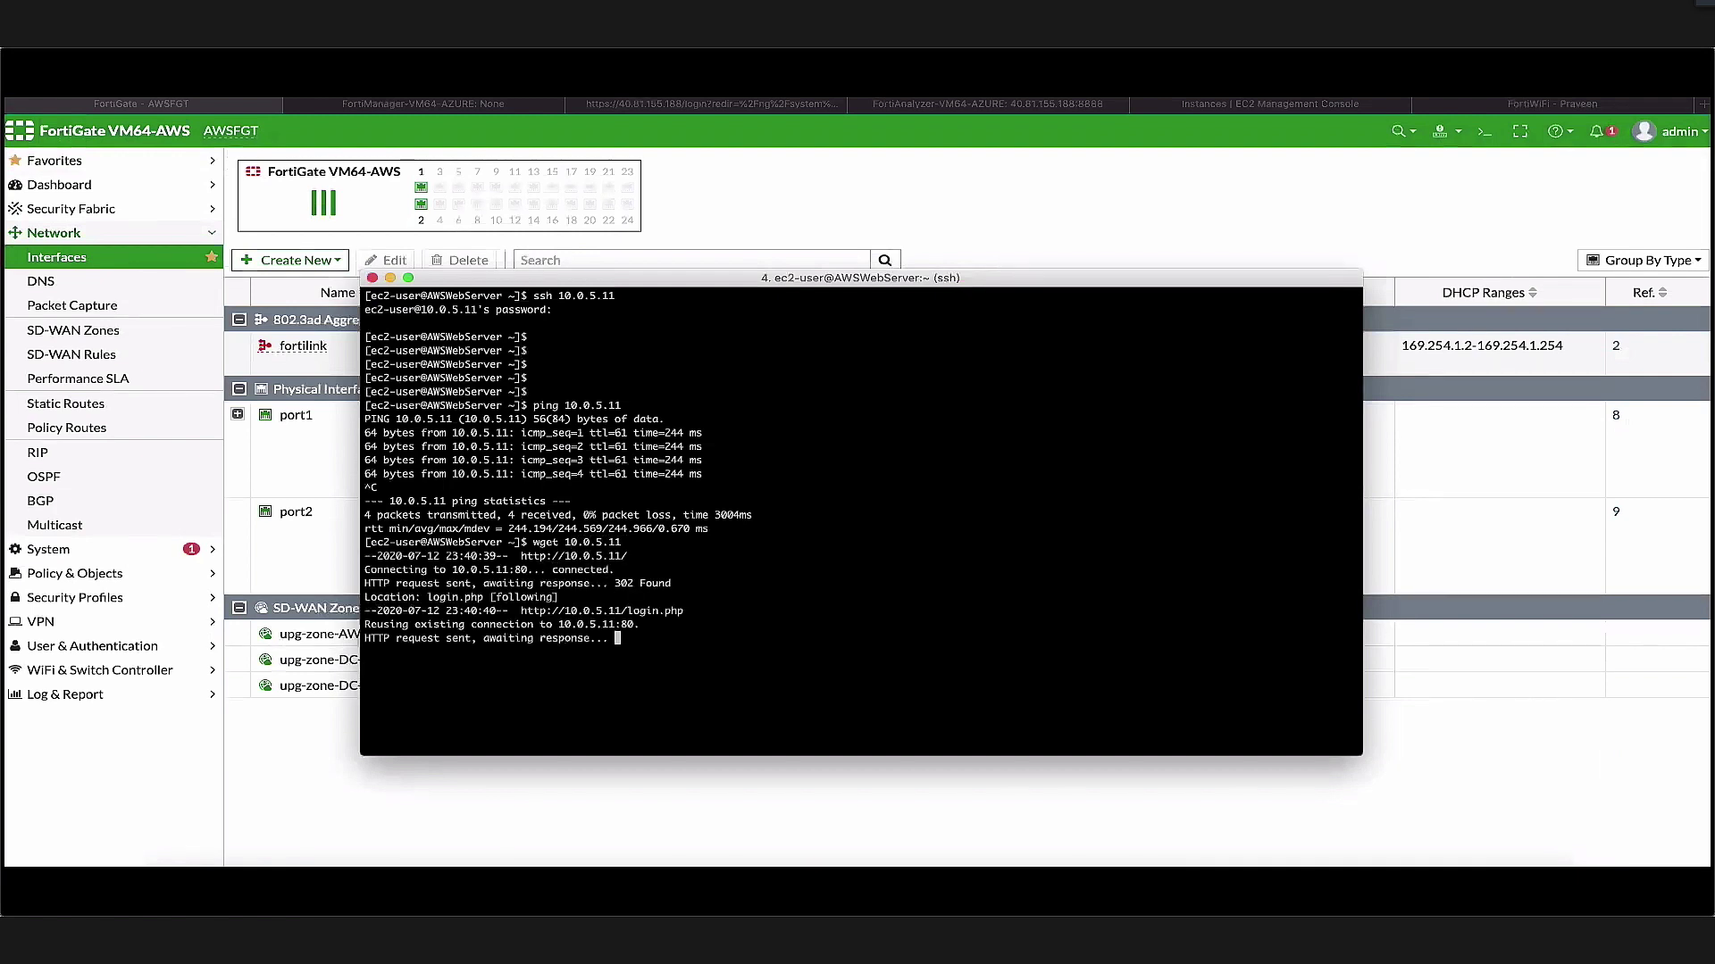
key(Return)
key(Return)
key(Return)
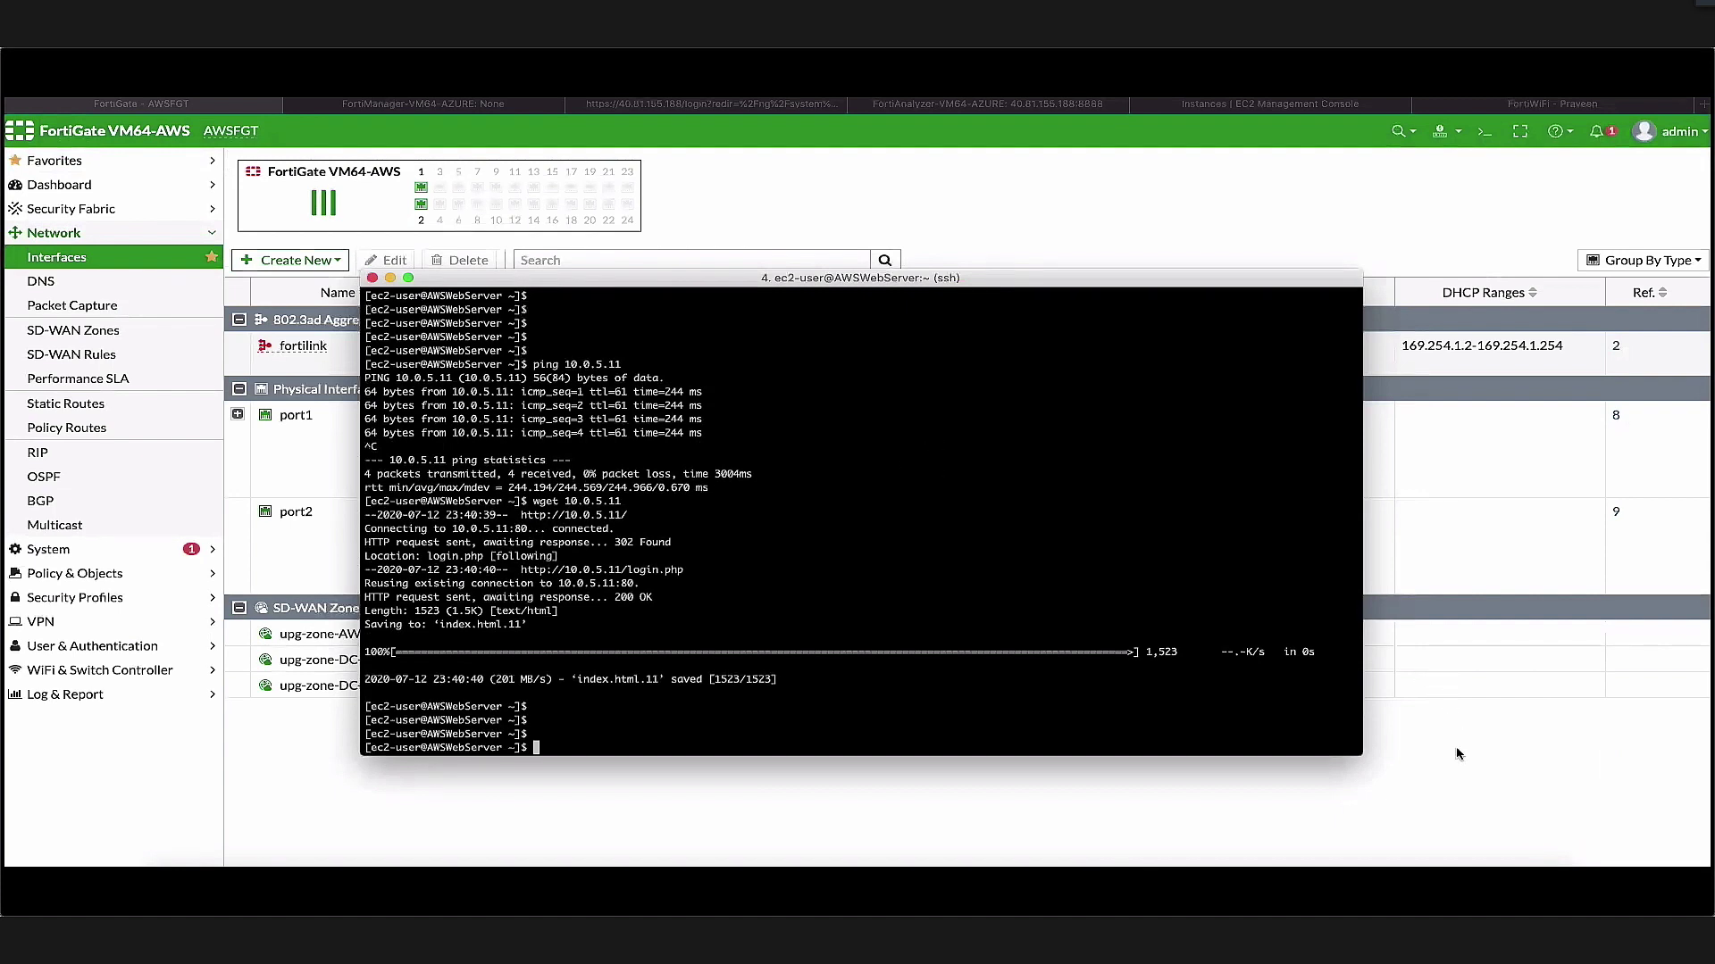
click(1006, 108)
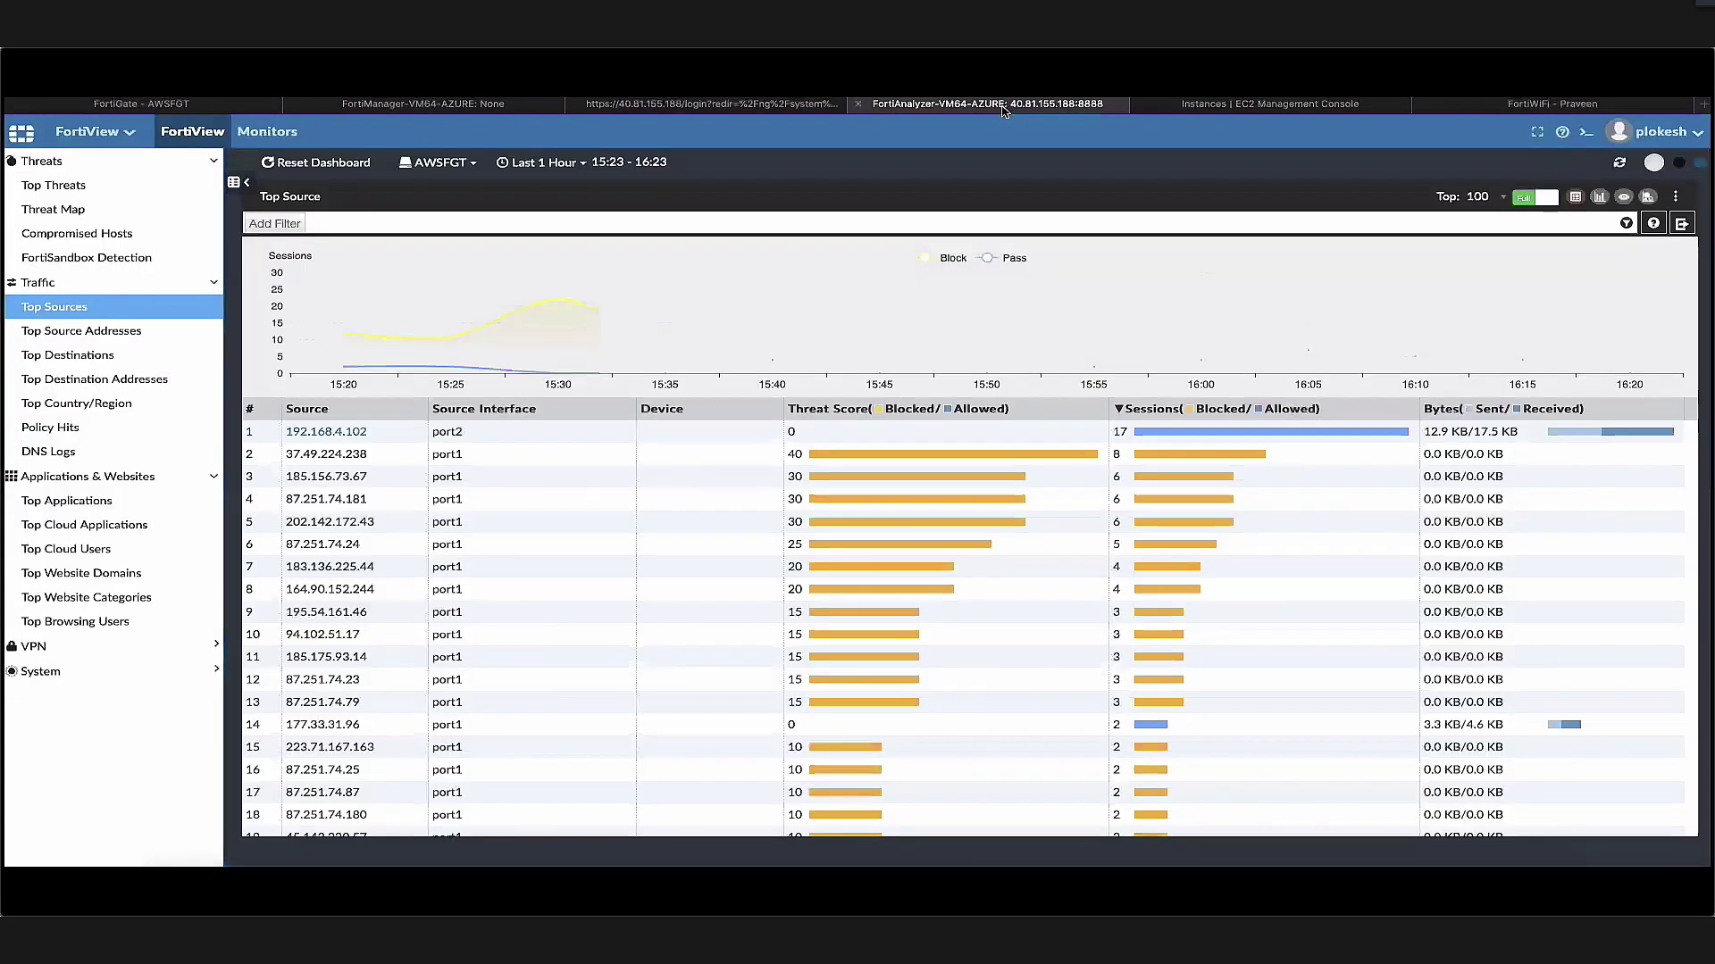
Check that the 16:36:33 HTTP log from 192.168.4.102 to 10.0.5.11 shows VPN DC-VPN1
double_click(484, 438)
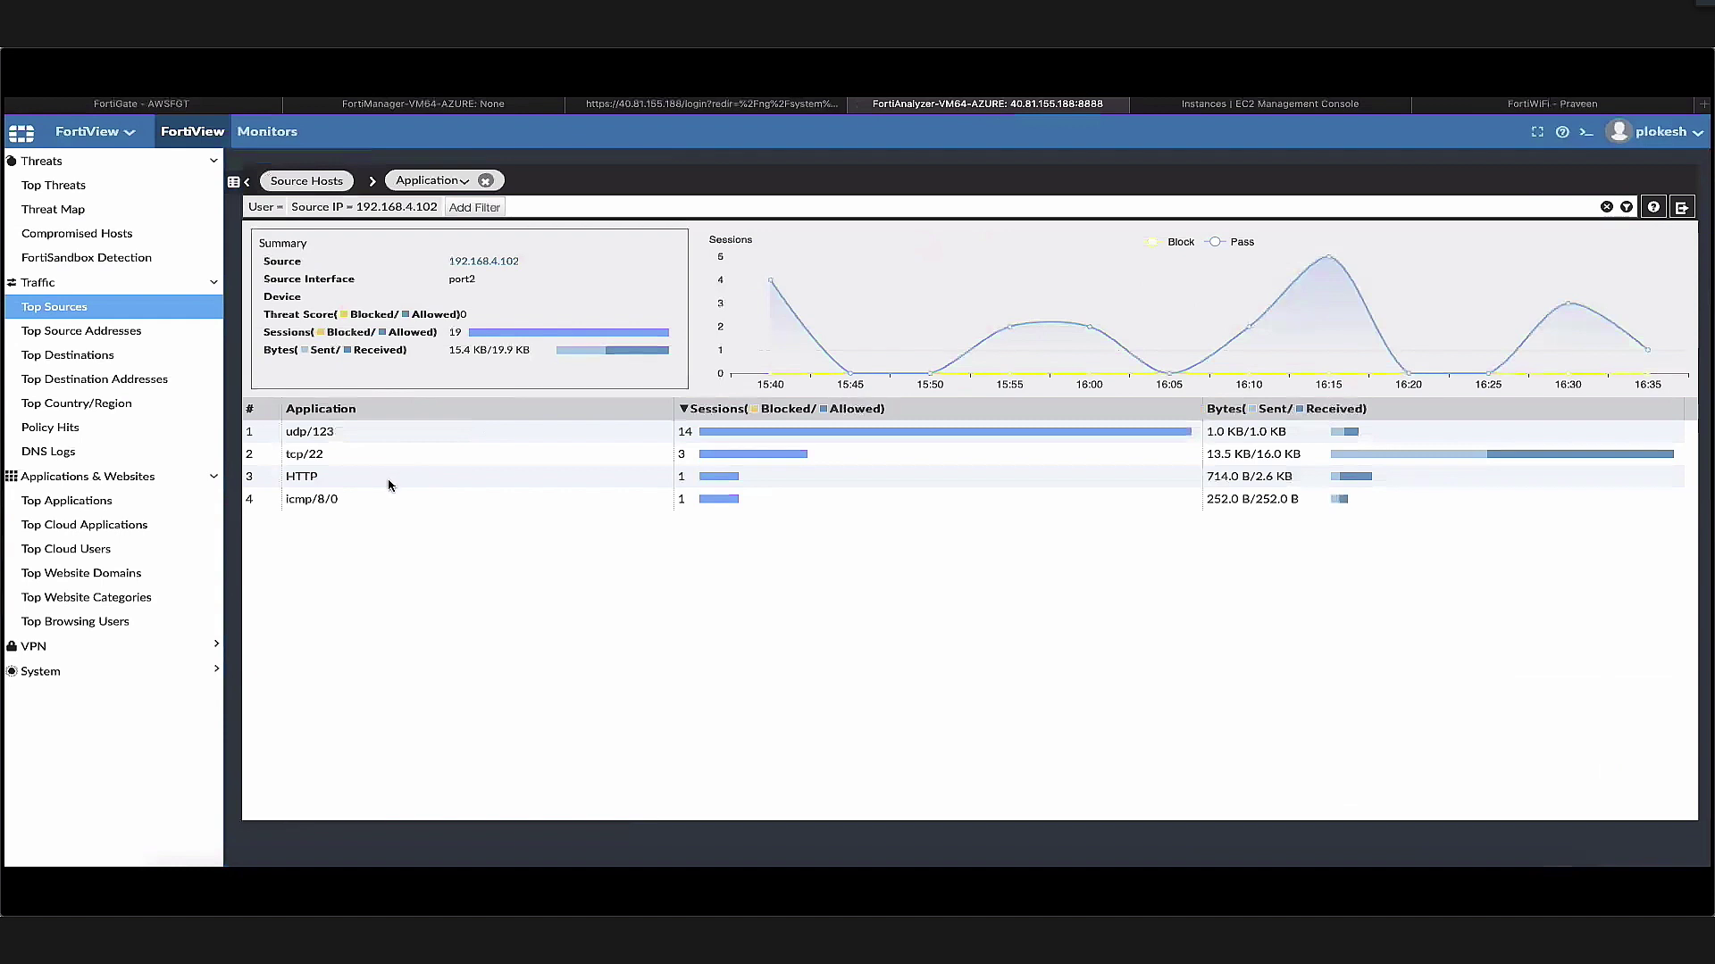
double_click(390, 482)
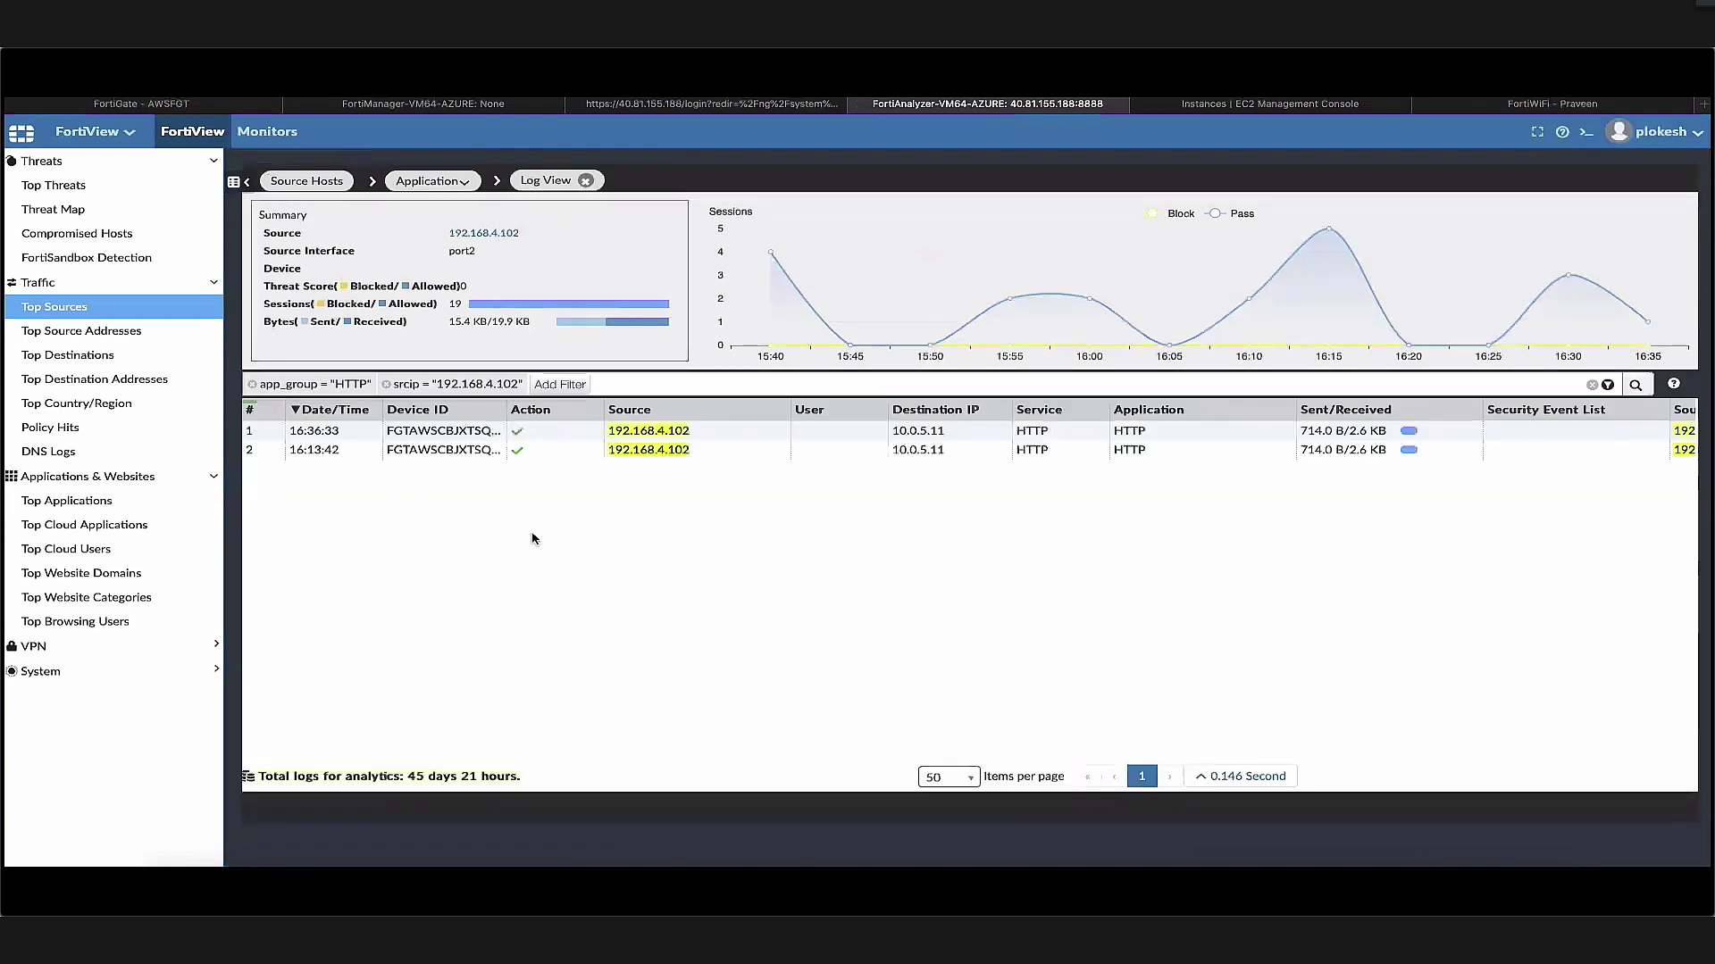
click(359, 432)
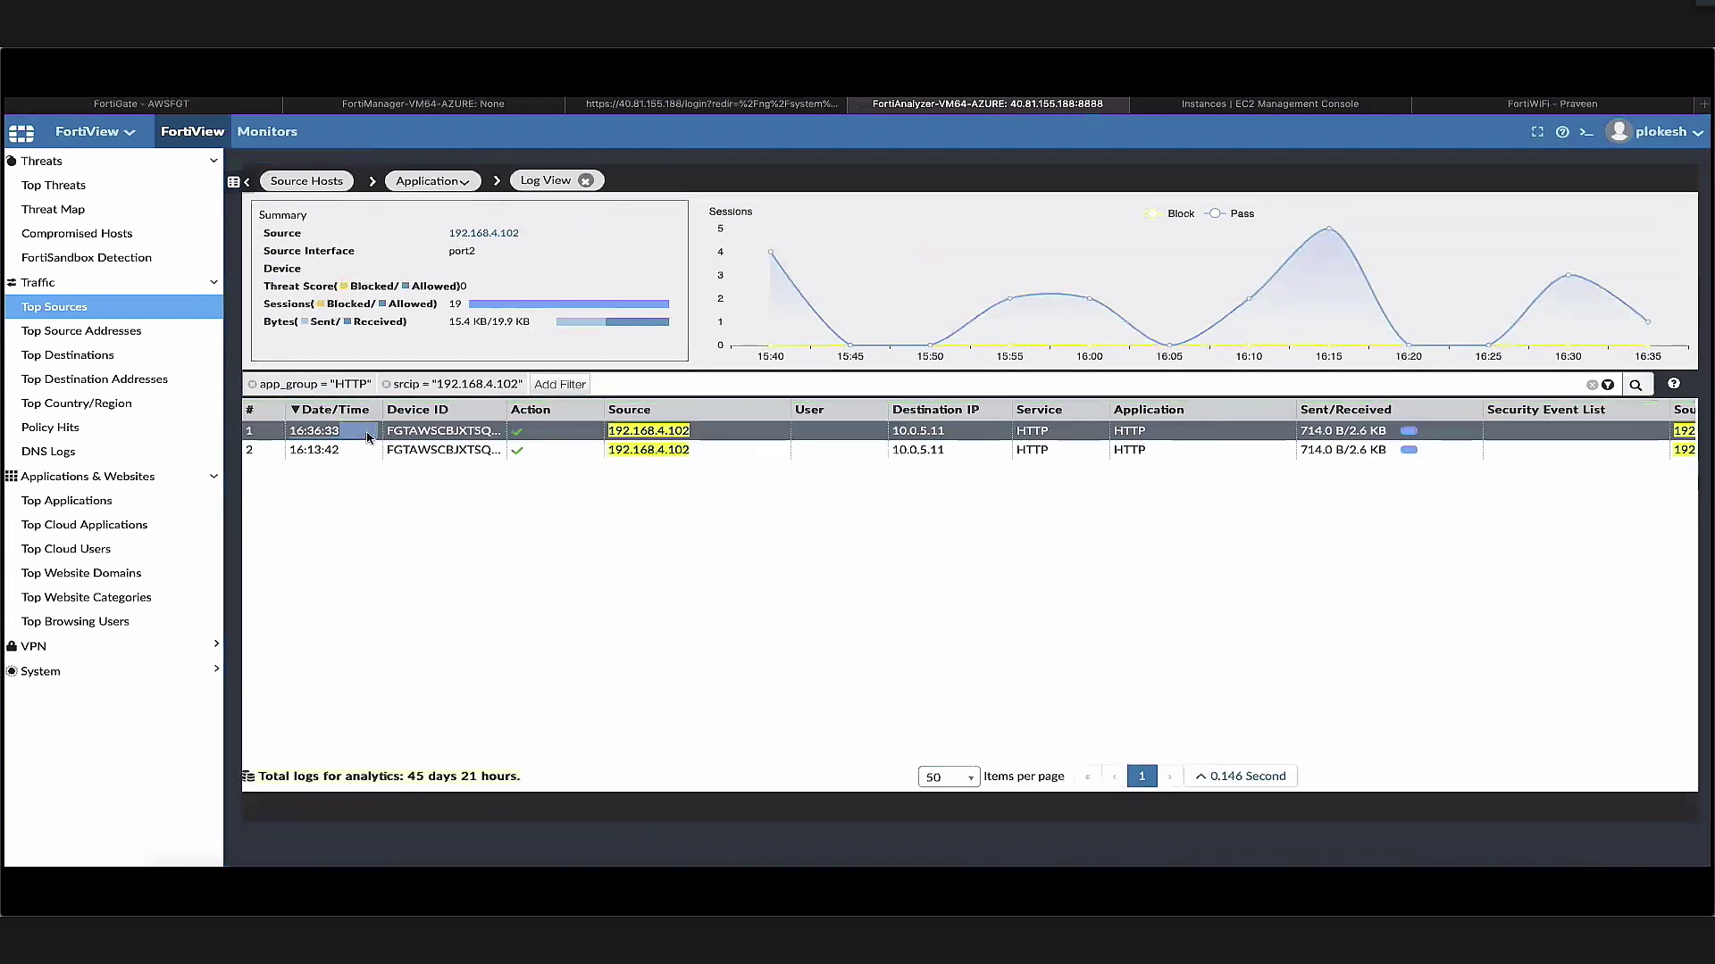
scroll(651, 689, down, 5)
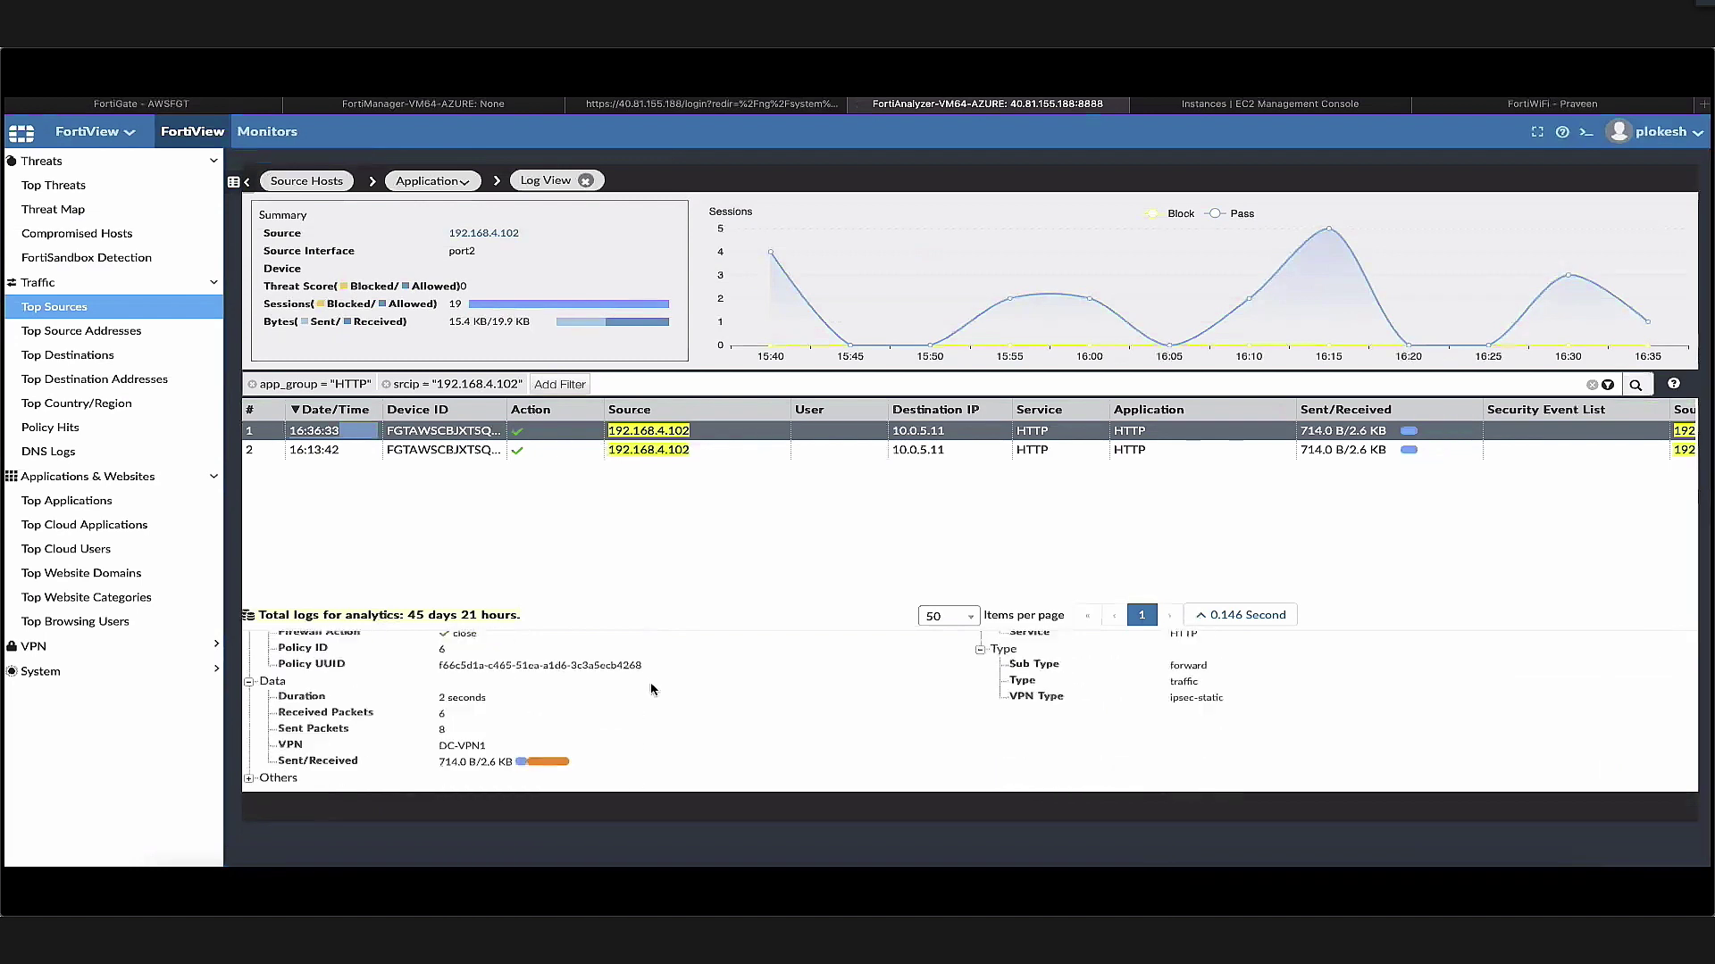
click(481, 753)
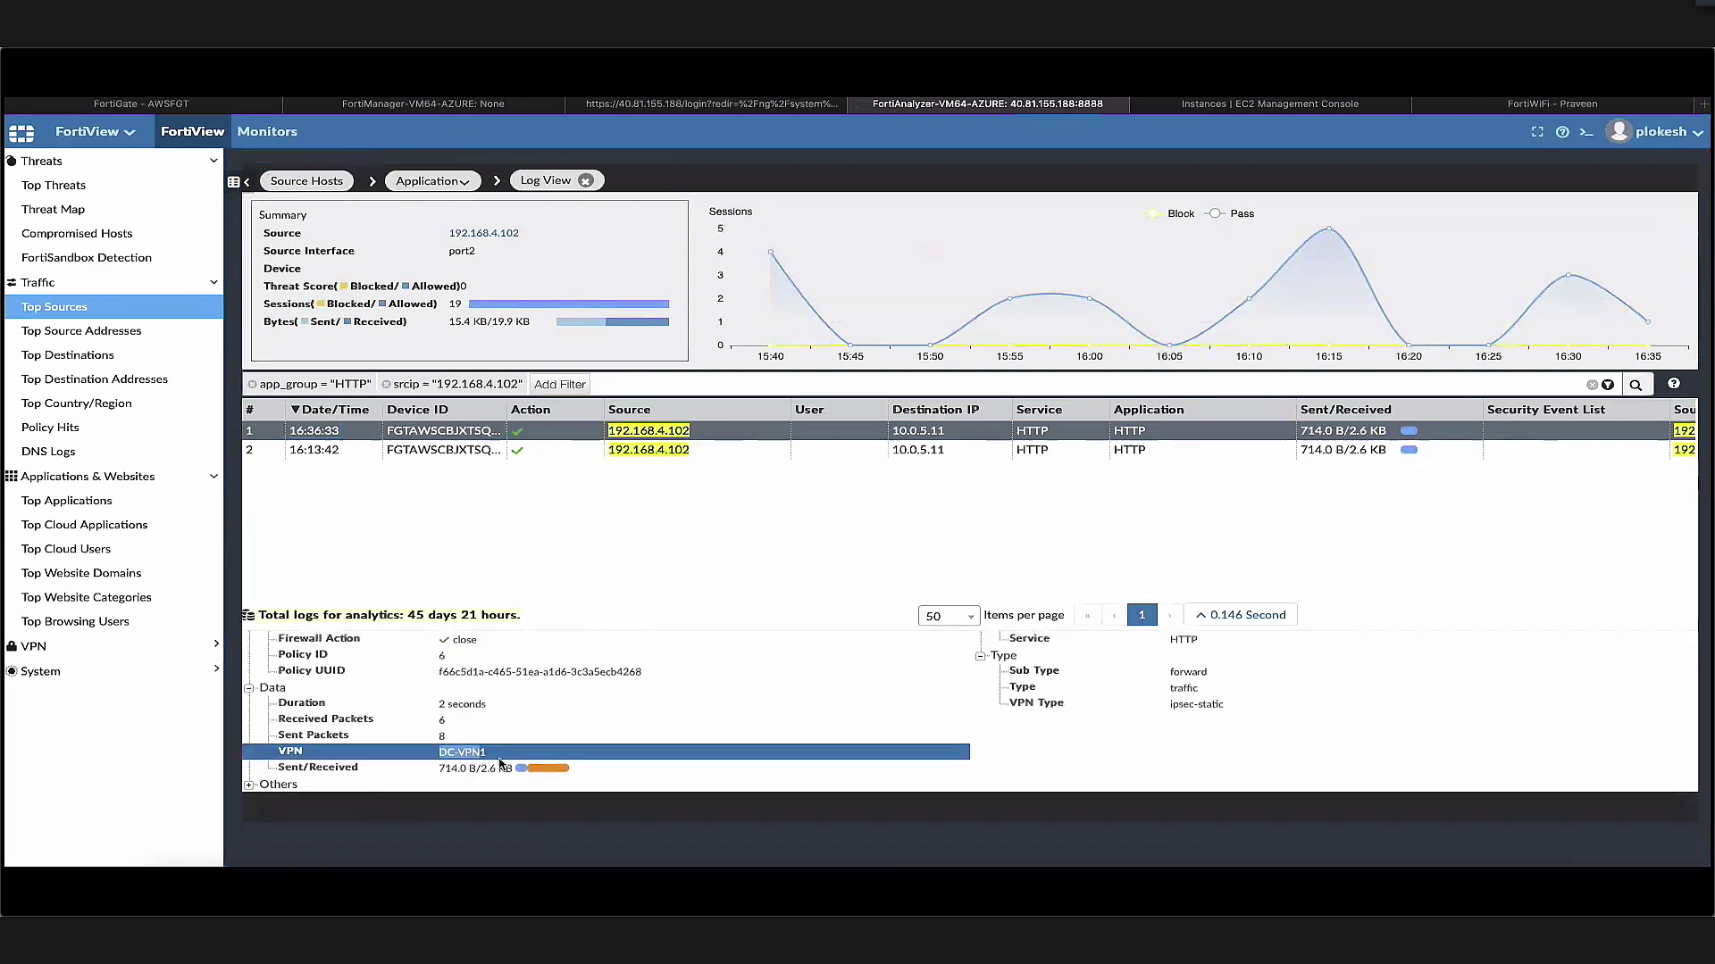